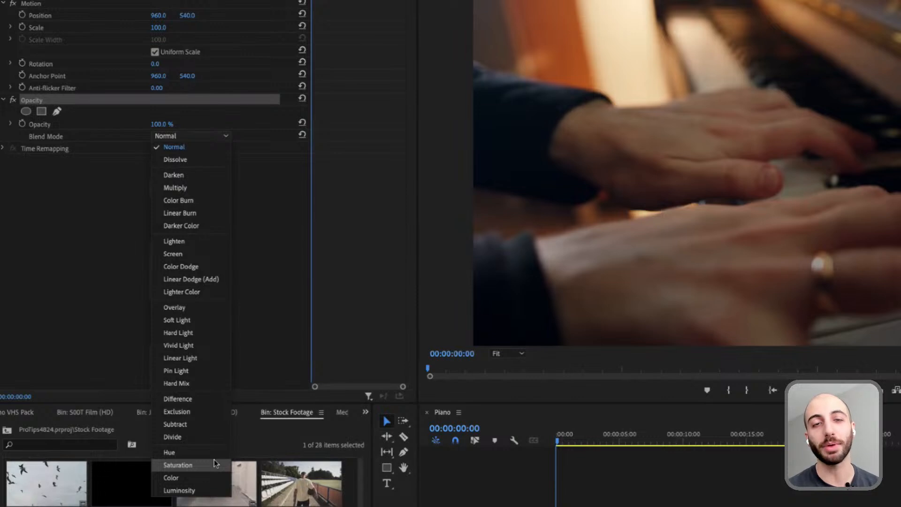
# - Place the birds clip on the track above the piano clip at the sequence start and delete its audio
pyautogui.click(292, 347)
pyautogui.moveTo(597, 443); pyautogui.dragTo(609, 440)
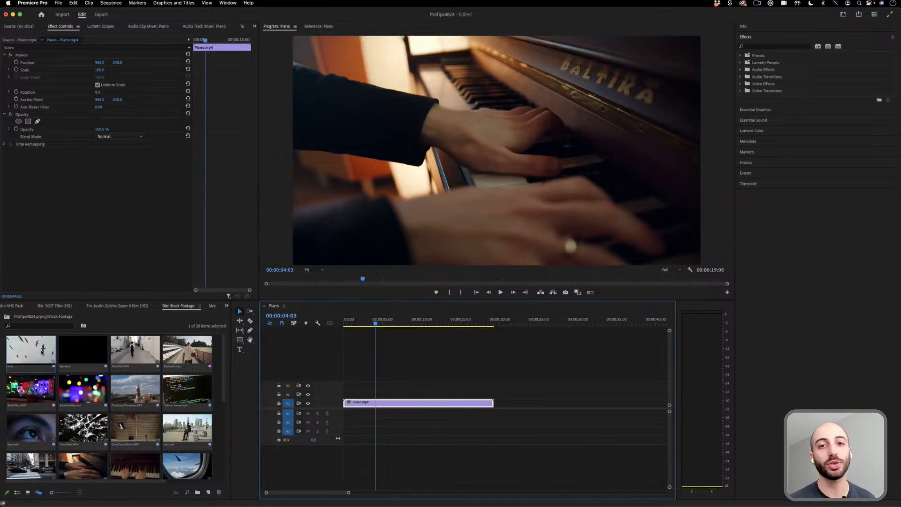
pyautogui.moveTo(44, 351); pyautogui.dragTo(356, 393)
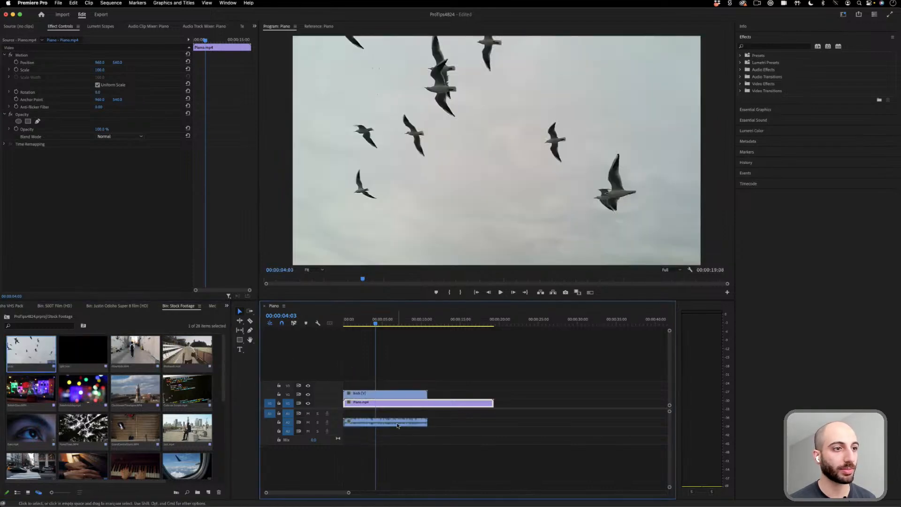
pyautogui.press('Delete')
pyautogui.click(383, 395)
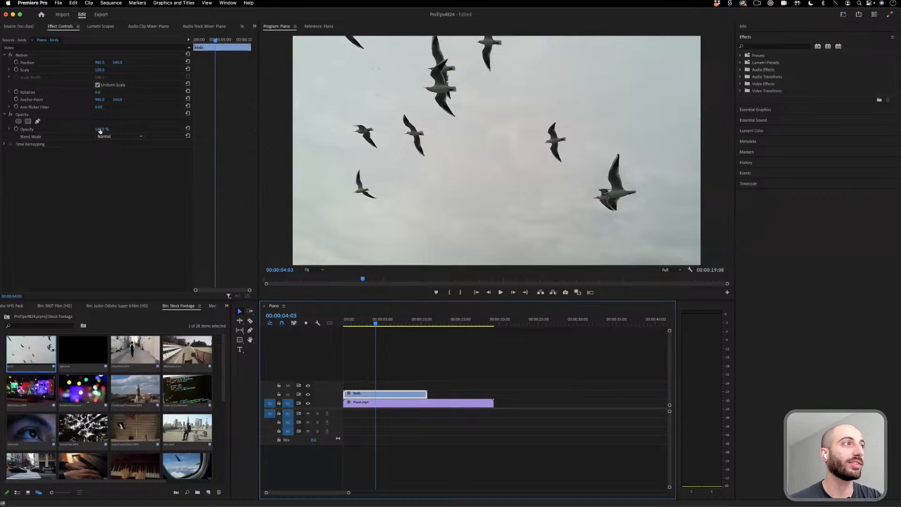
# - Set the birds clip's opacity to 50% and play back the blend over the piano footage
pyautogui.click(74, 129)
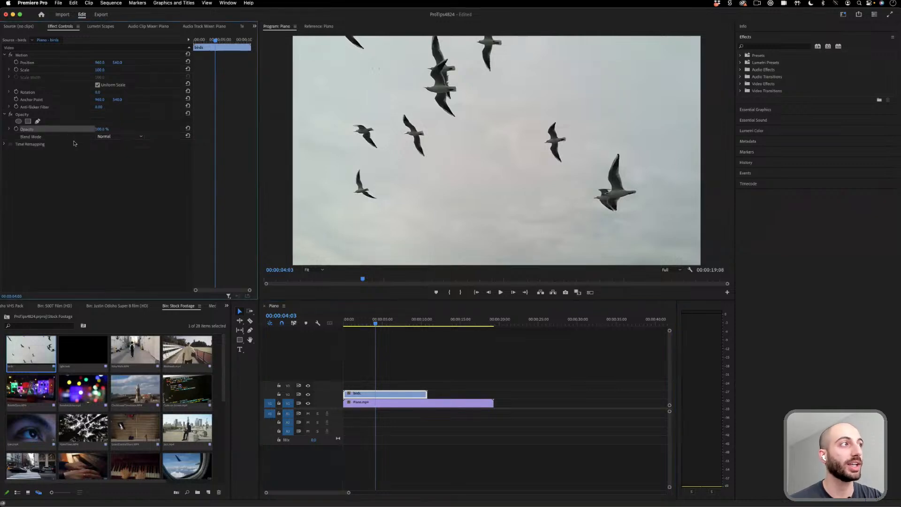
pyautogui.click(123, 137)
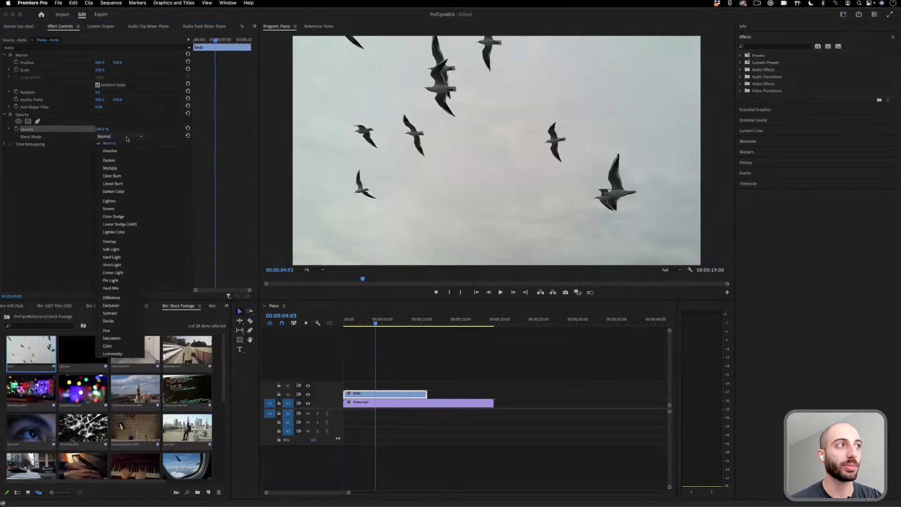
pyautogui.click(126, 139)
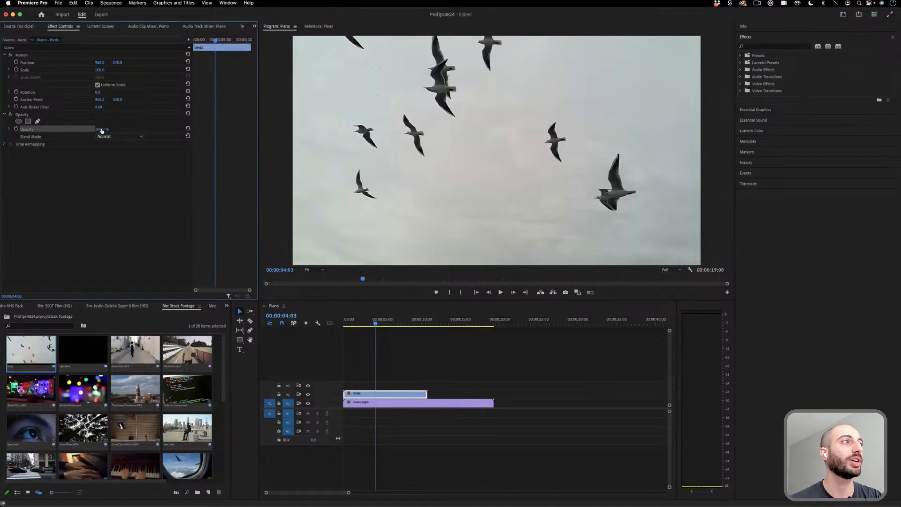
pyautogui.moveTo(101, 131); pyautogui.dragTo(99, 131)
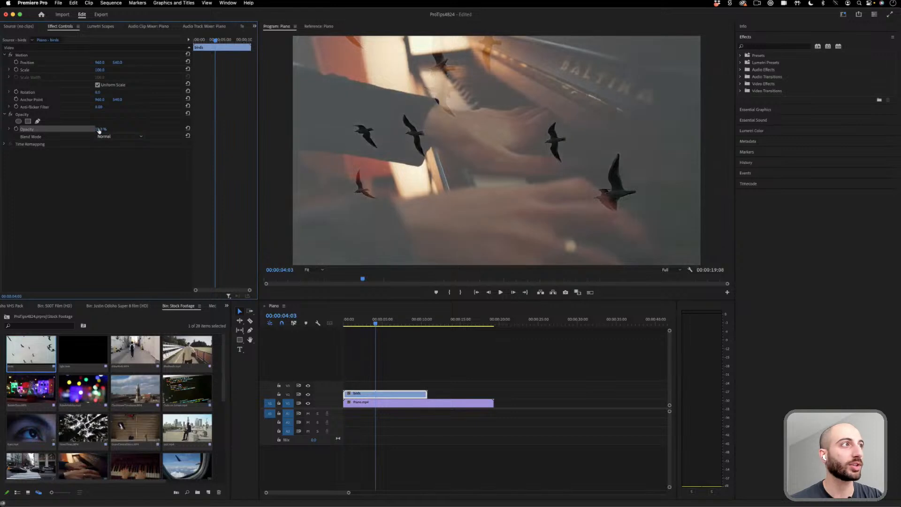
pyautogui.click(101, 130)
pyautogui.write('50')
pyautogui.press('Return')
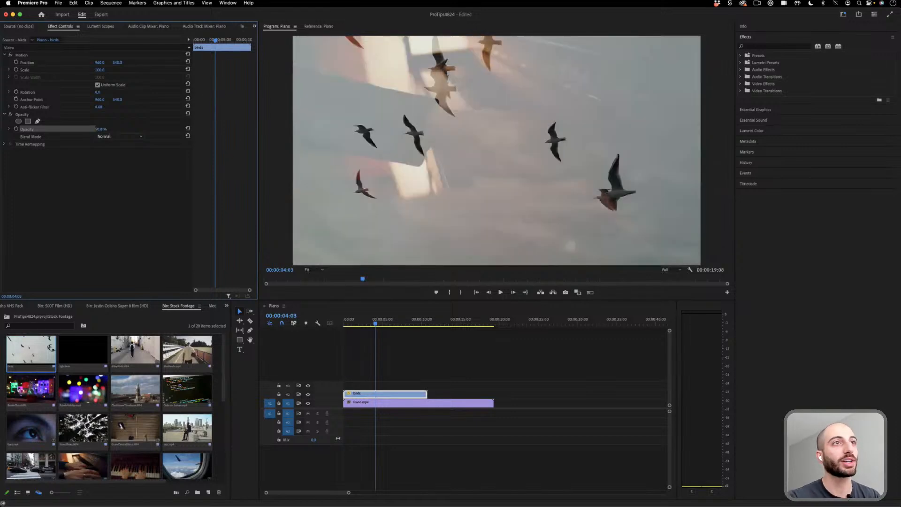
pyautogui.moveTo(376, 323); pyautogui.dragTo(358, 326)
pyautogui.press('space')
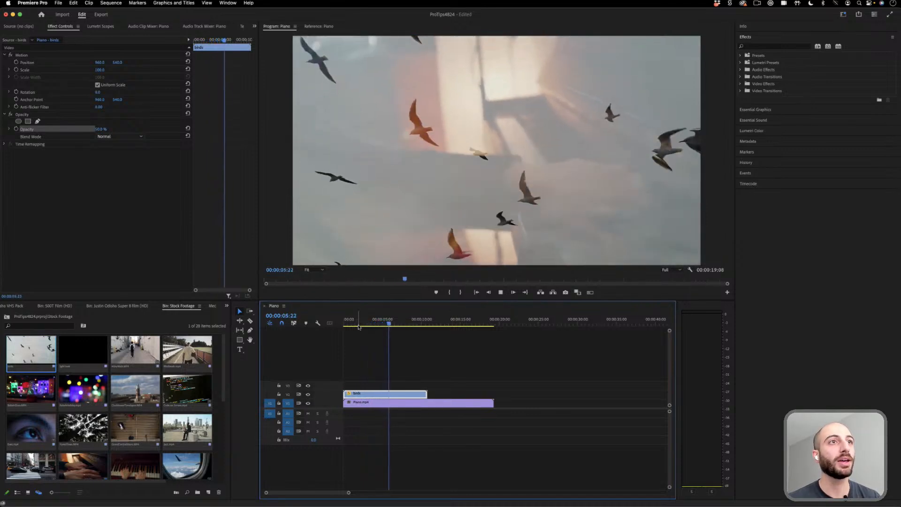
pyautogui.press('space')
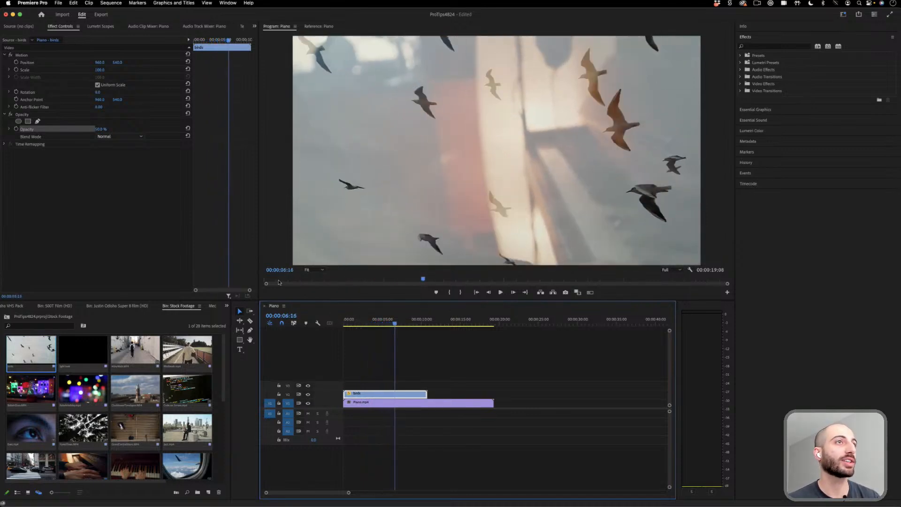
# - Set the birds clip's opacity to 100% and its blend mode to Darken, previewing the composite in playback
pyautogui.moveTo(100, 129); pyautogui.dragTo(123, 130)
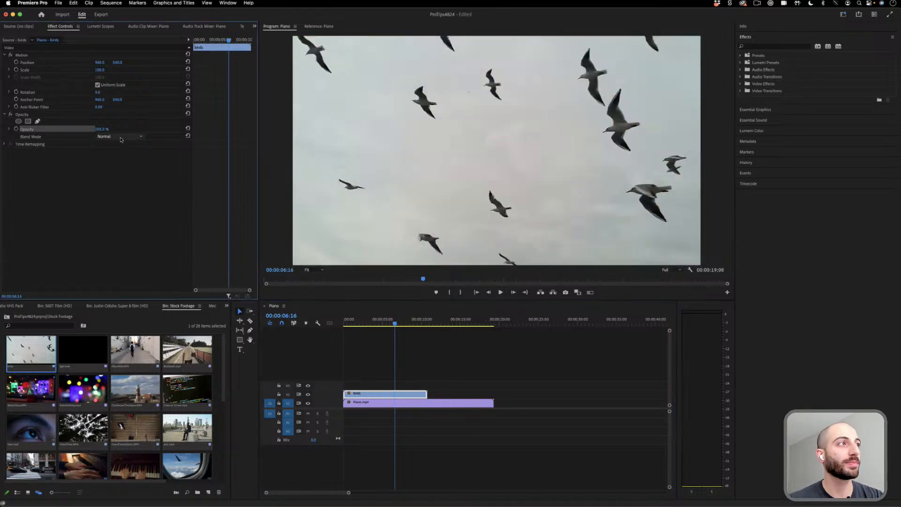
pyautogui.click(120, 136)
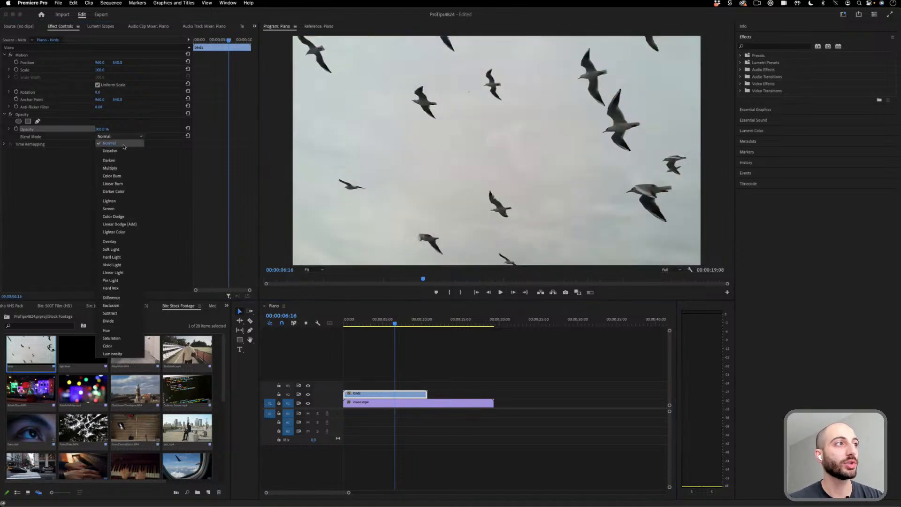
pyautogui.click(116, 161)
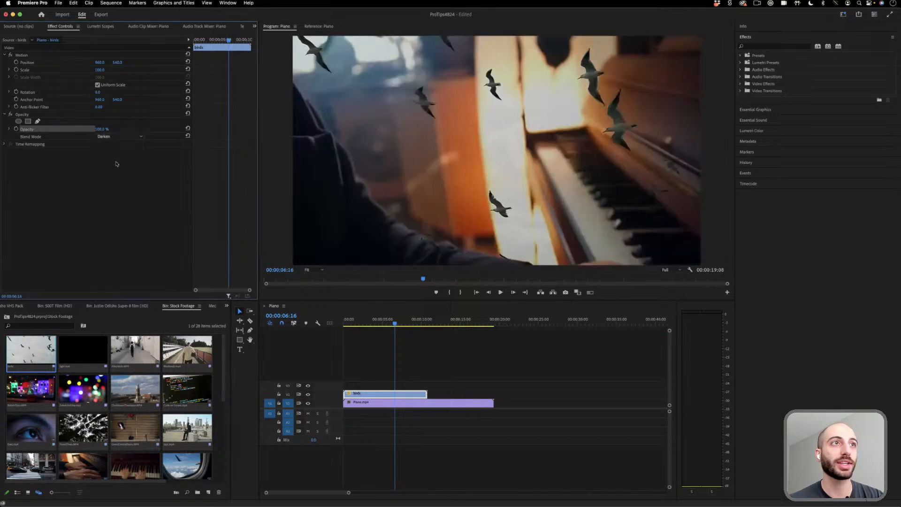
pyautogui.click(365, 323)
pyautogui.press('space')
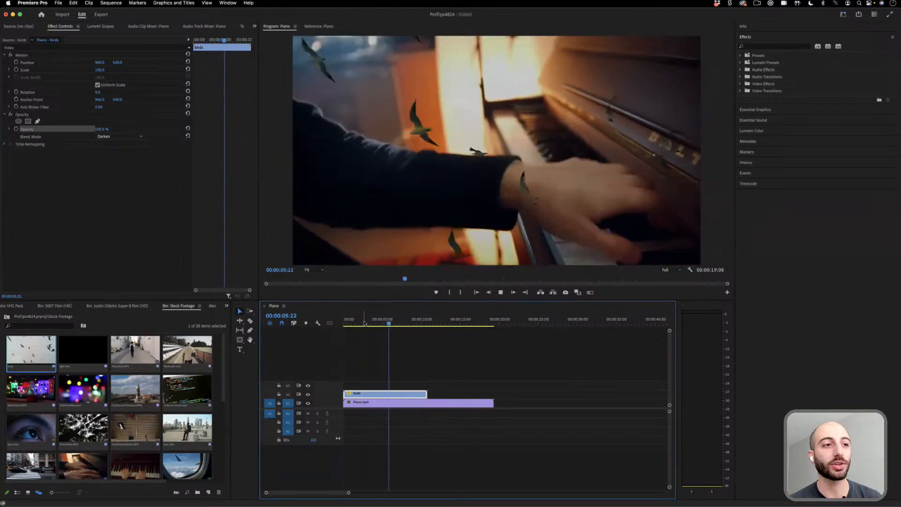
pyautogui.press('space')
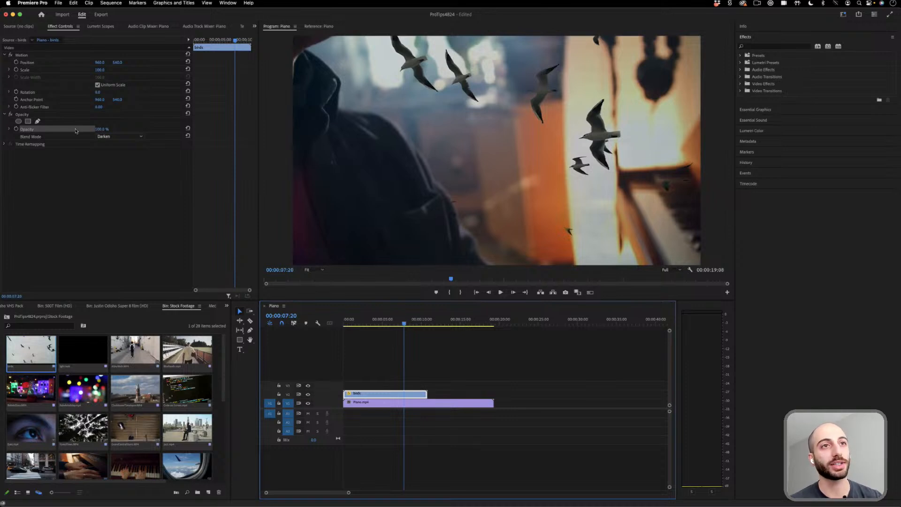
# - Expand the Video Effects category and set the birds clip's blend mode back to Normal
pyautogui.click(740, 84)
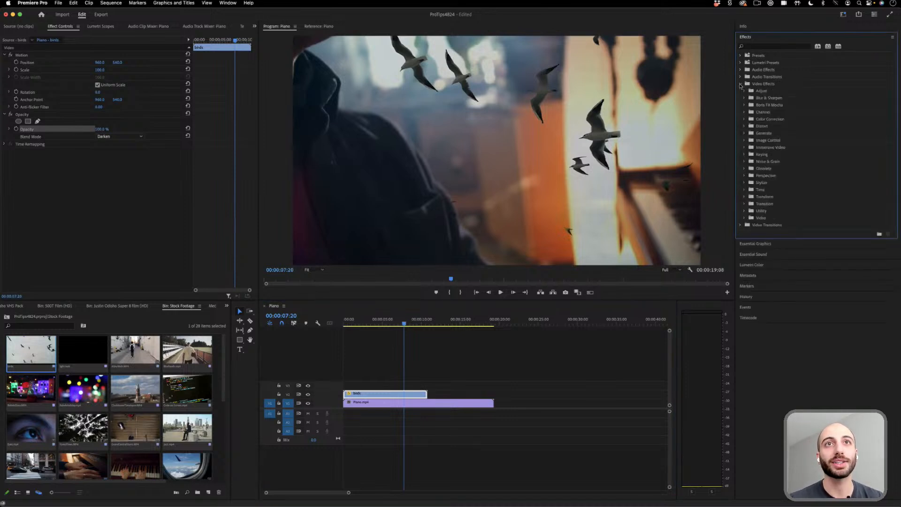
pyautogui.click(118, 137)
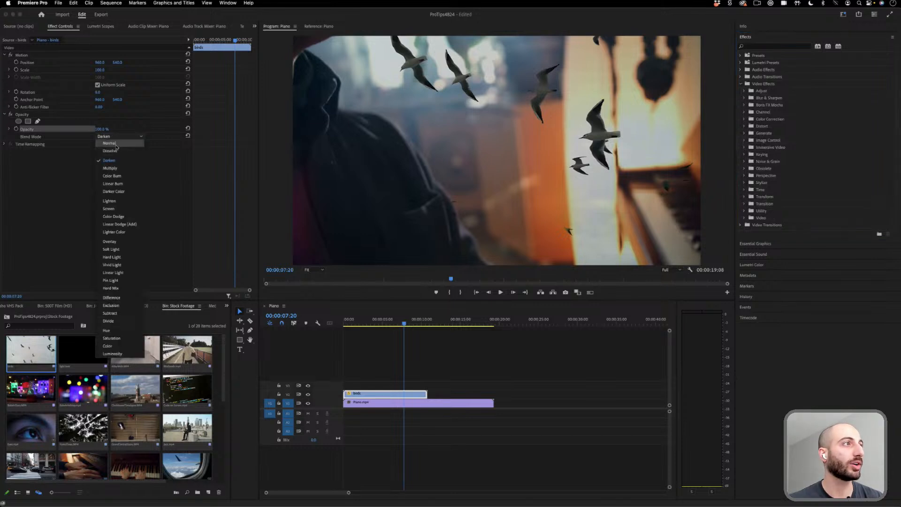
pyautogui.click(112, 143)
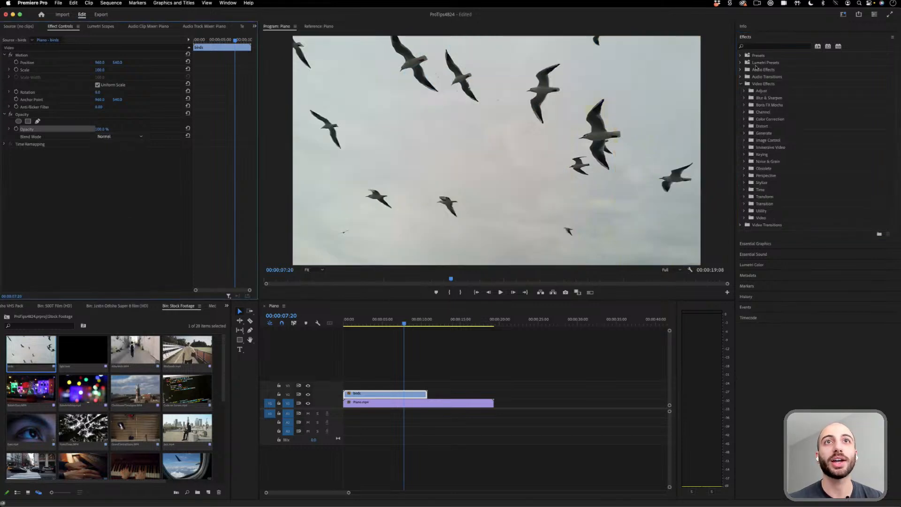
# - Find the blur effects, apply Directional Blur to the birds clip and increase it to a strong horizontal smear
pyautogui.click(762, 47)
pyautogui.write('blur')
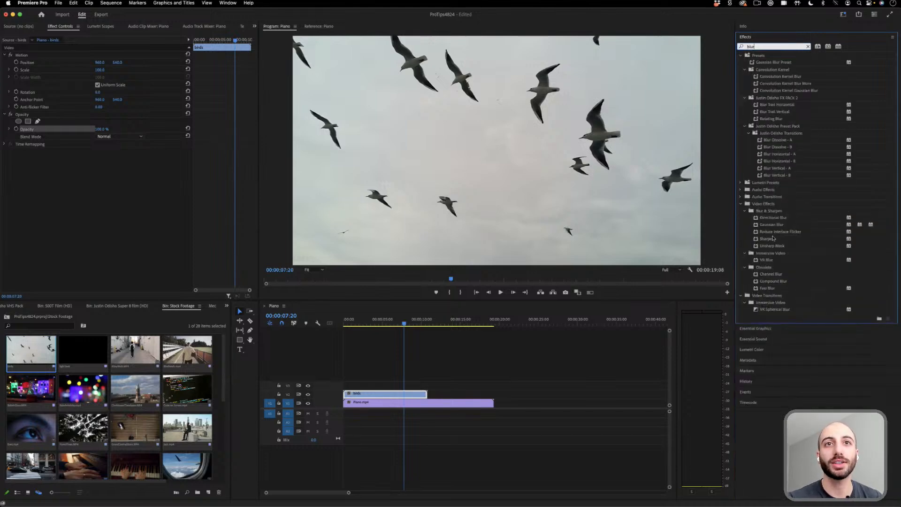
pyautogui.moveTo(773, 226); pyautogui.dragTo(410, 395)
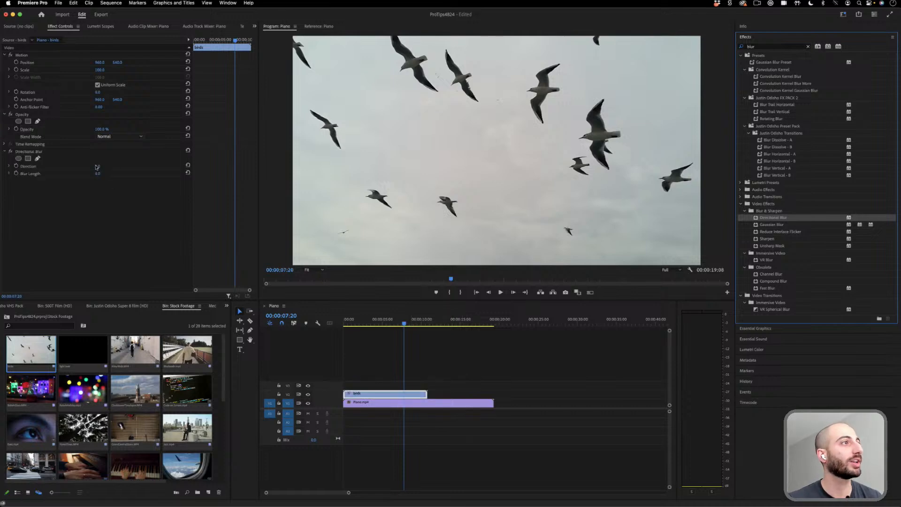
pyautogui.moveTo(99, 169); pyautogui.dragTo(140, 166)
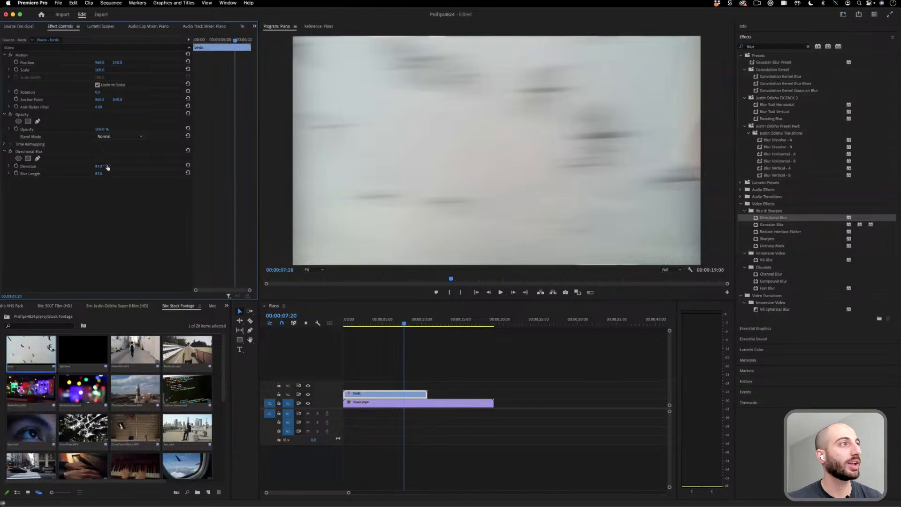
# - Add a four-point mask to the Directional Blur, stretch it over the whole frame and lower its Mask Opacity to about 58%
pyautogui.click(27, 160)
pyautogui.moveTo(504, 155); pyautogui.dragTo(749, 313)
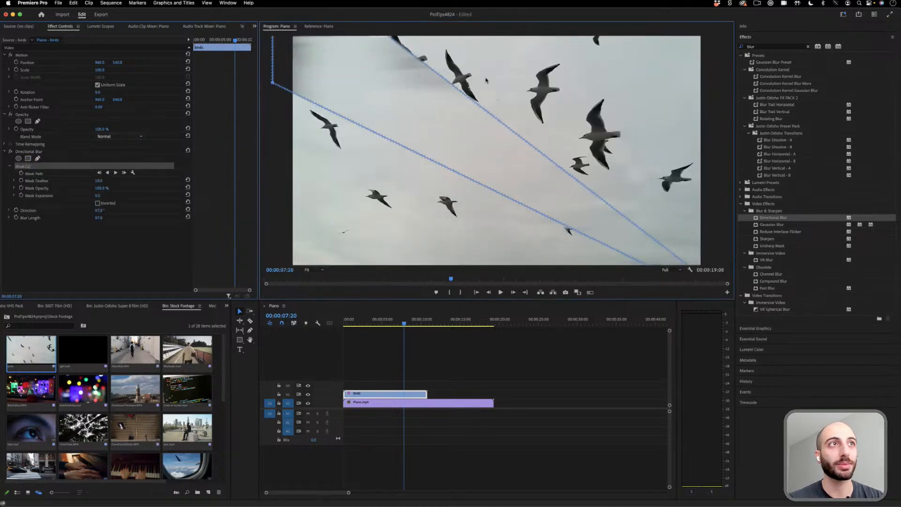
pyautogui.moveTo(473, 102); pyautogui.dragTo(753, 3)
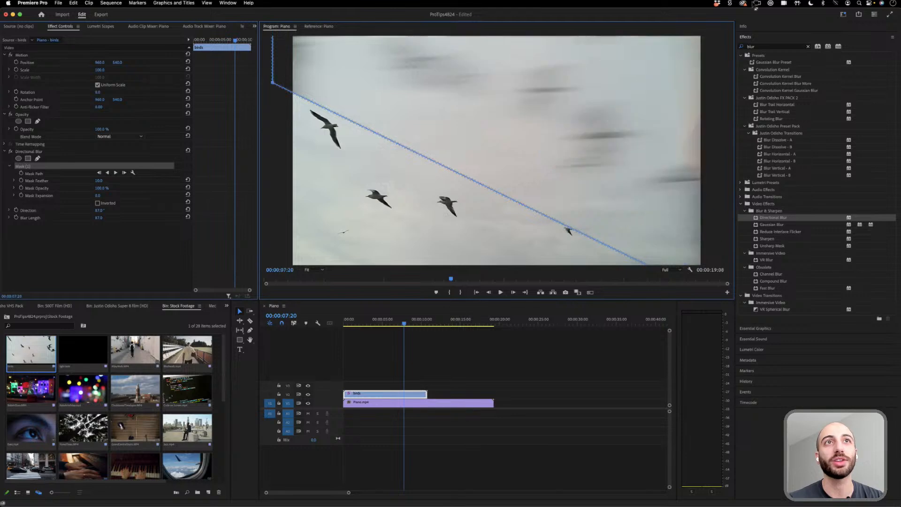
pyautogui.moveTo(354, 126); pyautogui.dragTo(261, 347)
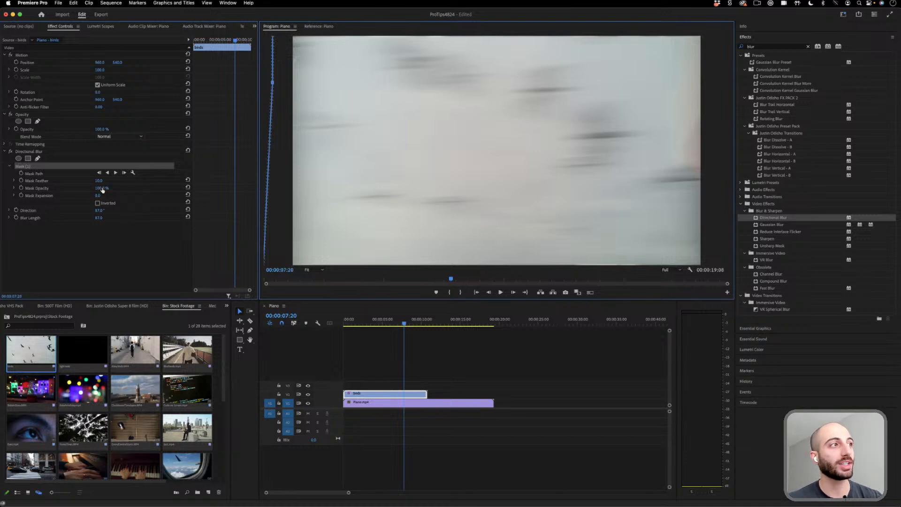
pyautogui.moveTo(101, 189); pyautogui.dragTo(94, 189)
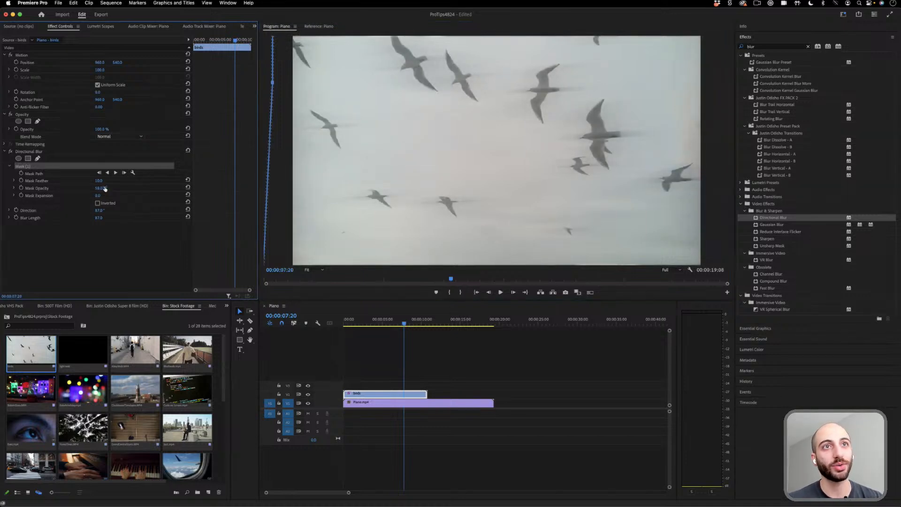
# - Remove Directional Blur from the birds clip and delete that clip from the sequence
pyautogui.click(42, 152)
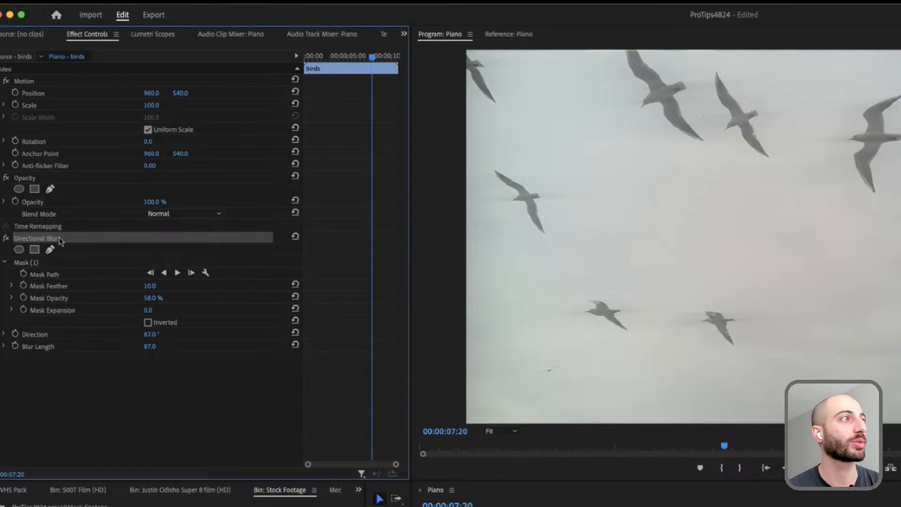
pyautogui.press('Delete')
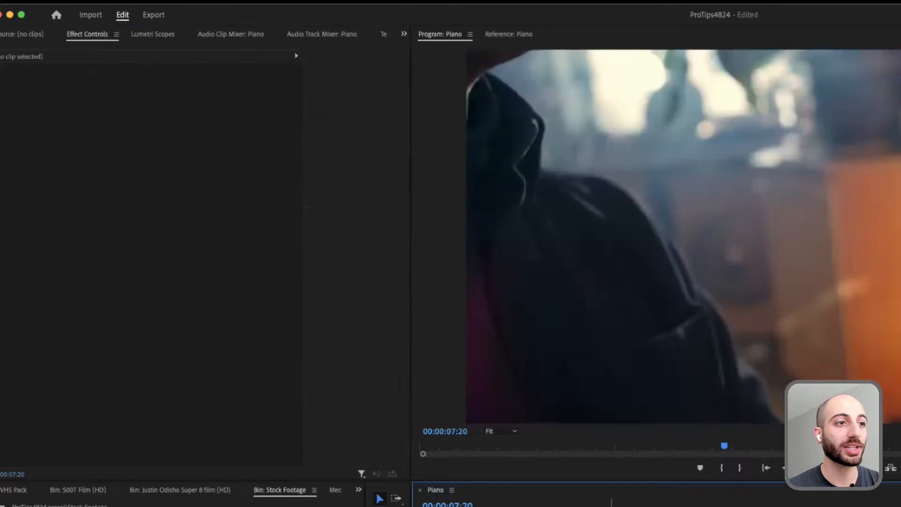
pyautogui.click(413, 403)
# - Move the playhead to 00:00:02:12, duplicate the piano clip onto the track directly above and select the copy
pyautogui.moveTo(404, 324); pyautogui.dragTo(365, 324)
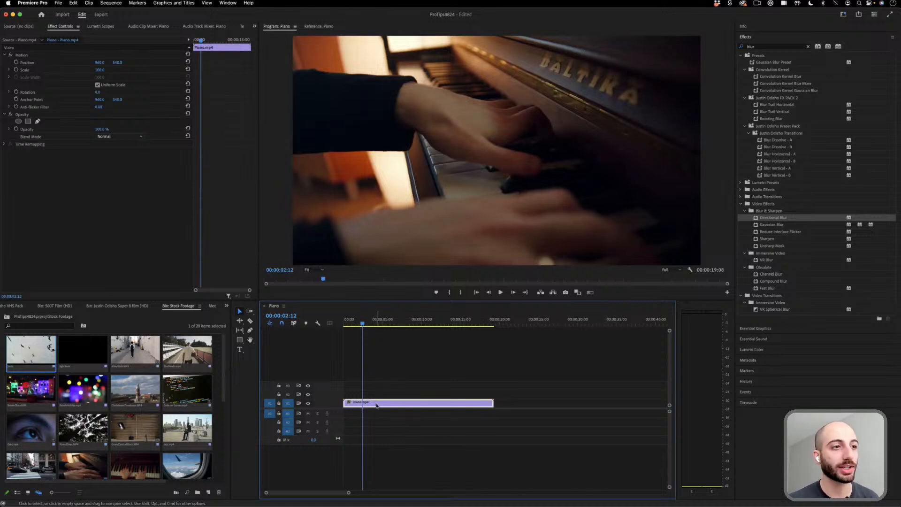
pyautogui.moveTo(378, 402); pyautogui.dragTo(378, 397)
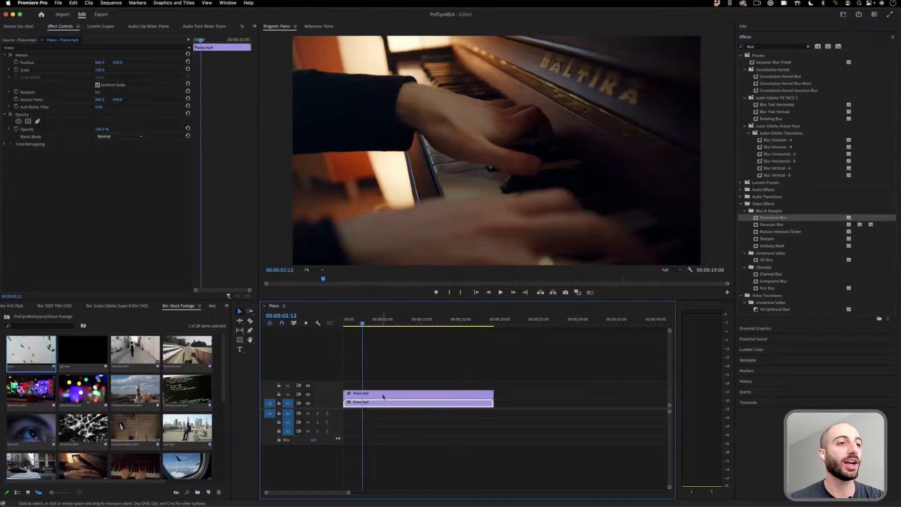
pyautogui.click(384, 396)
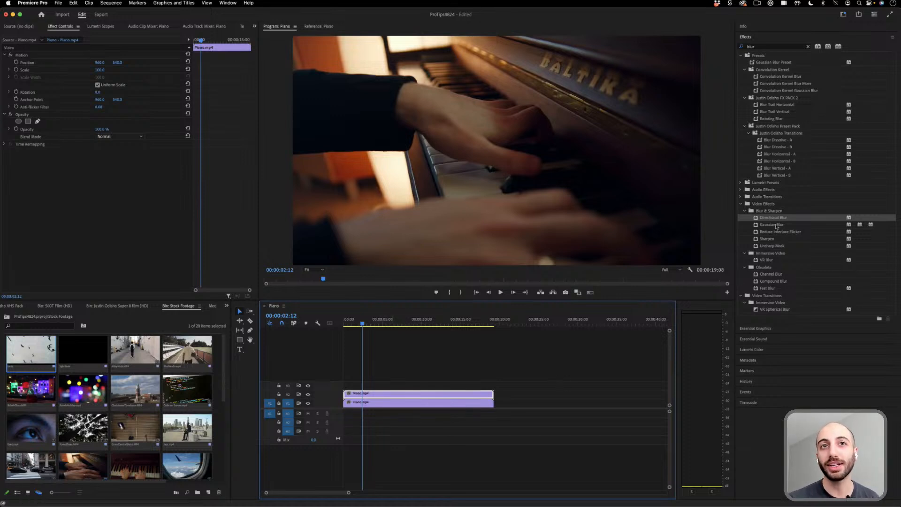
# - Apply Gaussian Blur with a Blurriness of 217 to the upper piano clip and reduce that clip's opacity to 43%
pyautogui.moveTo(776, 226); pyautogui.dragTo(388, 397)
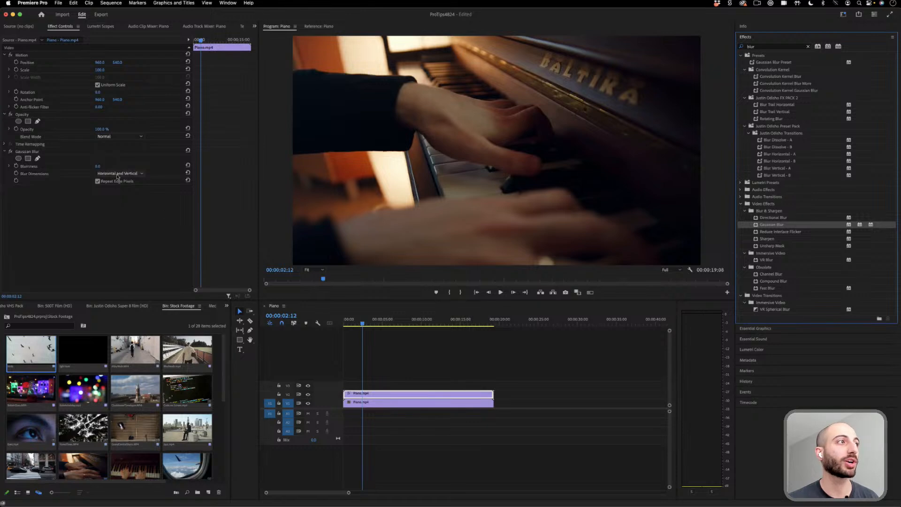
pyautogui.moveTo(98, 166); pyautogui.dragTo(104, 166)
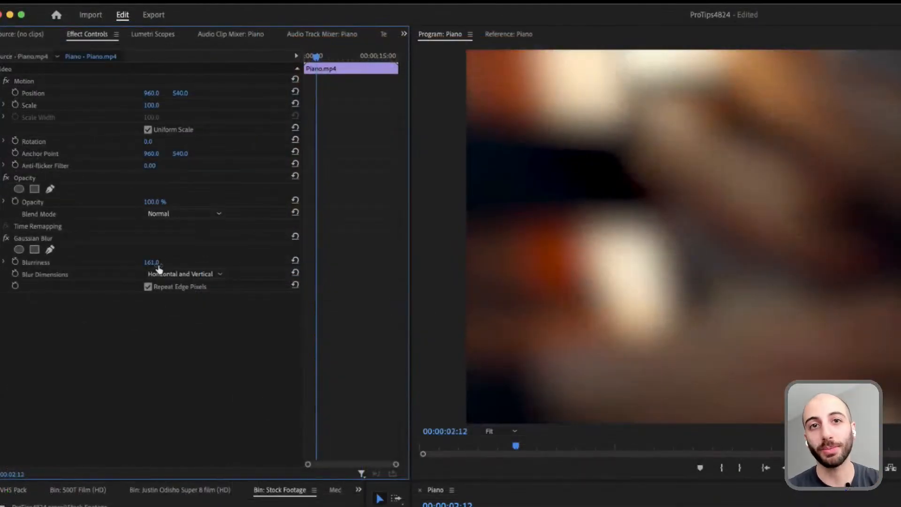
pyautogui.moveTo(153, 262); pyautogui.dragTo(179, 262)
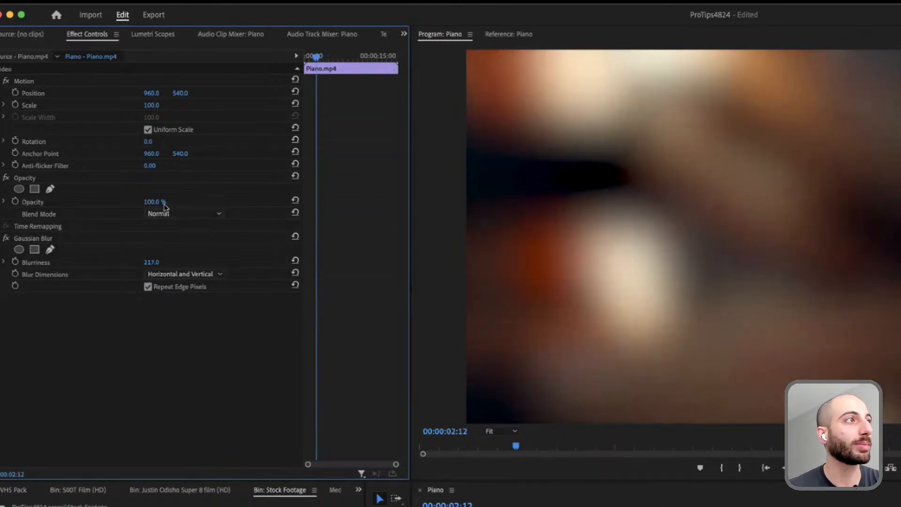
pyautogui.moveTo(154, 201); pyautogui.dragTo(126, 202)
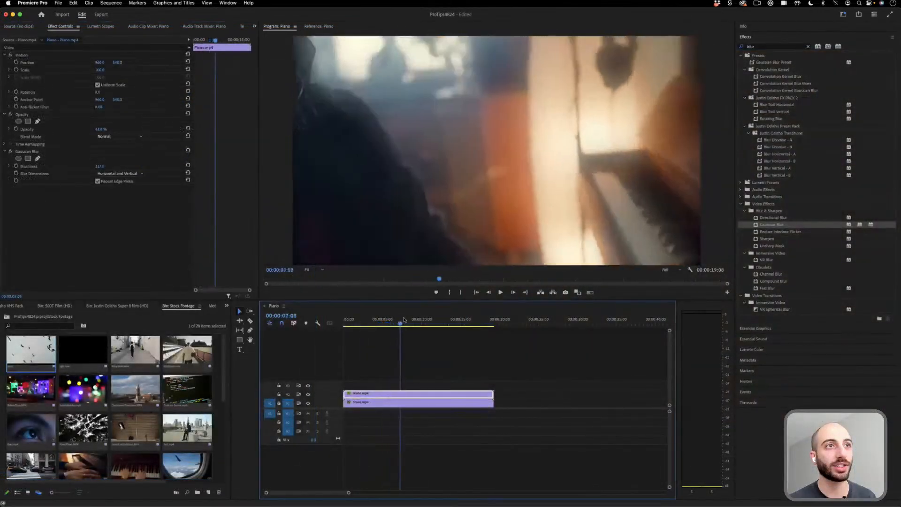
# - Compare the soft glow at different points of the sequence, toggling the upper video track's visibility off and on
pyautogui.moveTo(403, 319); pyautogui.dragTo(431, 319)
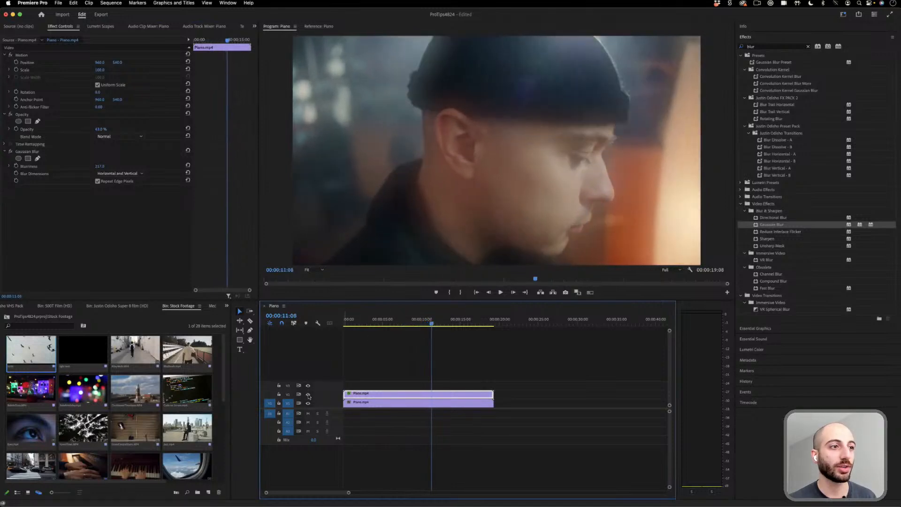
pyautogui.click(307, 394)
pyautogui.click(308, 394)
pyautogui.click(383, 320)
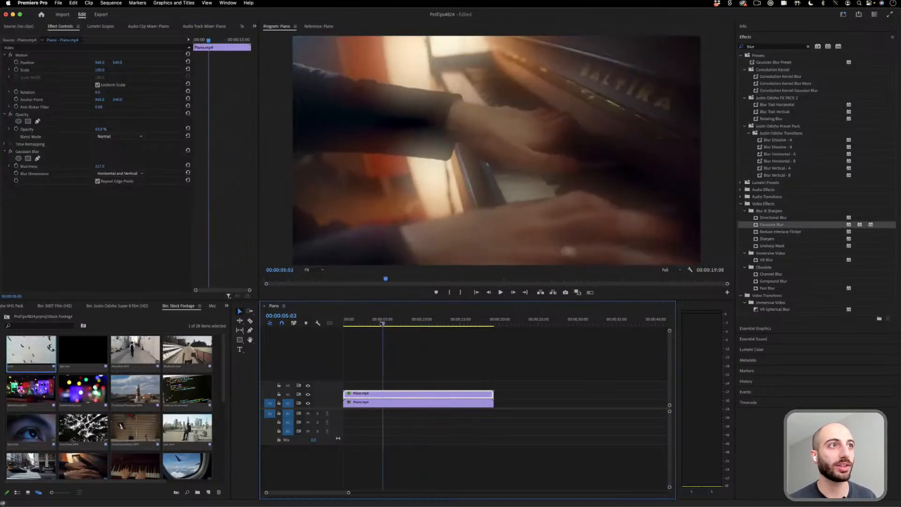
# - Change the upper piano clip's blend mode to Overlay with the playhead at 00:00:04:11
pyautogui.moveTo(382, 323); pyautogui.dragTo(378, 324)
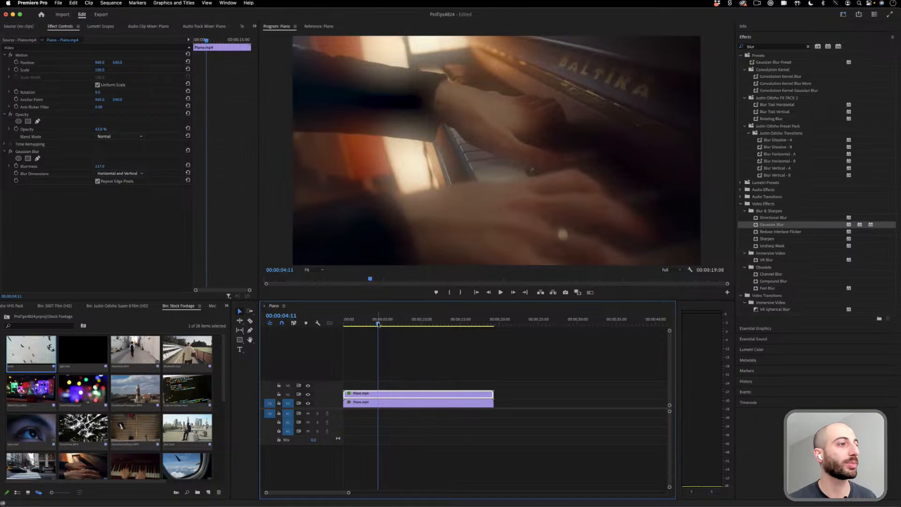
pyautogui.click(127, 137)
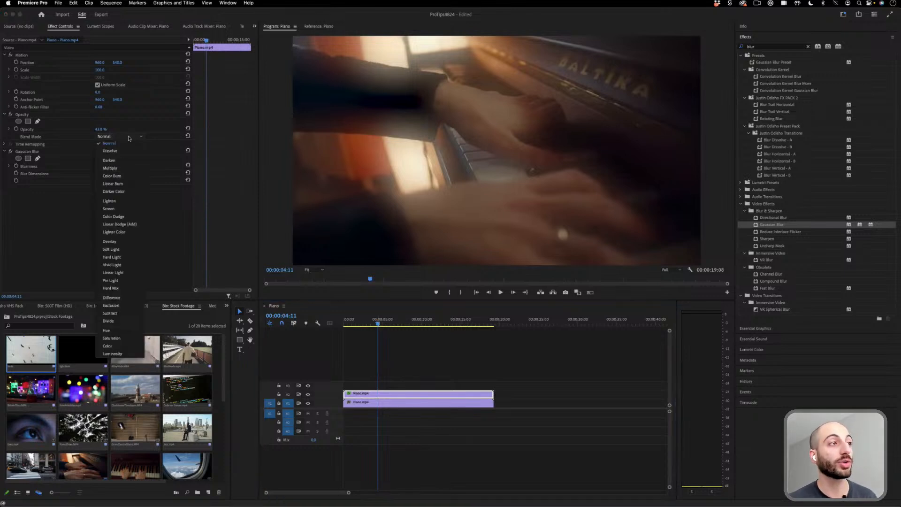
pyautogui.click(132, 242)
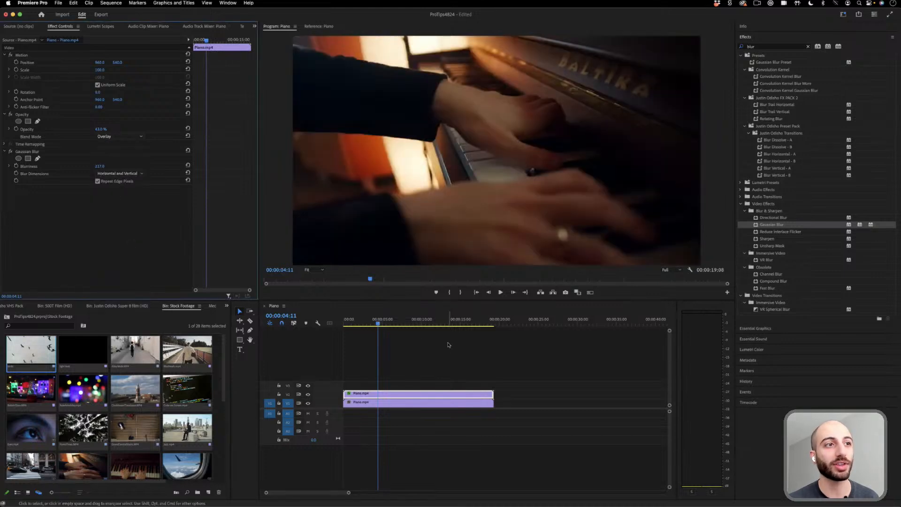
# - Raise the upper piano clip's opacity to 100% and lower its Gaussian Blur Blurriness to about 65, previewing at 00:00:12:18
pyautogui.press('space')
pyautogui.moveTo(102, 130); pyautogui.dragTo(123, 130)
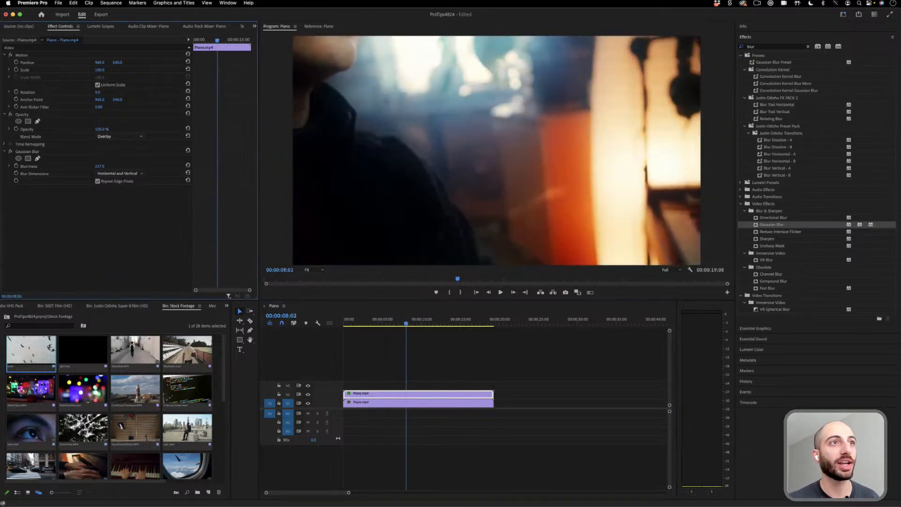
pyautogui.moveTo(377, 323); pyautogui.dragTo(443, 321)
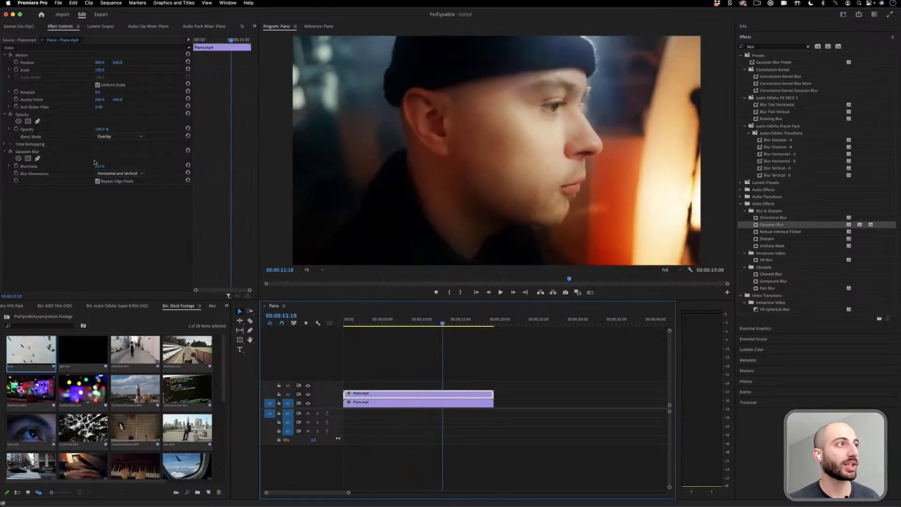
pyautogui.moveTo(94, 162); pyautogui.dragTo(23, 162)
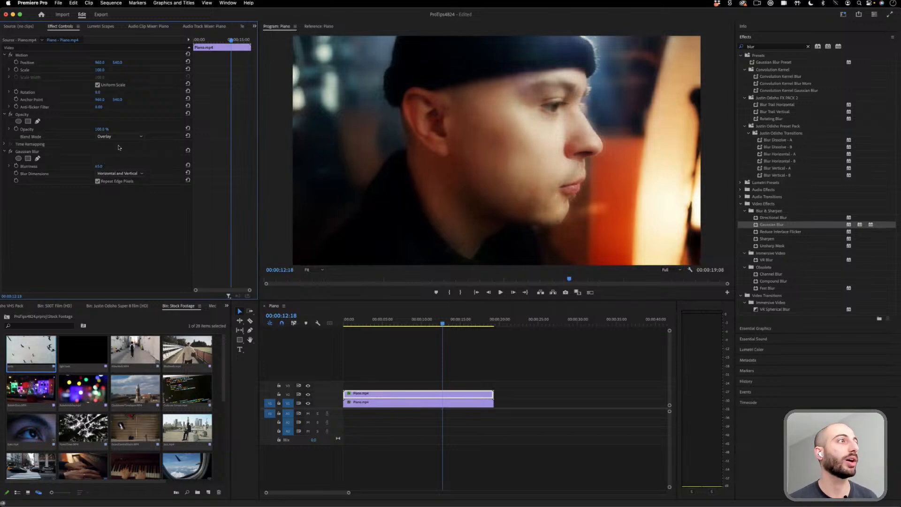
# - Try the Screen and Darken blend modes on the upper piano clip and remove its Gaussian Blur
pyautogui.click(120, 136)
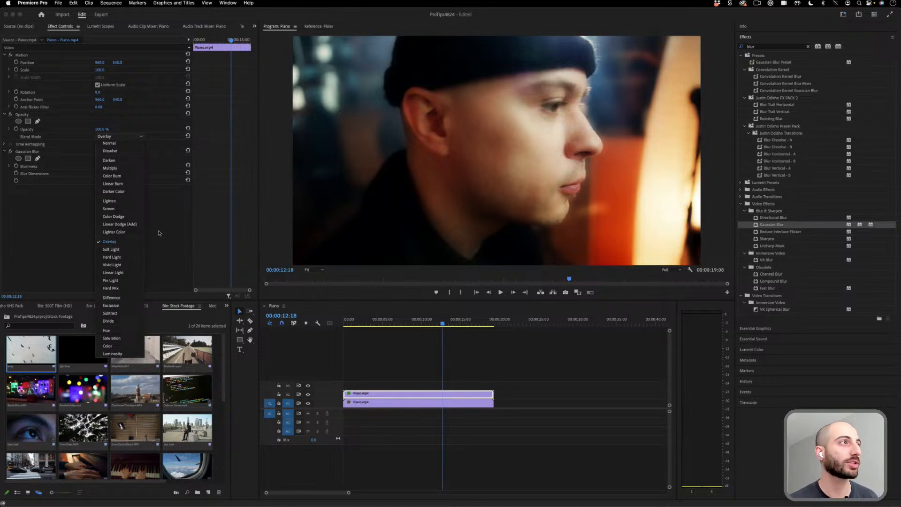
pyautogui.click(131, 209)
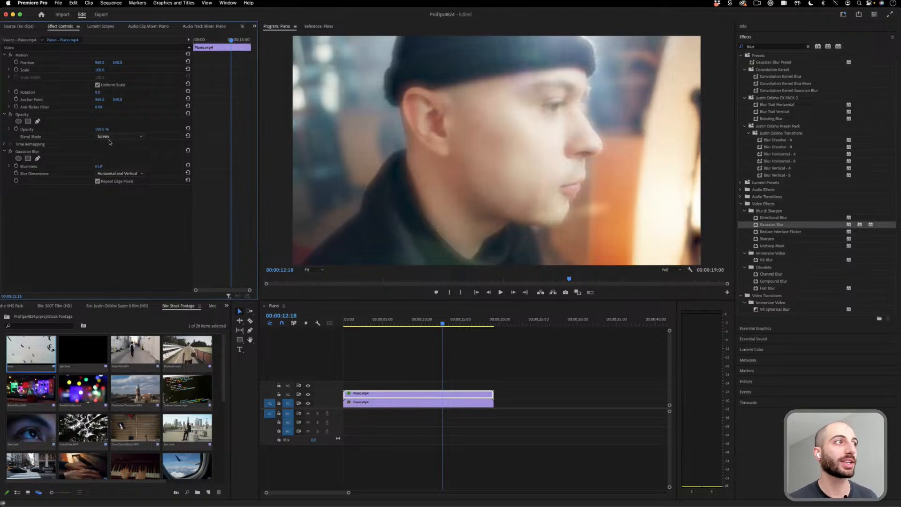
pyautogui.click(112, 137)
pyautogui.click(119, 163)
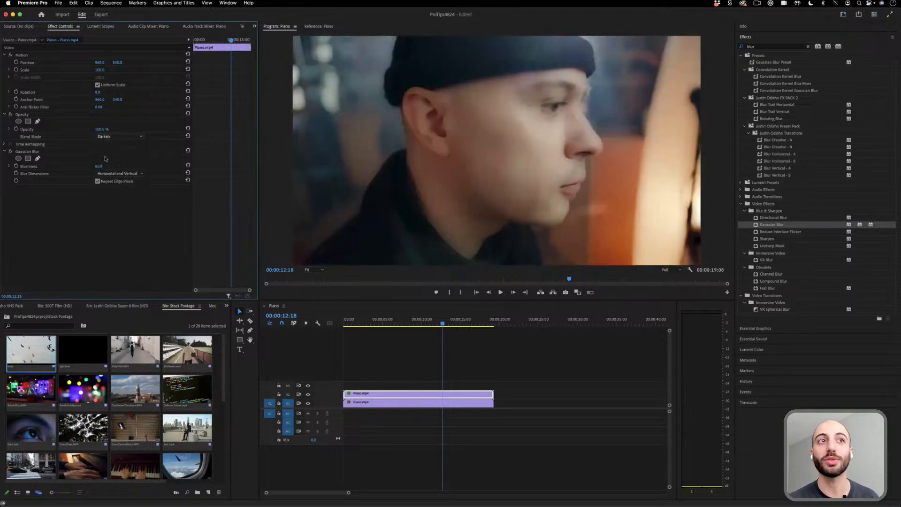
pyautogui.click(38, 152)
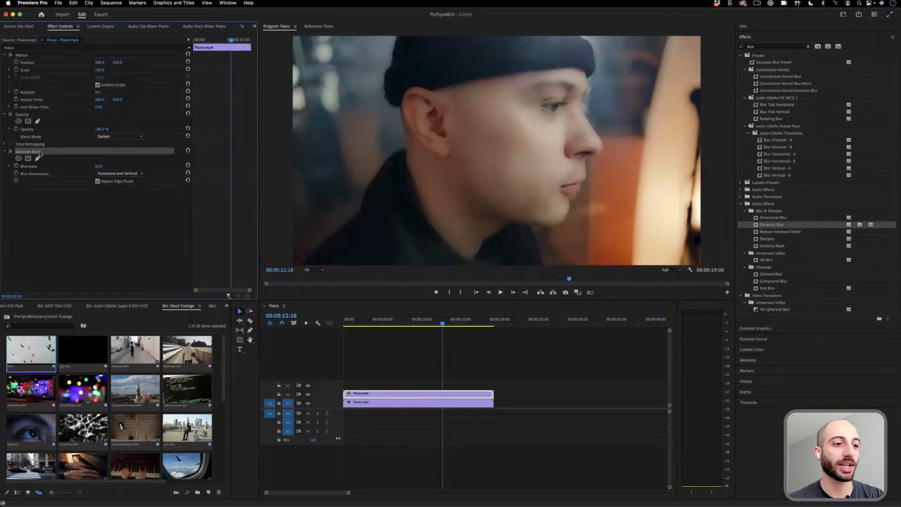
pyautogui.press('Delete')
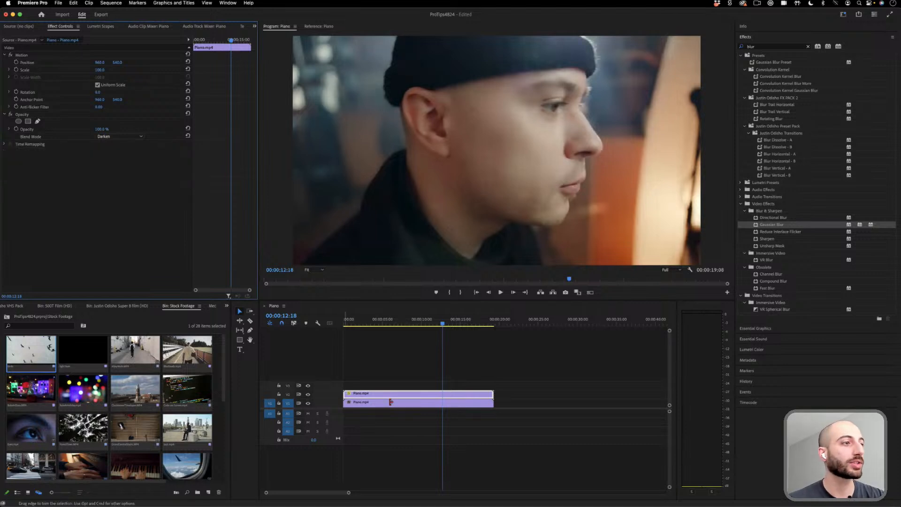
# - Look through the Stock Footage bin and locate arrow.jpg among the main project's items
pyautogui.moveTo(223, 385); pyautogui.dragTo(225, 454)
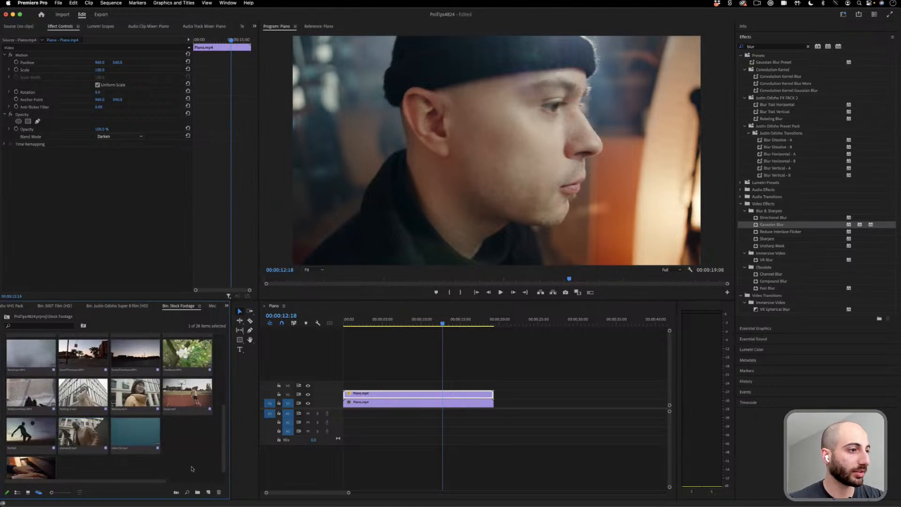
pyautogui.scroll(-1, 193, 470)
pyautogui.click(30, 492)
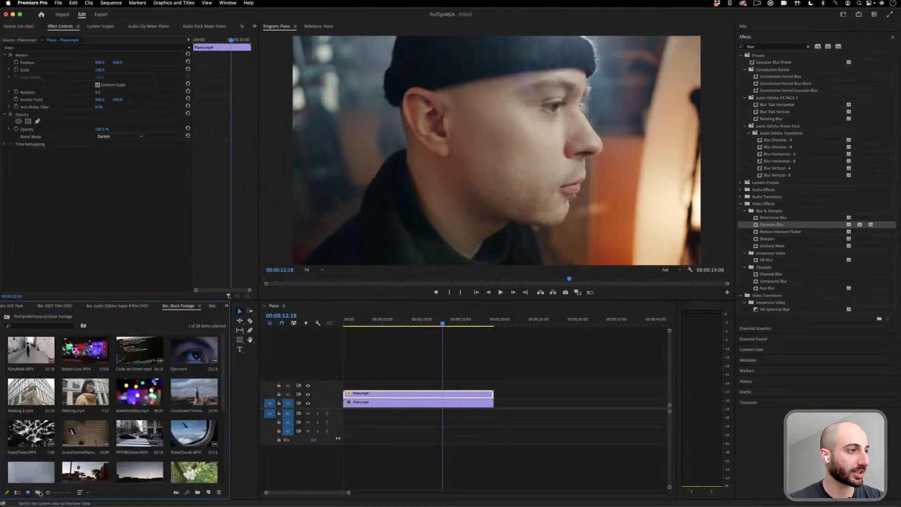
pyautogui.moveTo(52, 492)
pyautogui.mouseDown()
pyautogui.moveTo(63, 493)
pyautogui.moveTo(53, 496)
pyautogui.mouseUp()
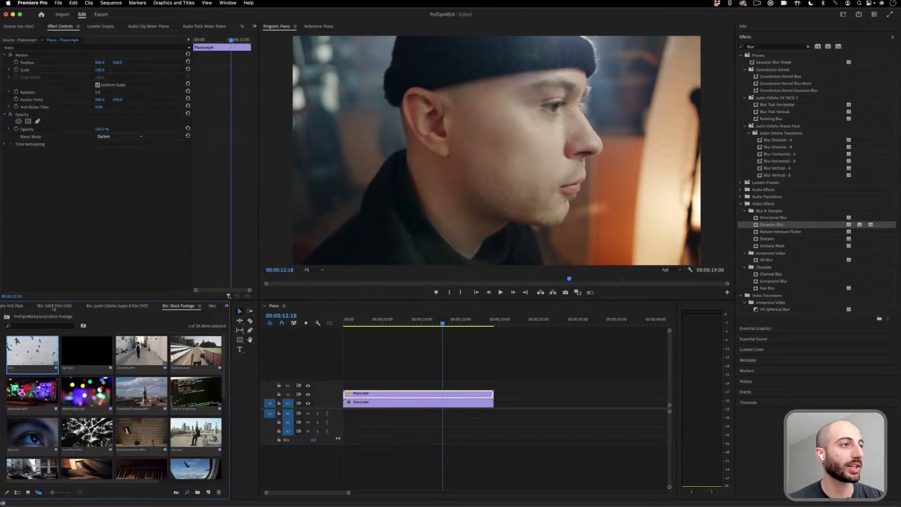
pyautogui.scroll(4, 53, 308)
pyautogui.click(80, 346)
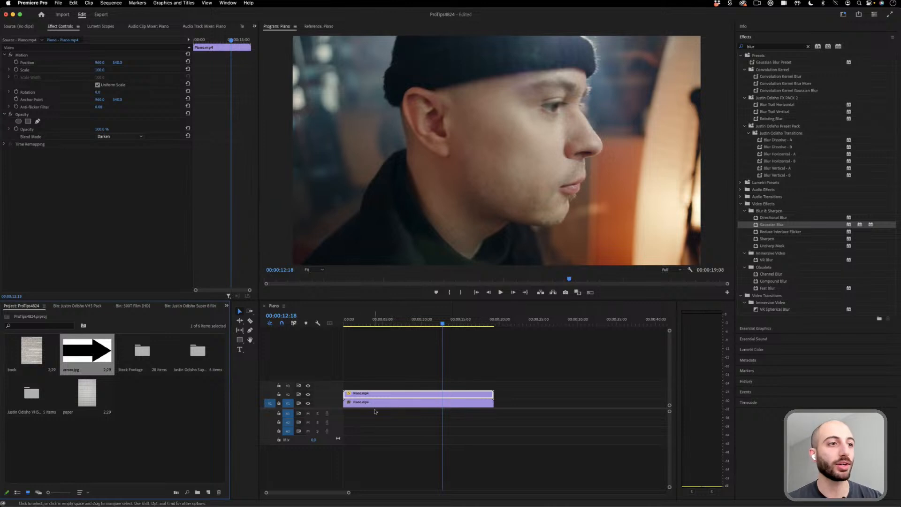
# - Delete both piano clips from the sequence and place arrow.jpg on V3 at the start, with the playhead at 00:00:01:08
pyautogui.moveTo(392, 376); pyautogui.dragTo(359, 427)
pyautogui.press('Delete')
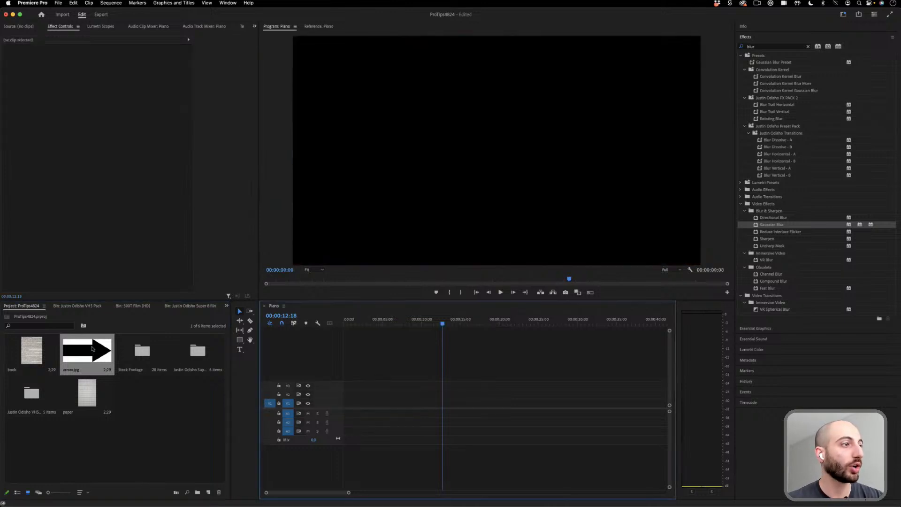
pyautogui.moveTo(92, 348); pyautogui.dragTo(348, 386)
pyautogui.click(354, 323)
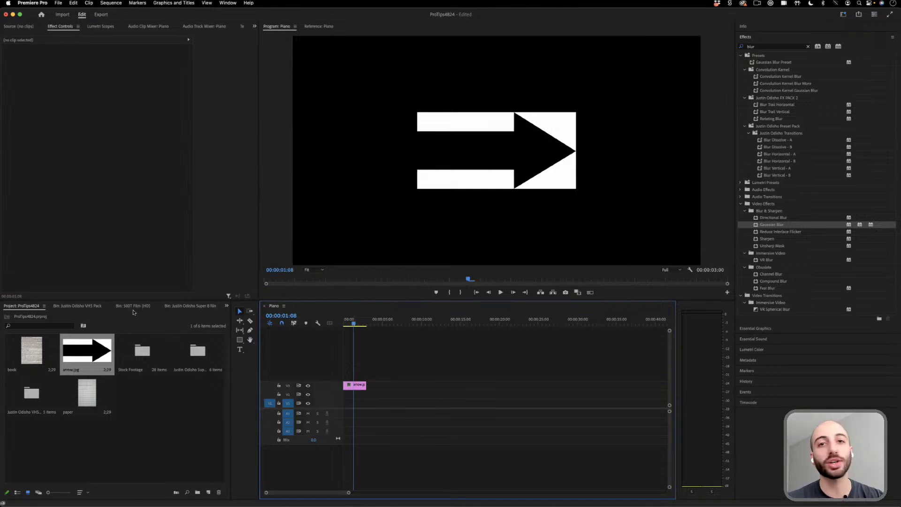
# - Place the clock tower timelapse from the Stock Footage bin on V2 beneath the arrow image and select the arrow clip
pyautogui.doubleClick(150, 351)
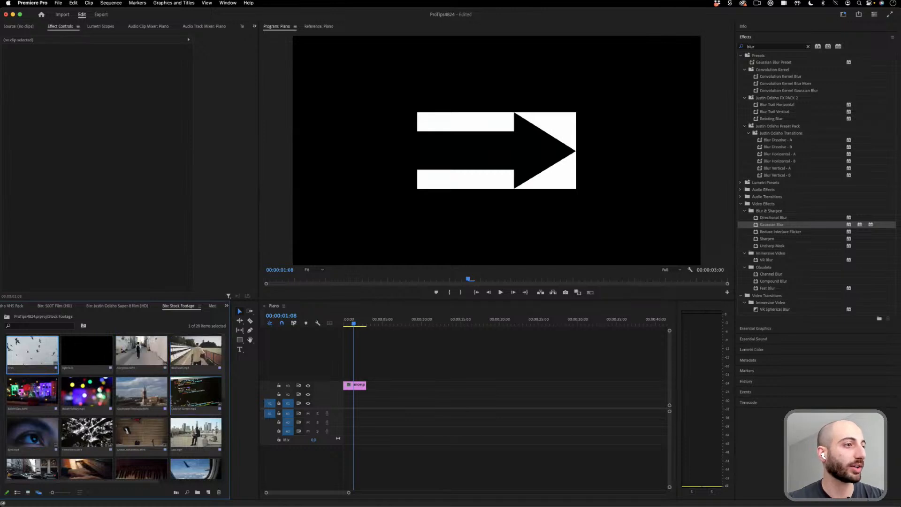
pyautogui.moveTo(143, 396); pyautogui.dragTo(341, 401)
pyautogui.click(356, 388)
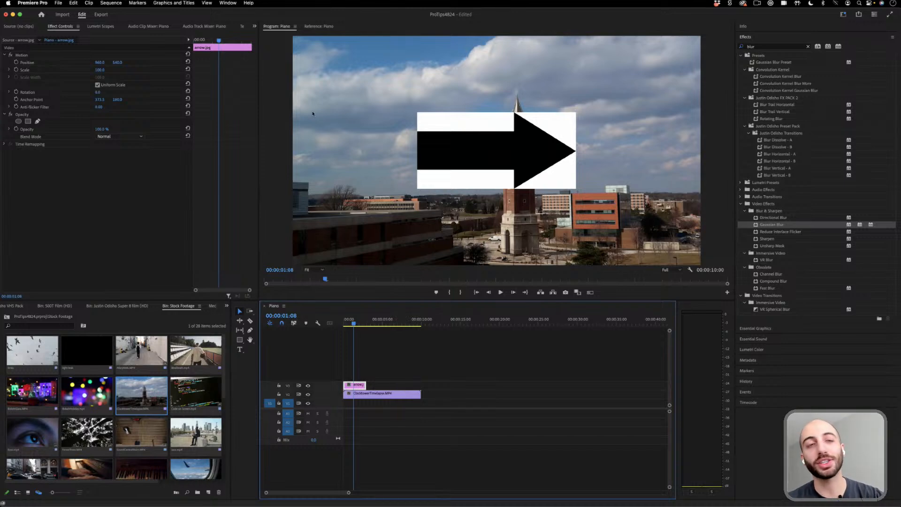
# - Scale the arrow image to about 57%, rotate it about 25° and position it so it points at the clock tower
pyautogui.click(20, 55)
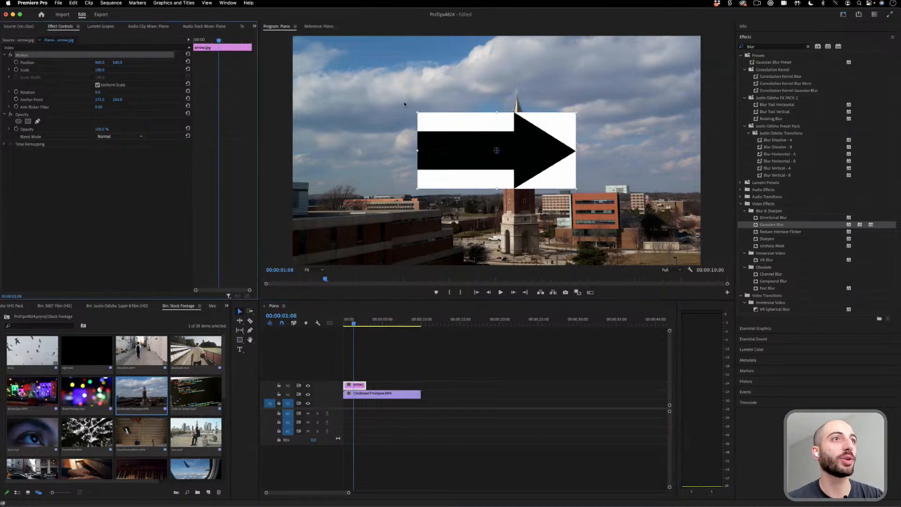
pyautogui.moveTo(540, 163); pyautogui.dragTo(460, 146)
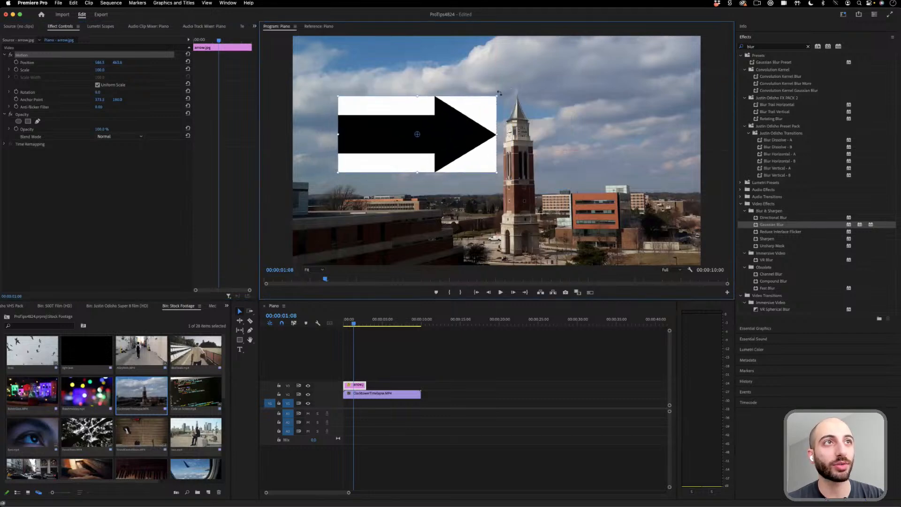
pyautogui.moveTo(500, 93); pyautogui.dragTo(503, 115)
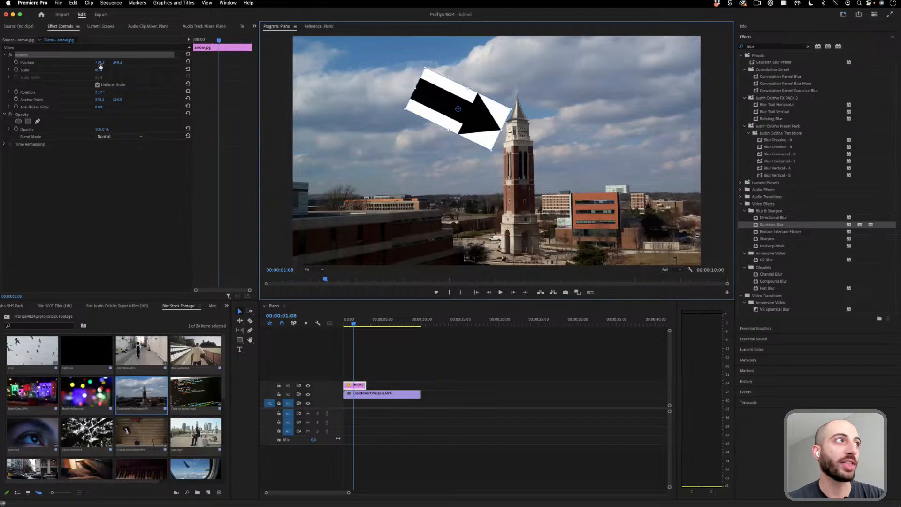
pyautogui.moveTo(99, 69); pyautogui.dragTo(94, 69)
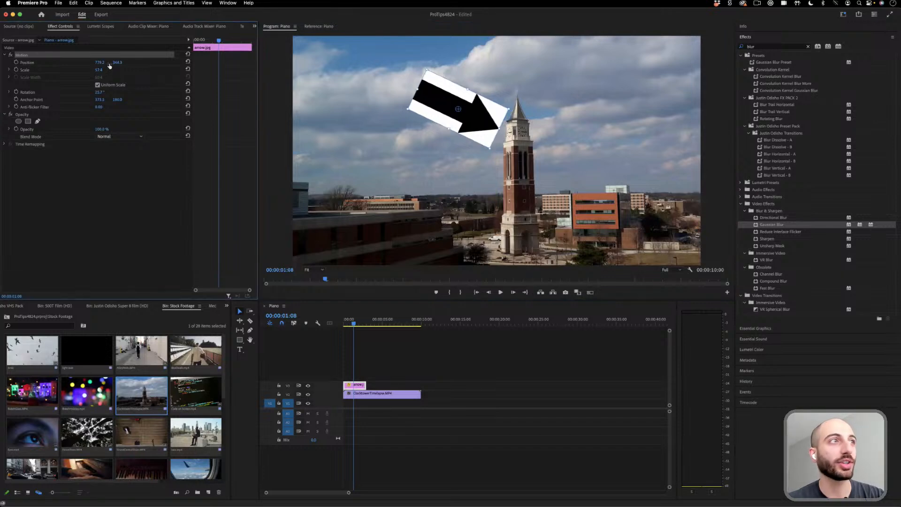
pyautogui.click(133, 171)
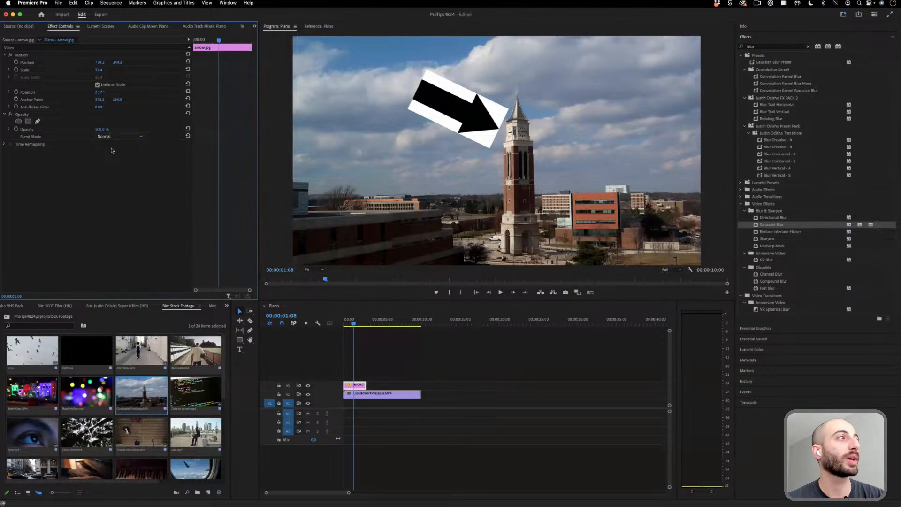
# - Set the arrow's blend mode to Darken, scale it to about 34% and move it beside the clock tower's spire
pyautogui.click(131, 138)
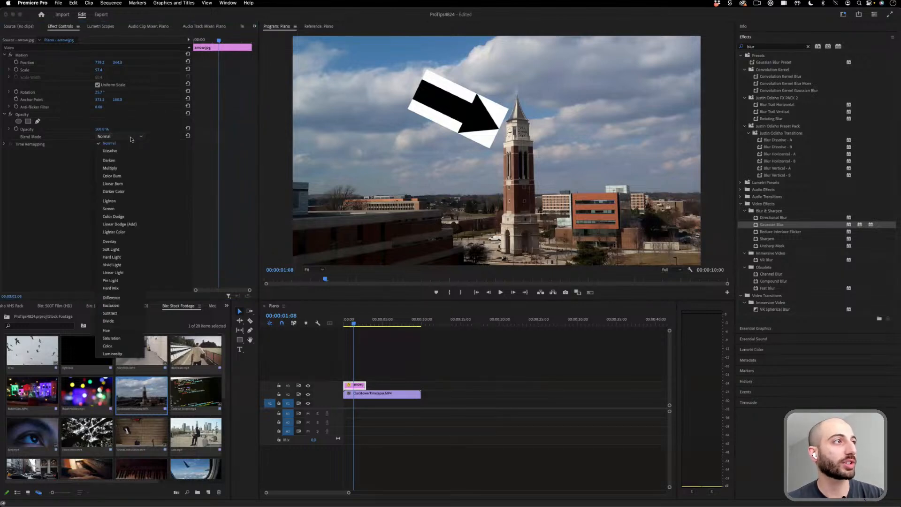
pyautogui.click(124, 161)
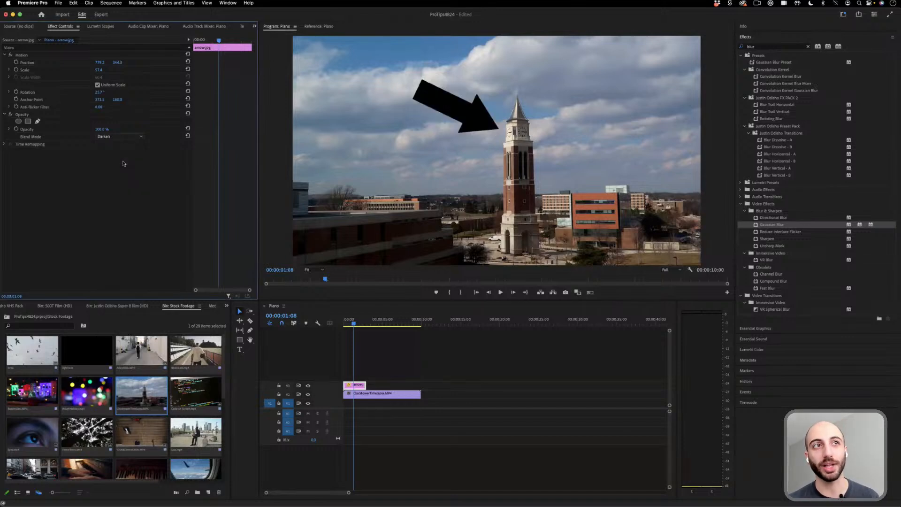
pyautogui.moveTo(99, 70); pyautogui.dragTo(92, 69)
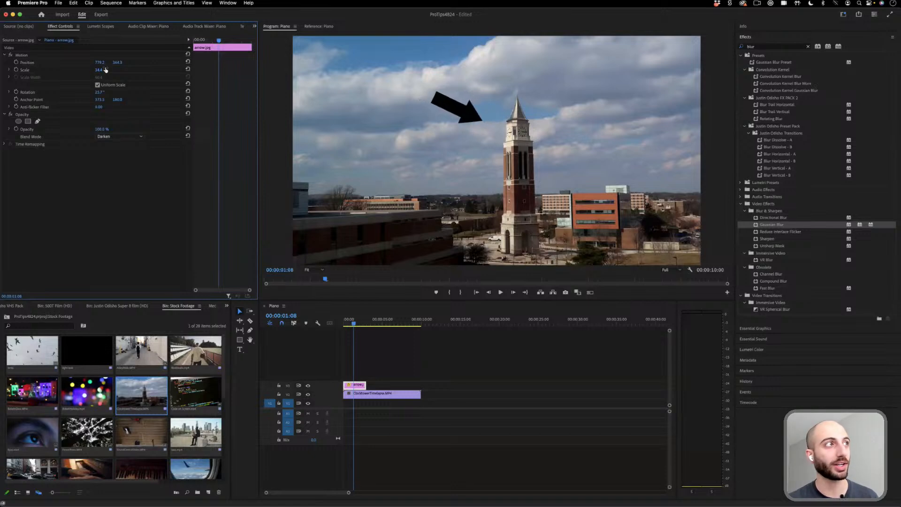
pyautogui.click(22, 55)
pyautogui.moveTo(456, 109); pyautogui.dragTo(475, 98)
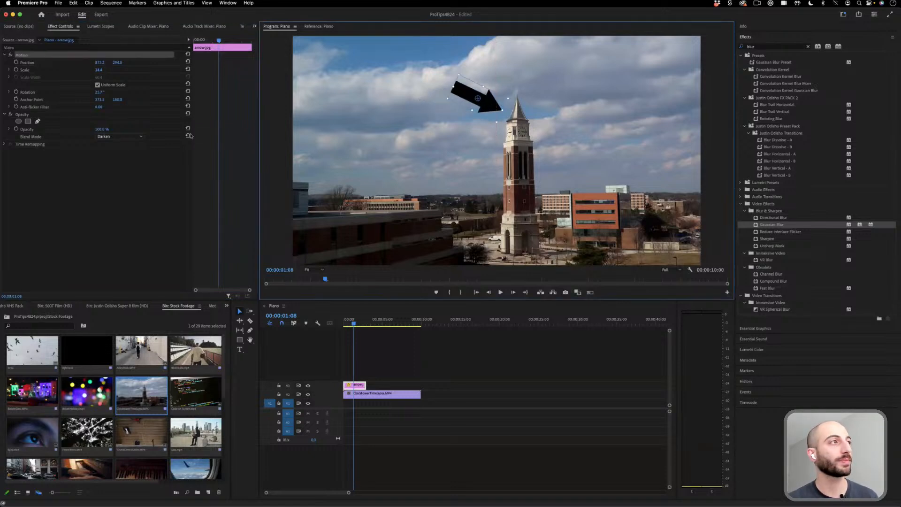
# - Apply the Invert effect to the arrow image and set its blend mode to Lighten
pyautogui.click(123, 139)
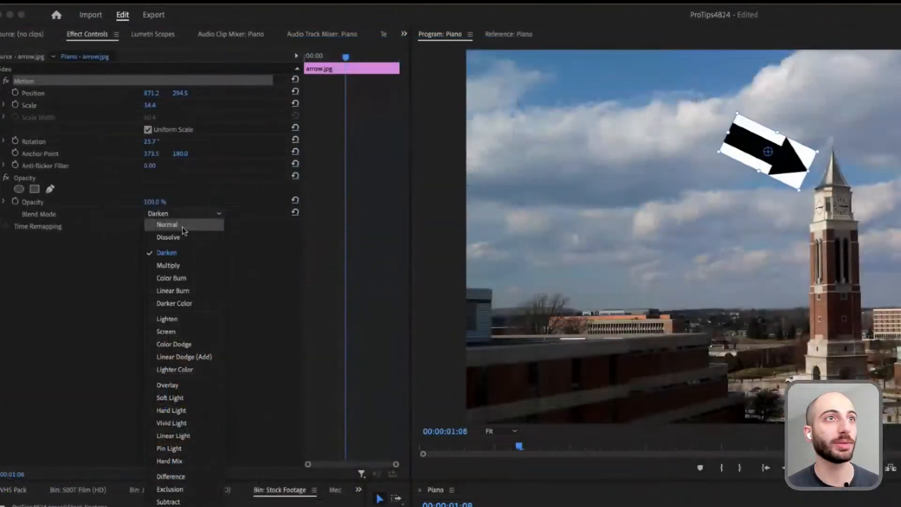
pyautogui.click(182, 227)
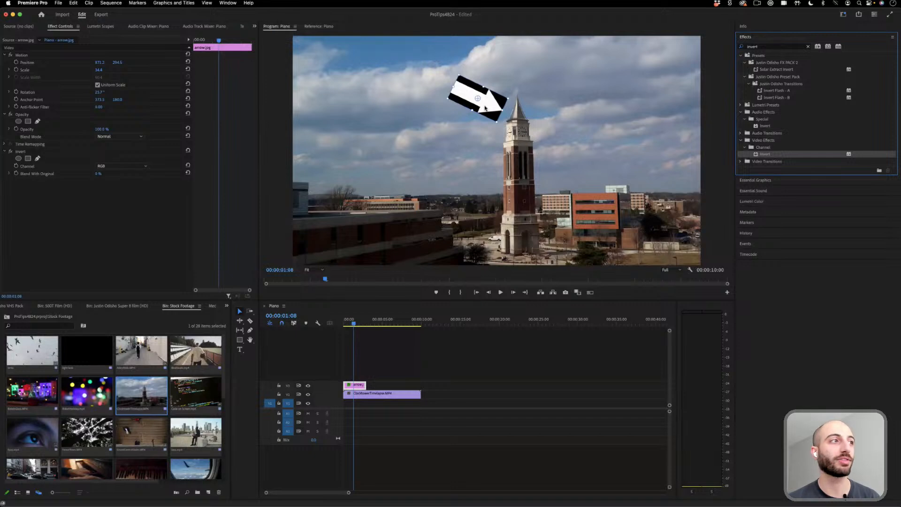
pyautogui.click(120, 136)
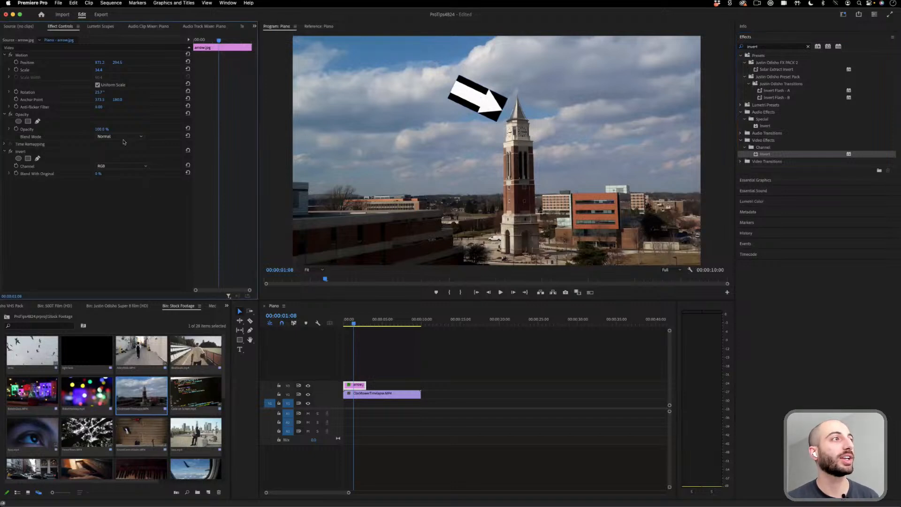
pyautogui.click(129, 201)
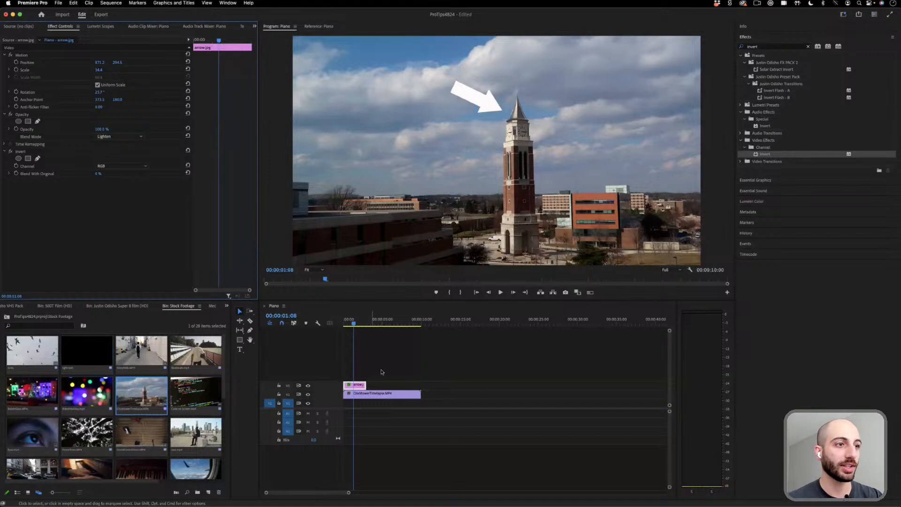
# - Place the birds clip on V3 after the clock tower clip, with the piano keys and hands clip on V2 beneath it
pyautogui.moveTo(32, 352); pyautogui.dragTo(441, 384)
pyautogui.click(456, 322)
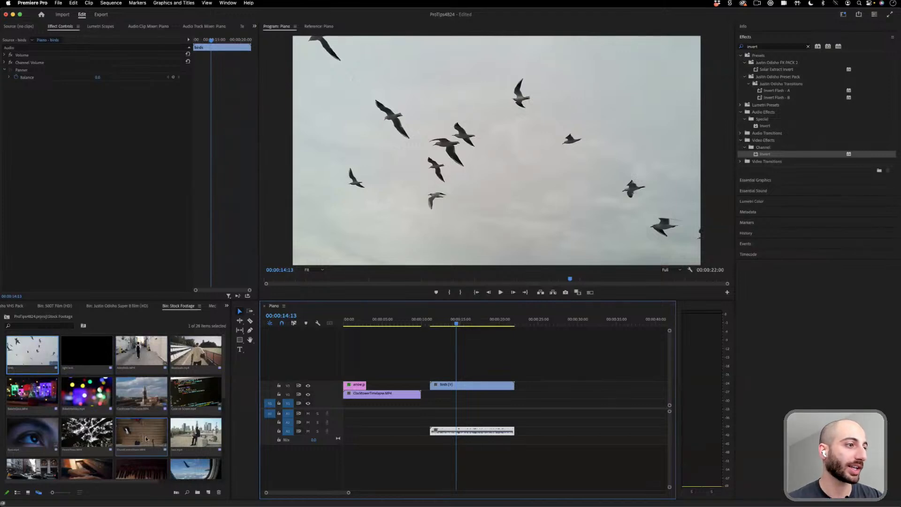
pyautogui.scroll(-1, 145, 413)
pyautogui.click(164, 463)
pyautogui.moveTo(164, 464); pyautogui.dragTo(441, 395)
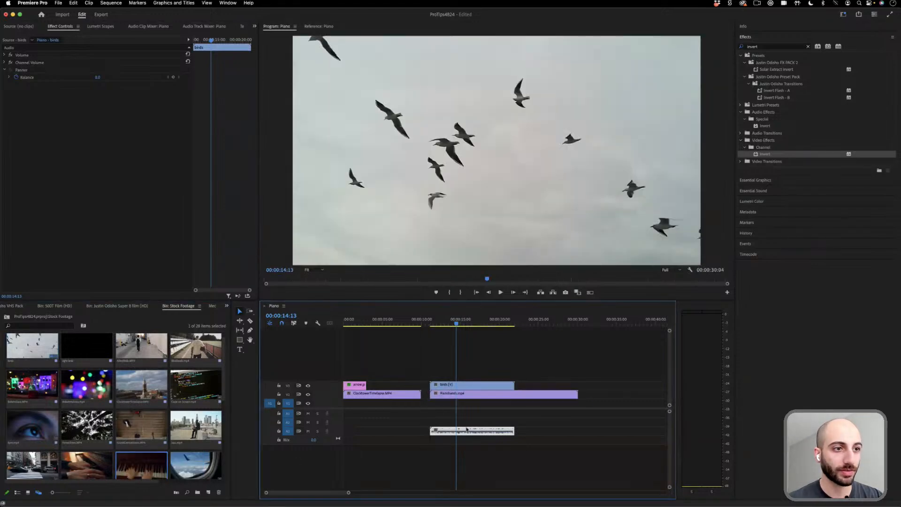
# - Try the Darken and Lighten blend modes on the birds clip over the piano footage
pyautogui.click(476, 385)
pyautogui.click(133, 139)
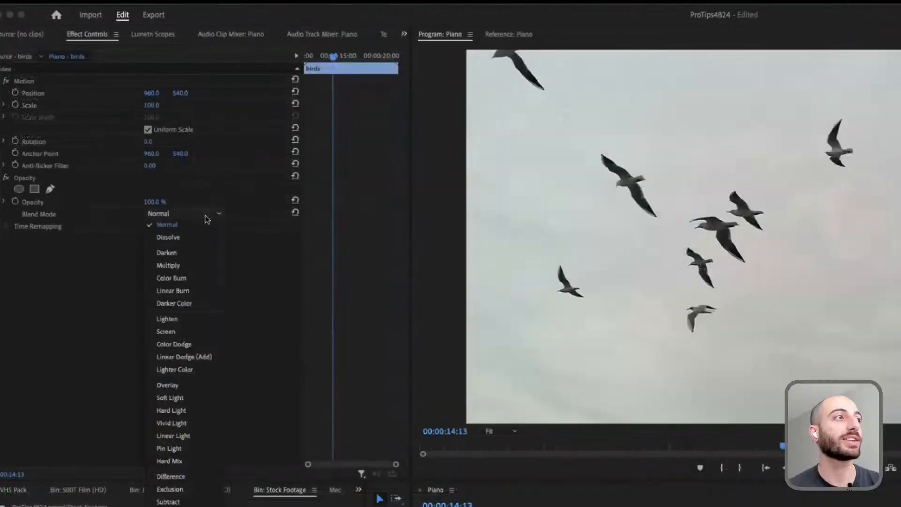
pyautogui.click(200, 254)
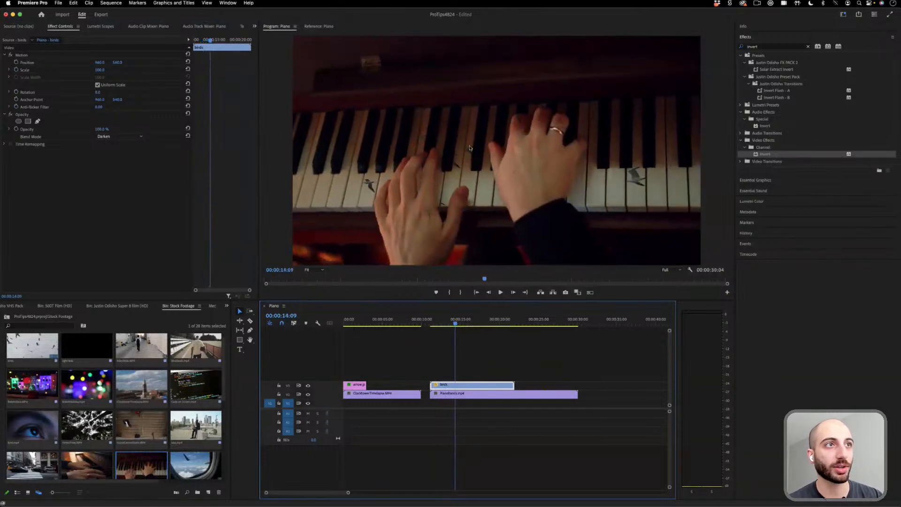
pyautogui.click(119, 136)
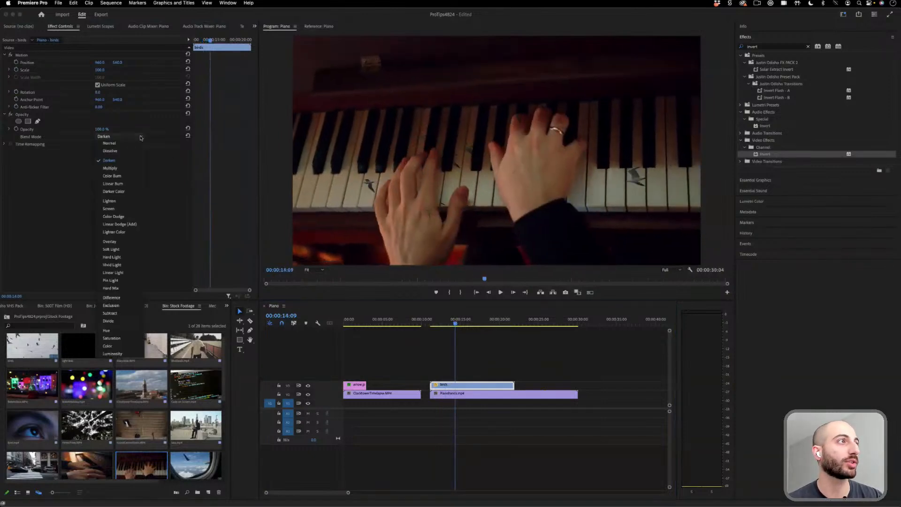
pyautogui.click(118, 201)
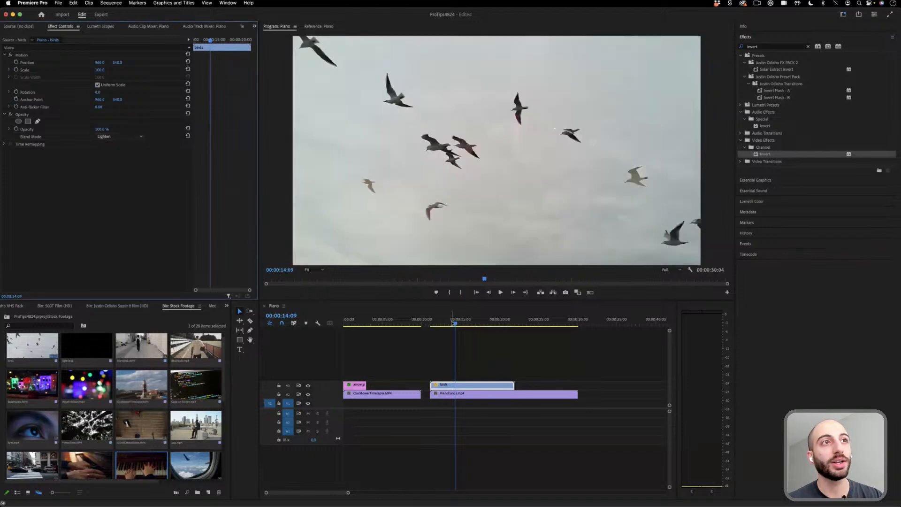
pyautogui.moveTo(455, 323); pyautogui.dragTo(455, 323)
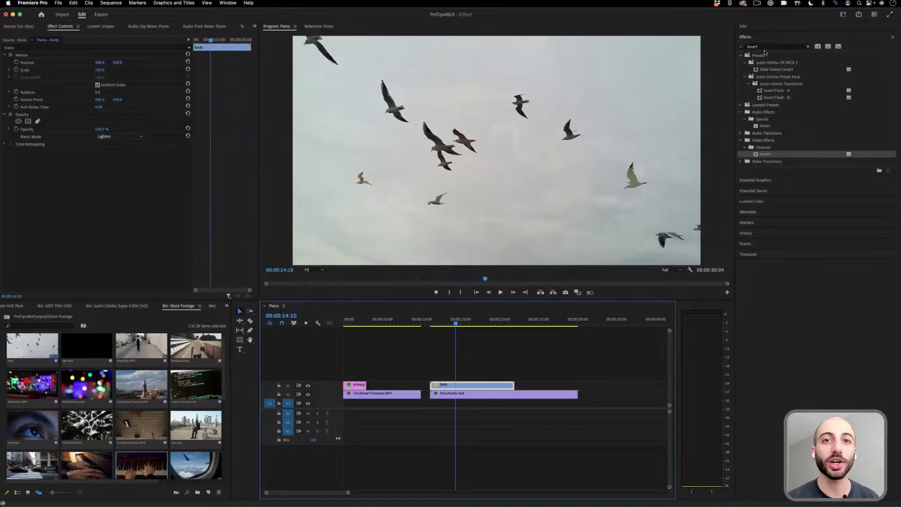
# - Set the birds clip's blend mode to Normal and shape a steep contrast S-curve in Lumetri's RGB Curves, leaving black birds on white
pyautogui.click(752, 202)
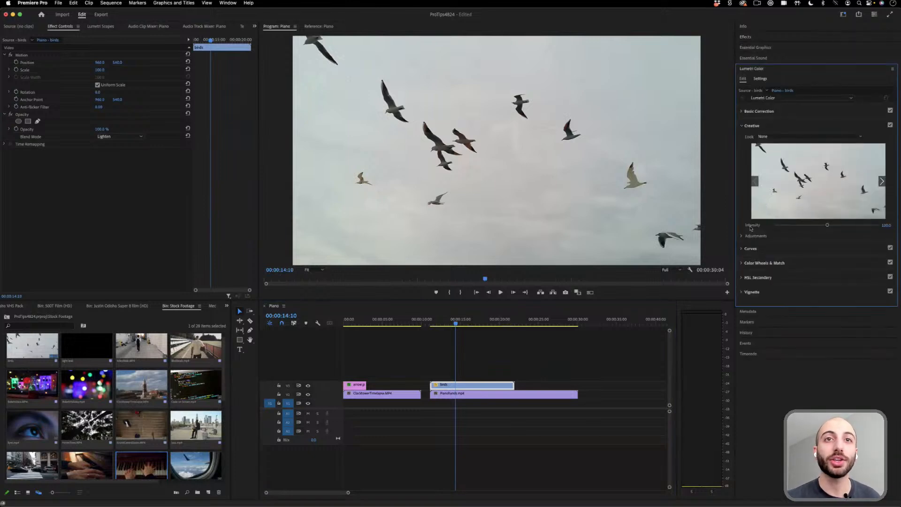
pyautogui.click(744, 249)
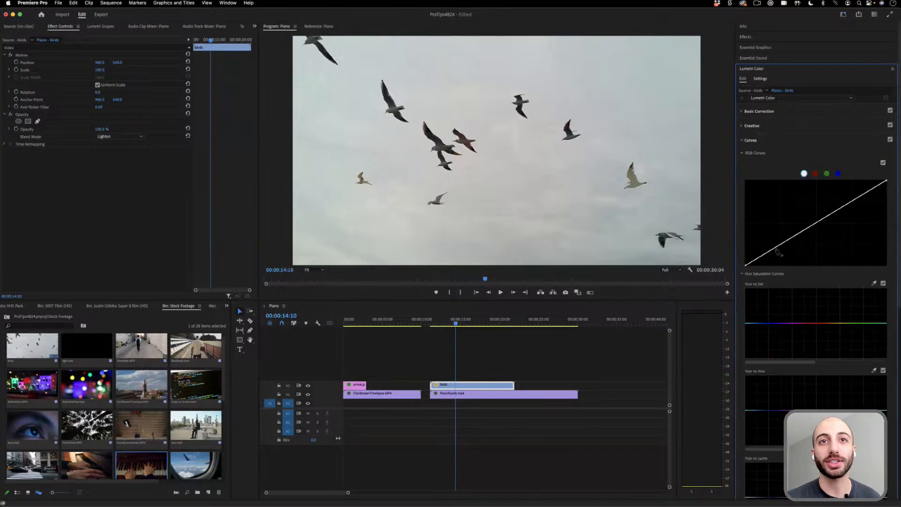
pyautogui.click(120, 136)
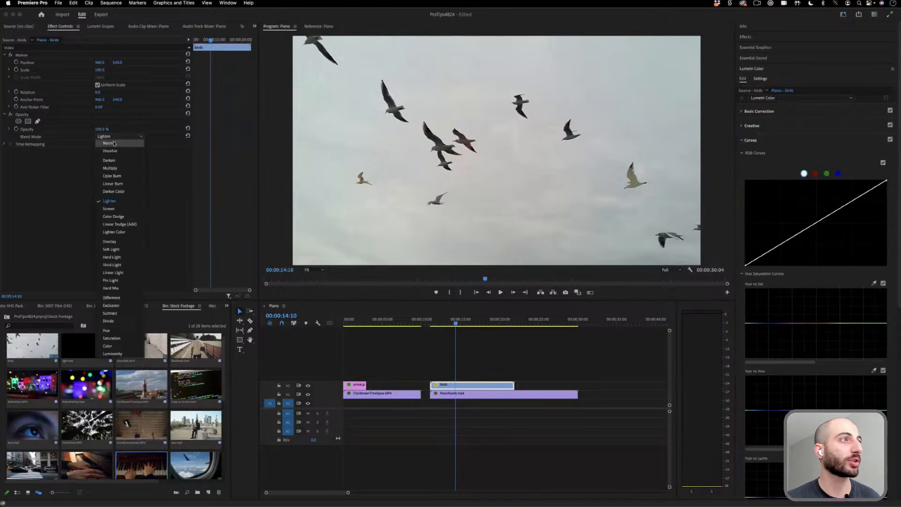
pyautogui.click(115, 141)
pyautogui.moveTo(781, 248); pyautogui.dragTo(828, 191)
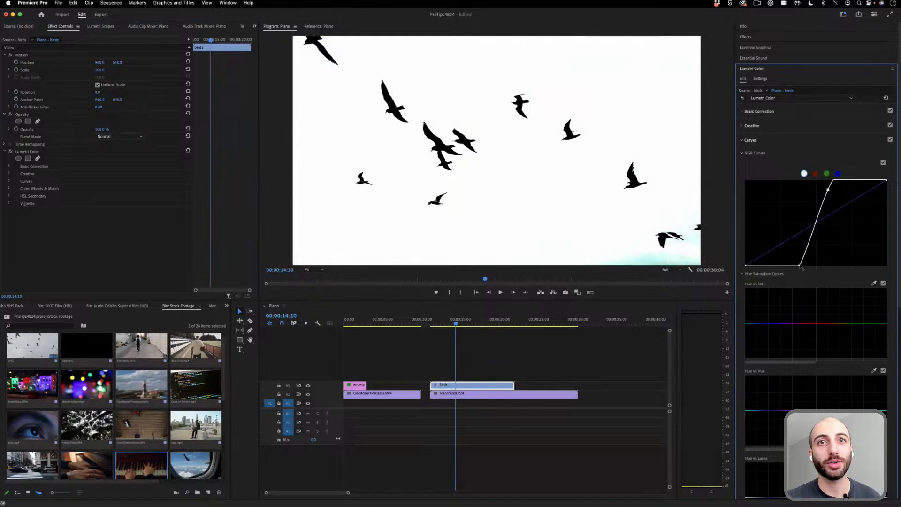
pyautogui.moveTo(801, 266); pyautogui.dragTo(809, 263)
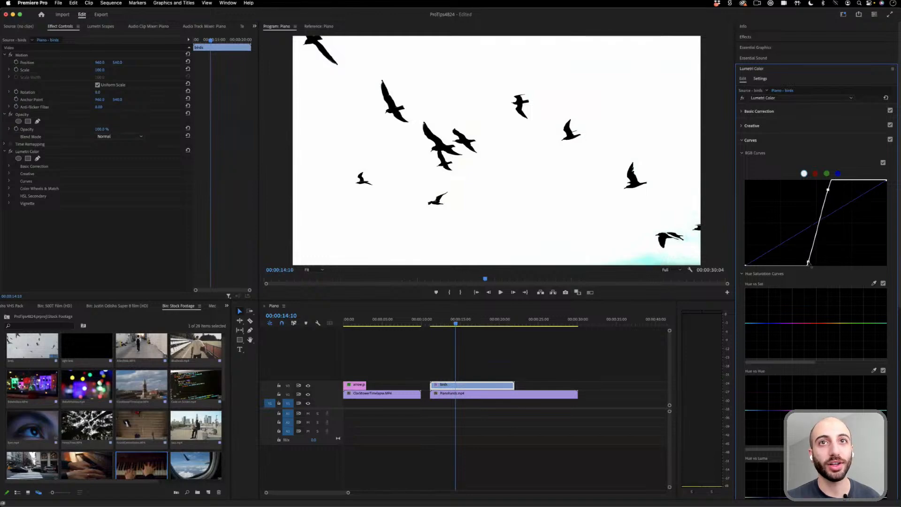
pyautogui.moveTo(830, 192); pyautogui.dragTo(826, 190)
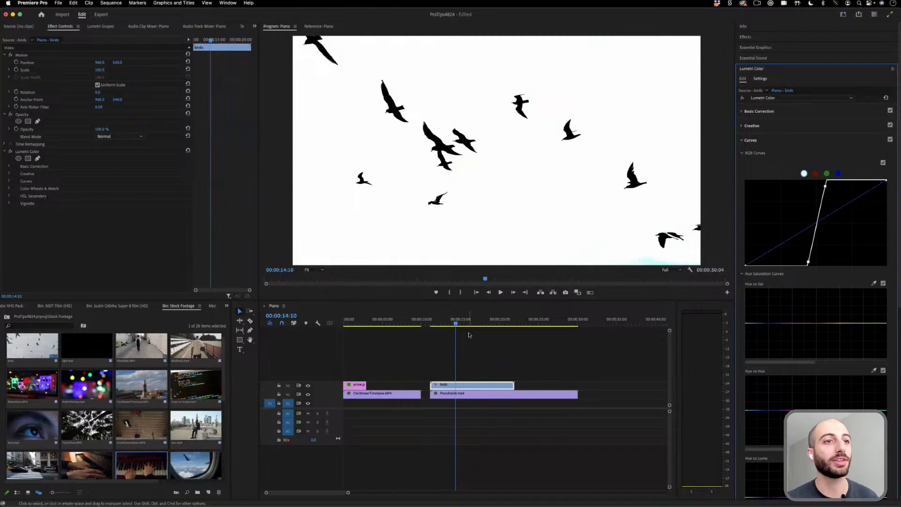
# - Scale the birds clip to about 114% and set its blend mode to Darken
pyautogui.moveTo(103, 72); pyautogui.dragTo(162, 87)
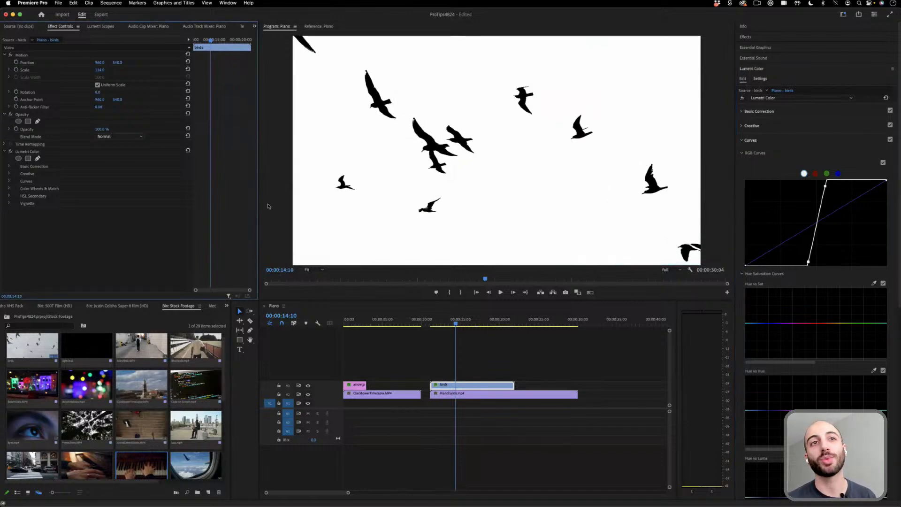
pyautogui.click(122, 136)
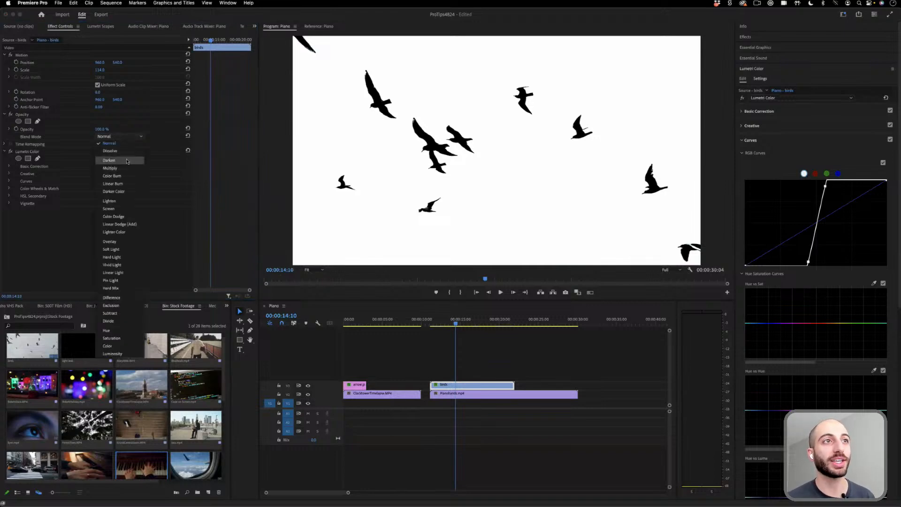
pyautogui.click(109, 160)
# - Scrub through and play back the black birds flying over the piano footage
pyautogui.click(439, 323)
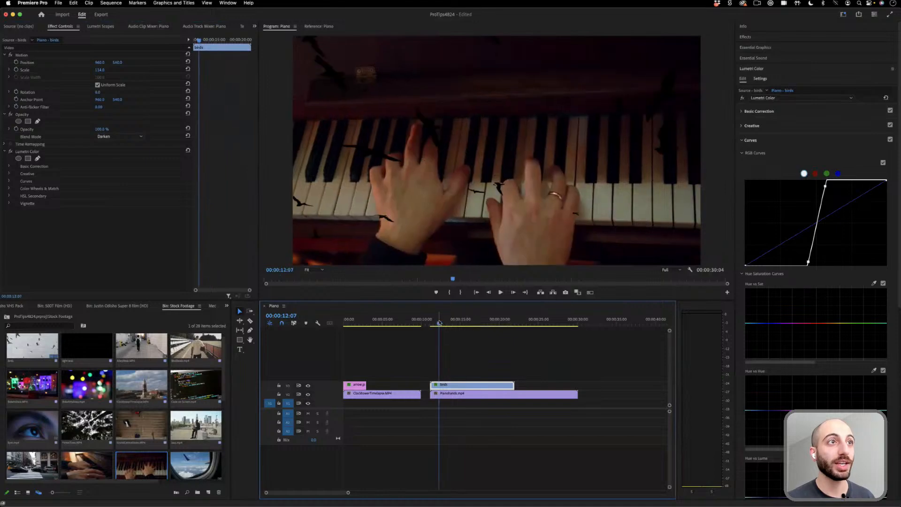
pyautogui.moveTo(439, 322); pyautogui.dragTo(454, 323)
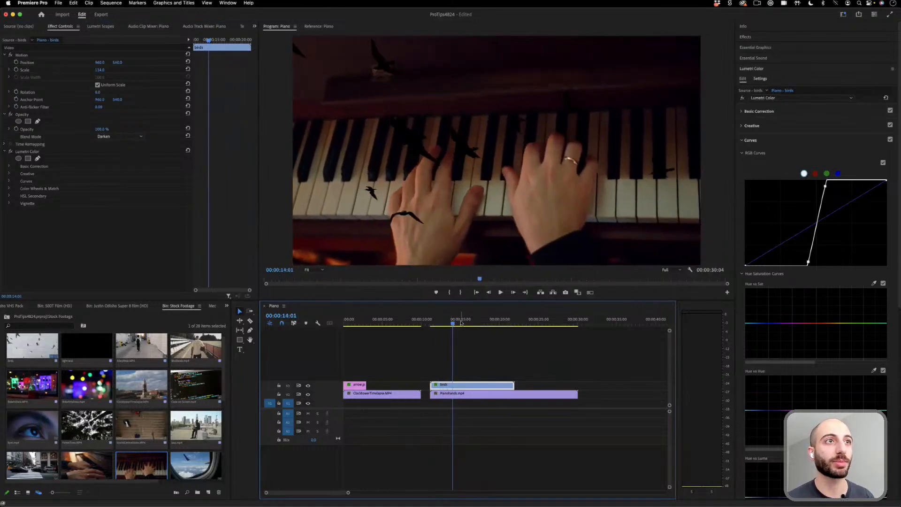
pyautogui.click(445, 323)
pyautogui.press('space')
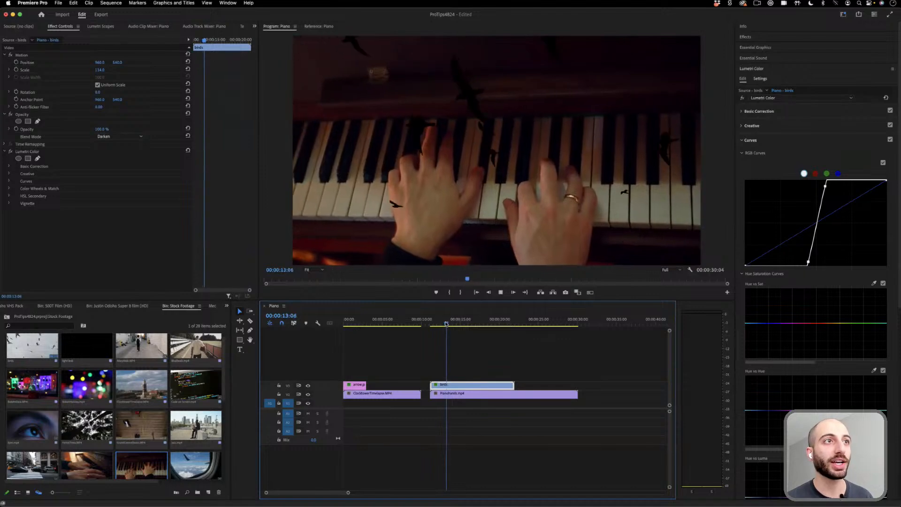
pyautogui.click(279, 27)
pyautogui.press('space')
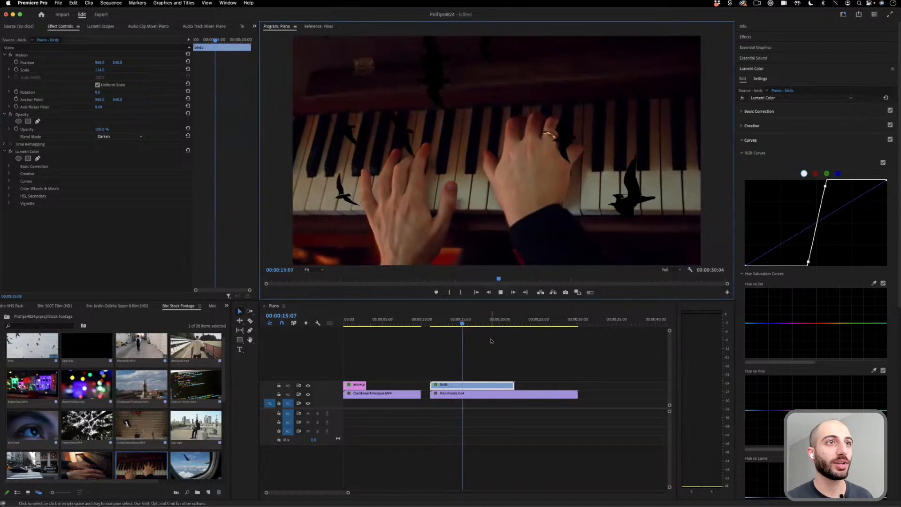
pyautogui.press('space')
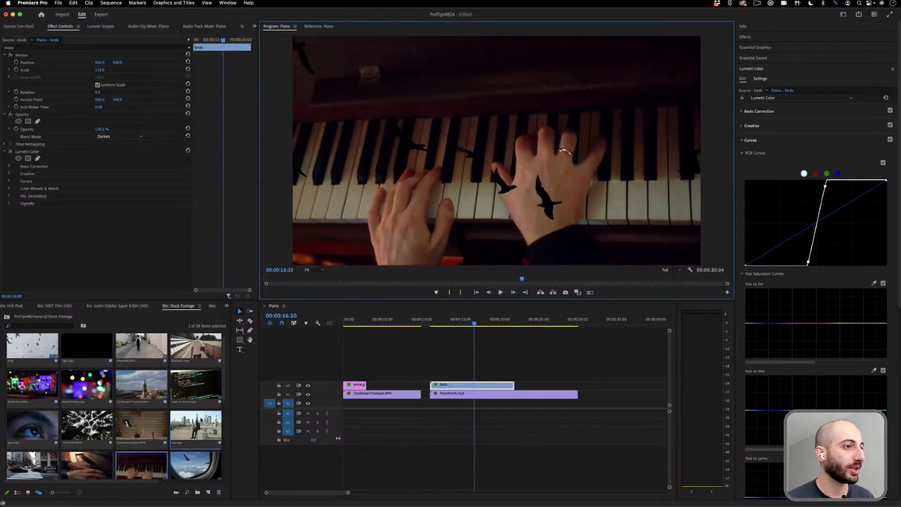
# - Replace the piano clip beneath the birds with the clip of the man on the phone and play back the composite
pyautogui.scroll(-5, 220, 410)
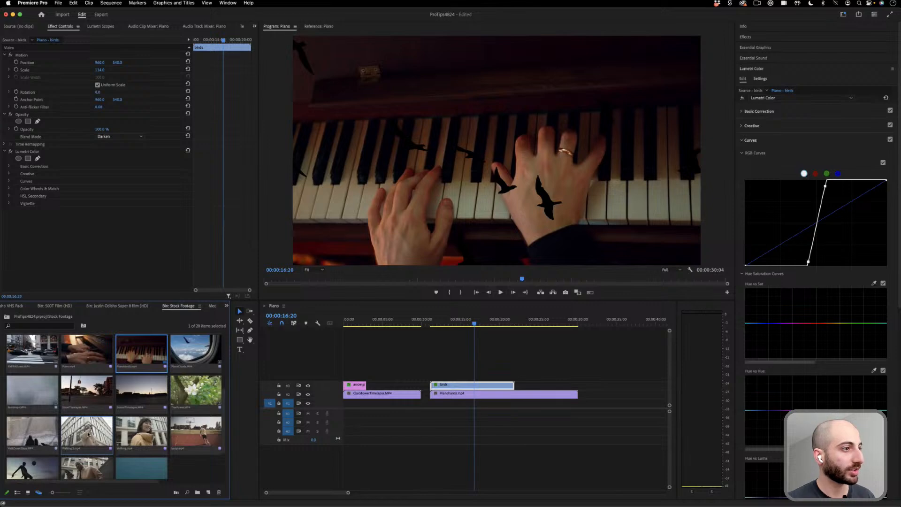
pyautogui.moveTo(87, 434); pyautogui.dragTo(480, 371)
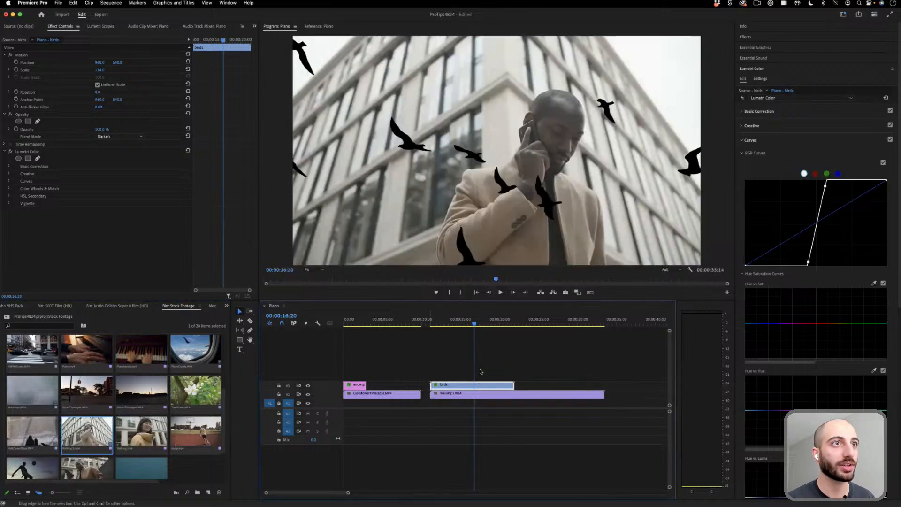
pyautogui.moveTo(474, 324); pyautogui.dragTo(440, 325)
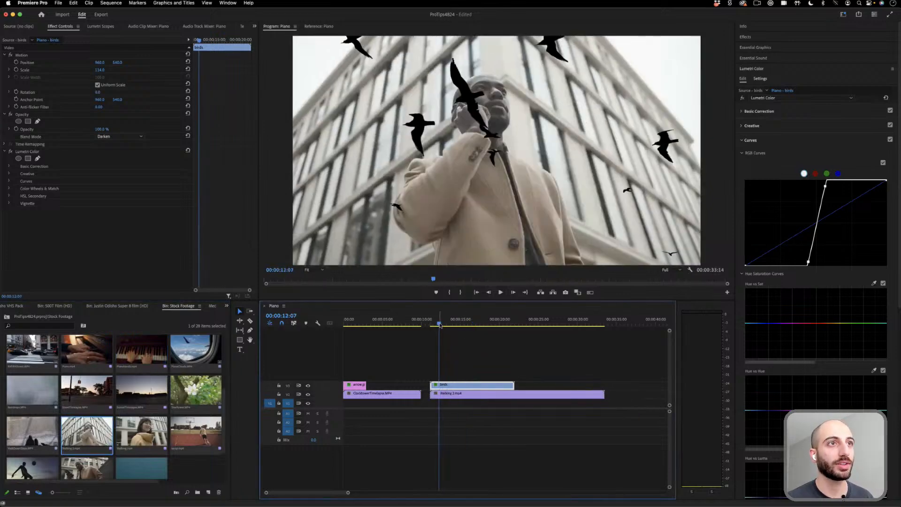
pyautogui.press('space')
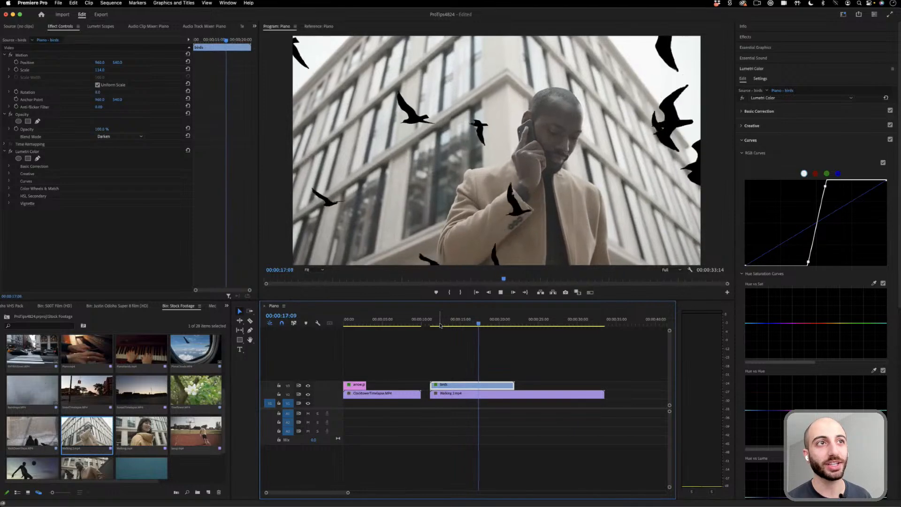
pyautogui.press('space')
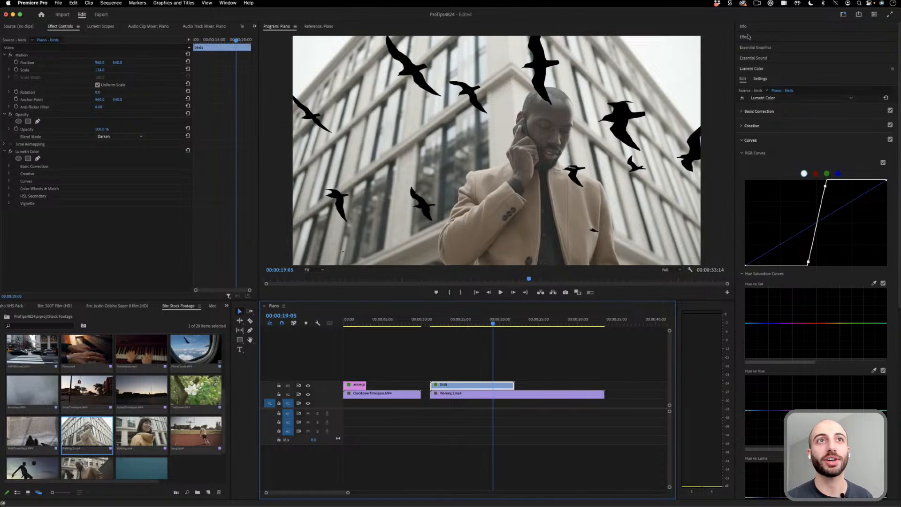
# - Set the birds clip's blend mode to Lighten and apply the Invert video effect to it
pyautogui.click(124, 137)
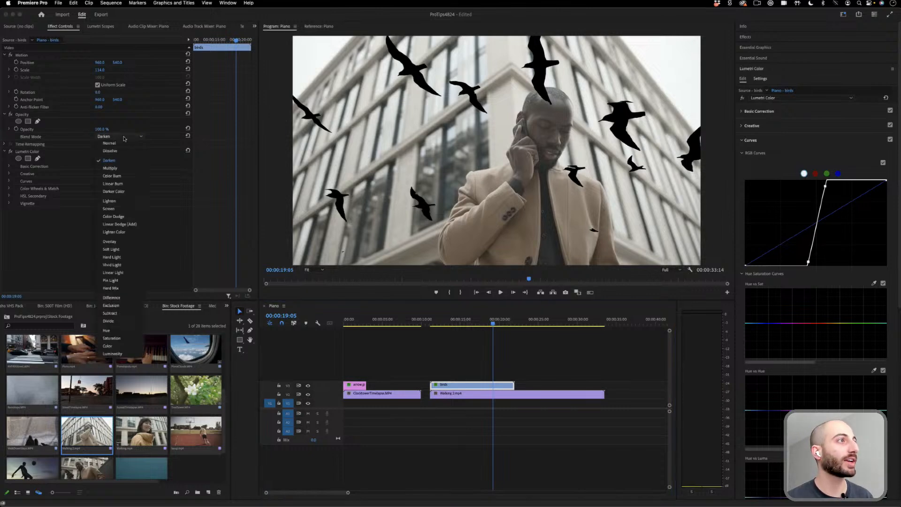
pyautogui.click(119, 204)
pyautogui.moveTo(444, 323); pyautogui.dragTo(456, 323)
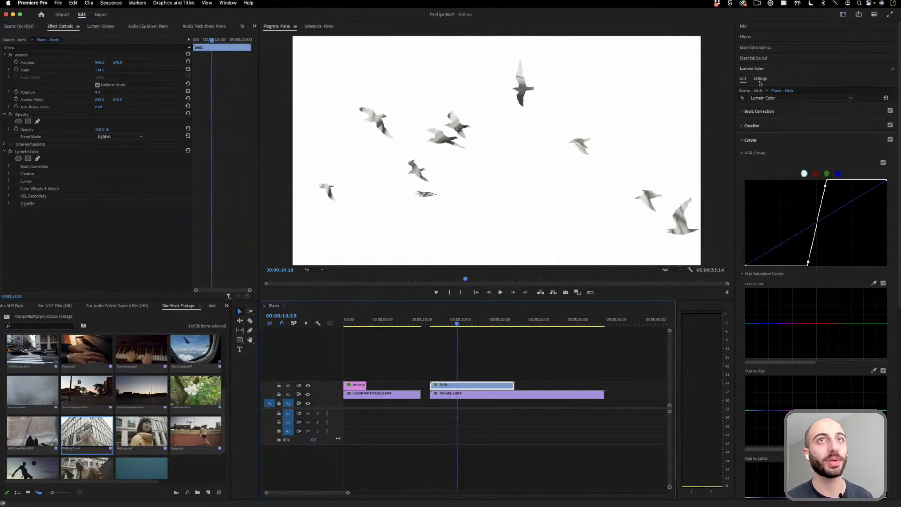
pyautogui.click(752, 38)
pyautogui.click(763, 47)
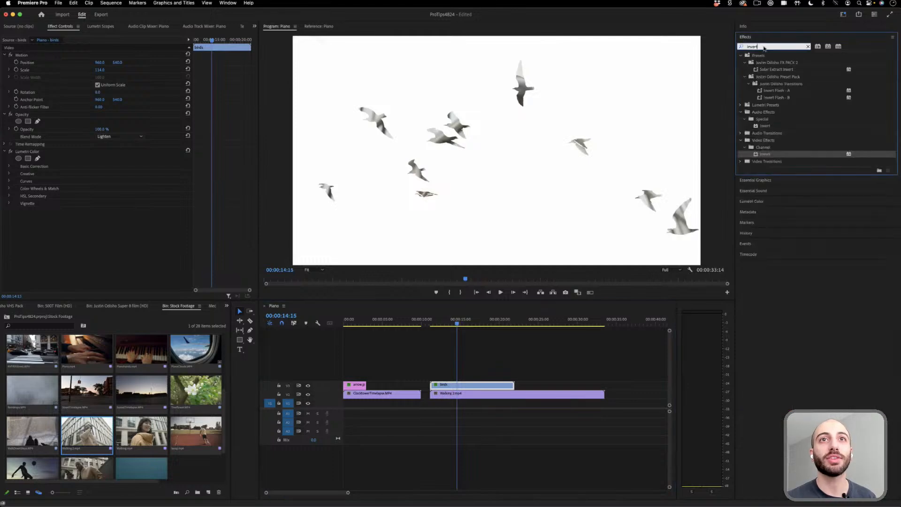
pyautogui.moveTo(771, 159); pyautogui.dragTo(482, 385)
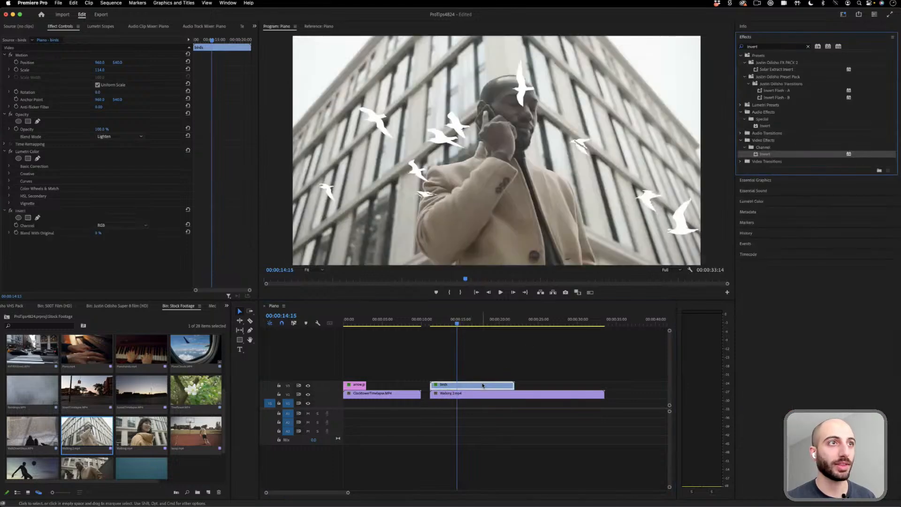
# - Play back the inverted white birds over the man on the phone from near the start of the birds clip
pyautogui.click(434, 322)
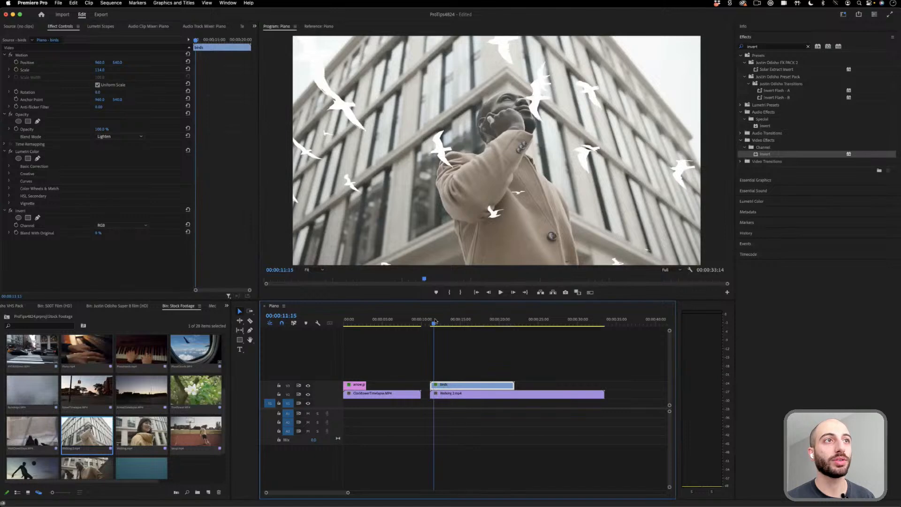
pyautogui.press('space')
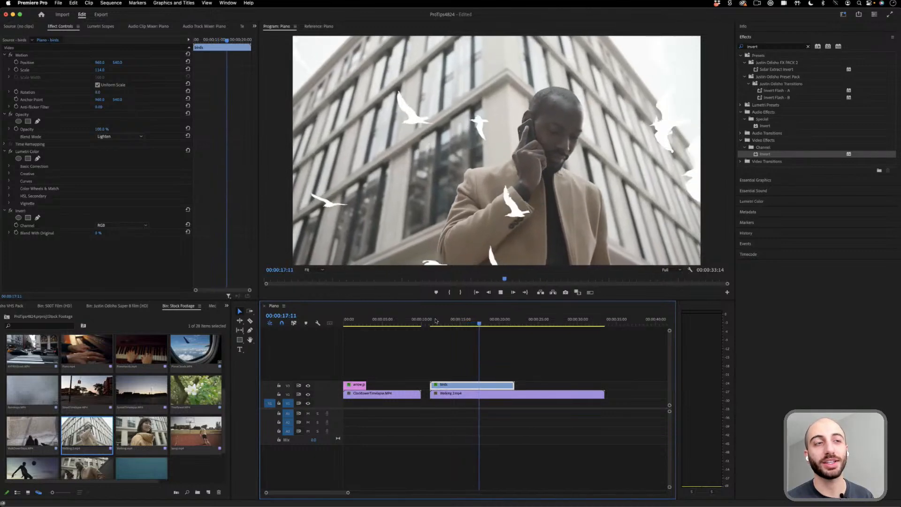
pyautogui.press('space')
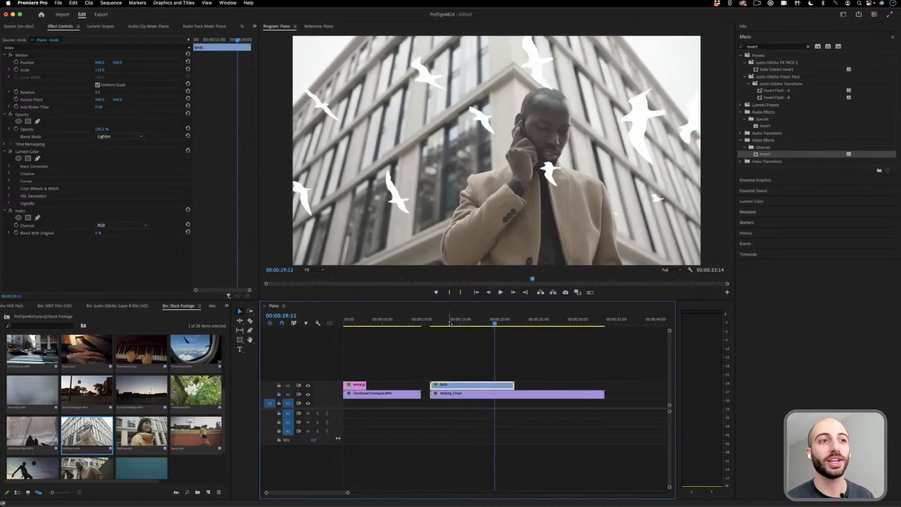
pyautogui.moveTo(449, 323); pyautogui.dragTo(435, 323)
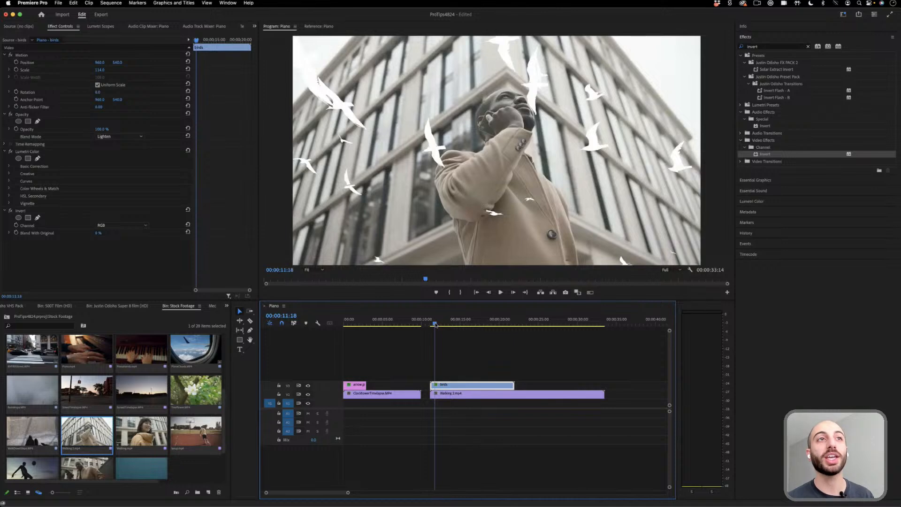
pyautogui.press('space')
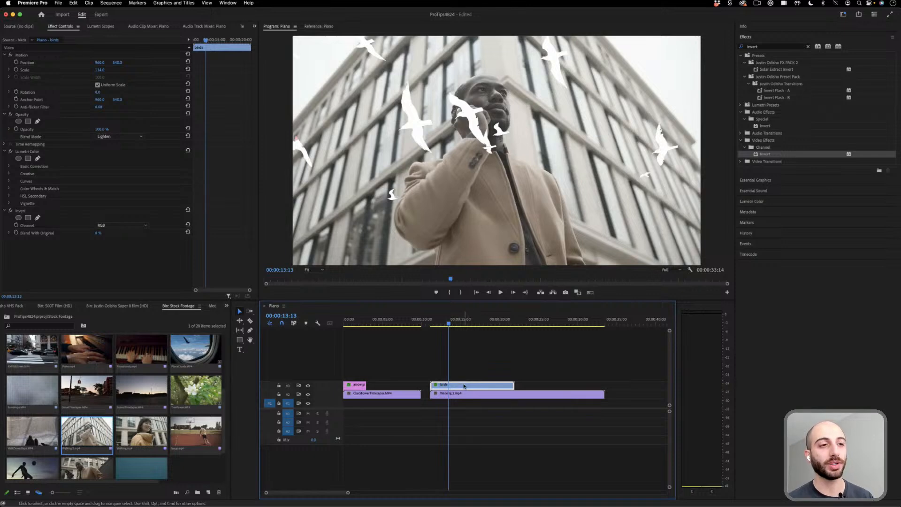
# - Move the clip of the man on the phone to the track above the birds and set the birds clip's blend mode to Normal
pyautogui.click(468, 395)
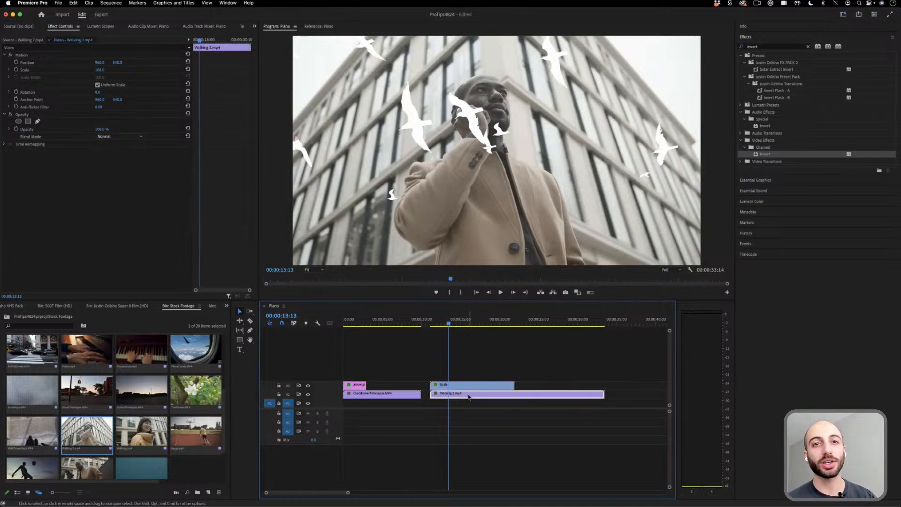
pyautogui.moveTo(469, 397); pyautogui.dragTo(476, 380)
pyautogui.click(469, 385)
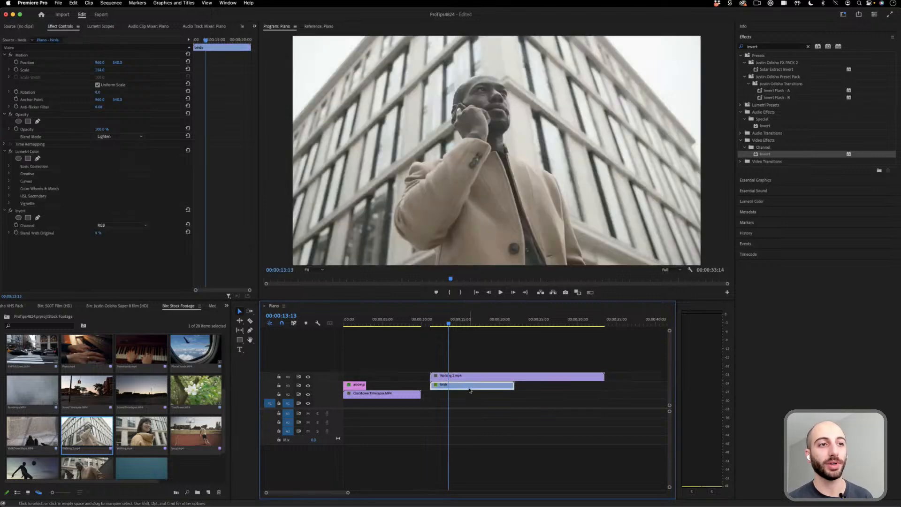
pyautogui.click(133, 137)
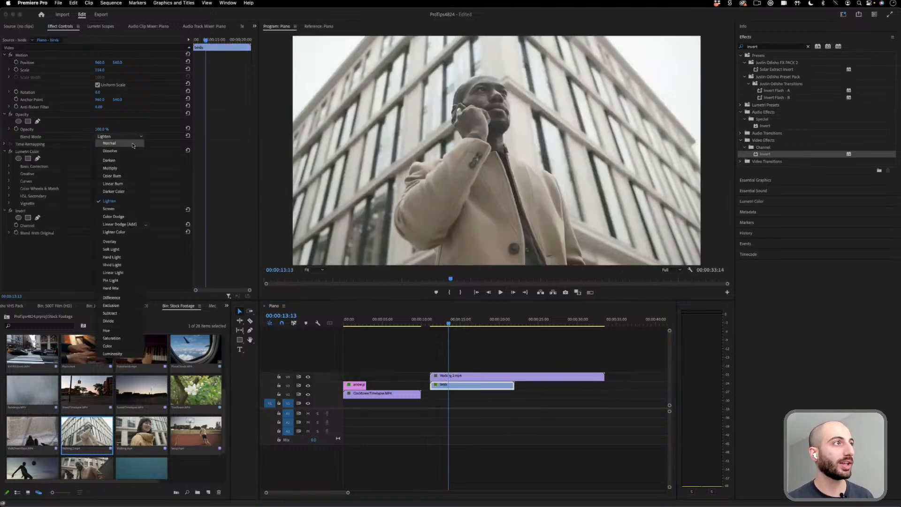
pyautogui.click(134, 144)
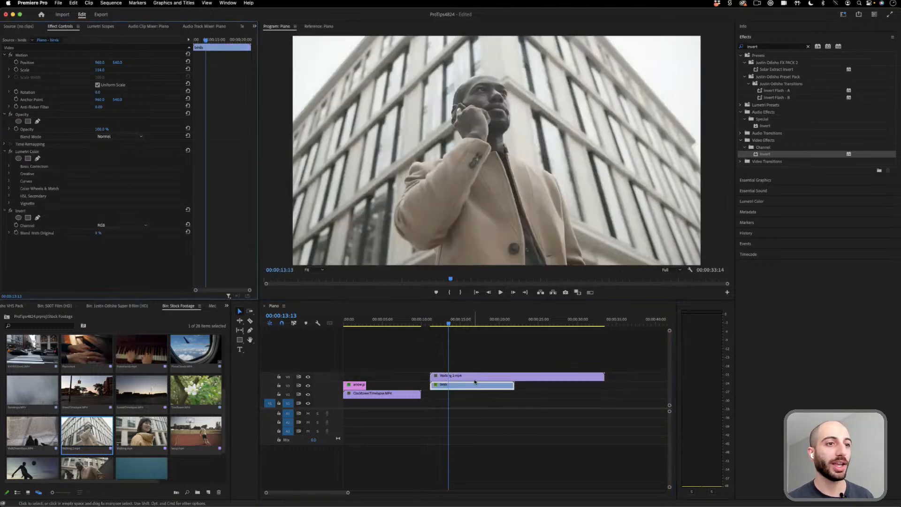
# - Briefly hide the top track, try Multiply on the clip of the man on the phone, and settle on the Screen blend mode
pyautogui.click(308, 377)
pyautogui.click(307, 378)
pyautogui.click(477, 378)
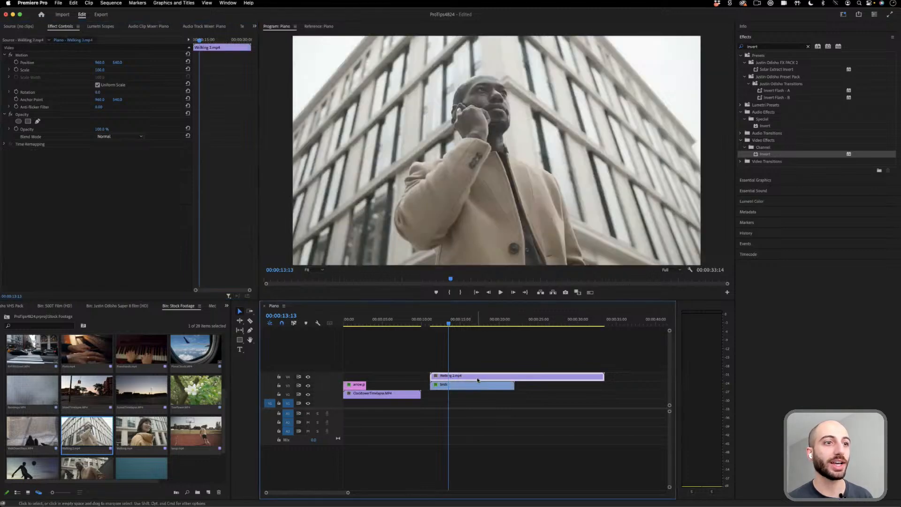
pyautogui.click(130, 136)
pyautogui.click(126, 171)
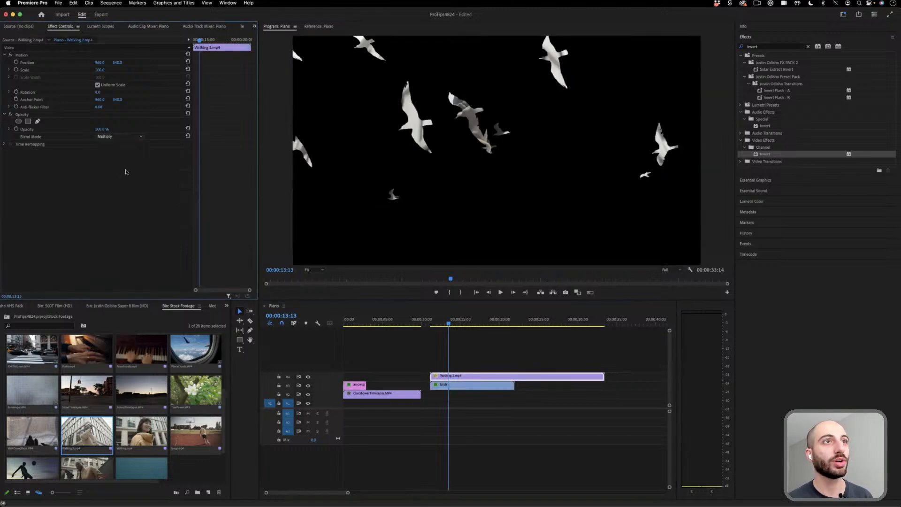
pyautogui.click(129, 136)
pyautogui.click(124, 210)
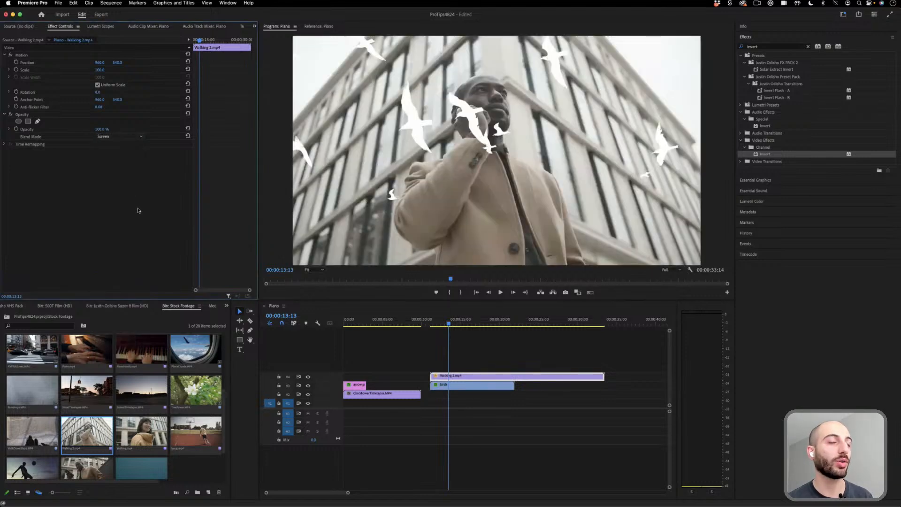
# - Play back the white birds composite from near the start of the birds clip
pyautogui.click(434, 323)
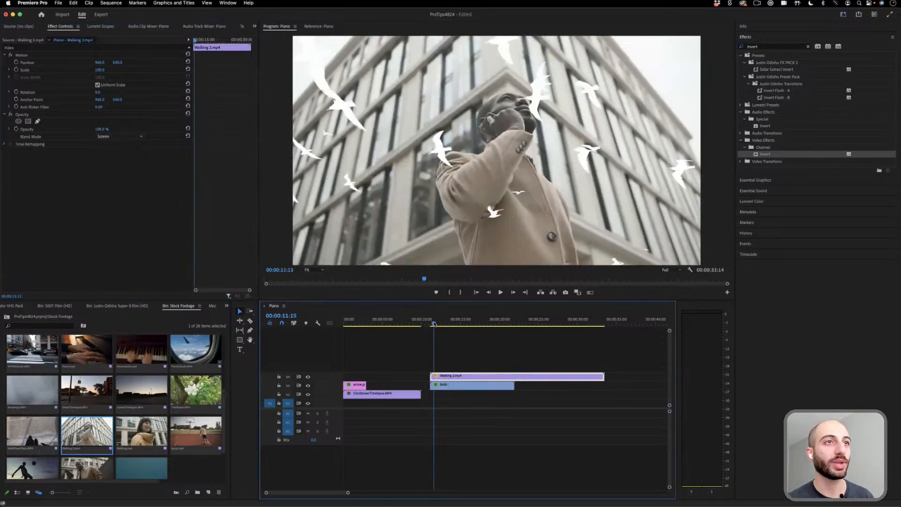
pyautogui.press('space')
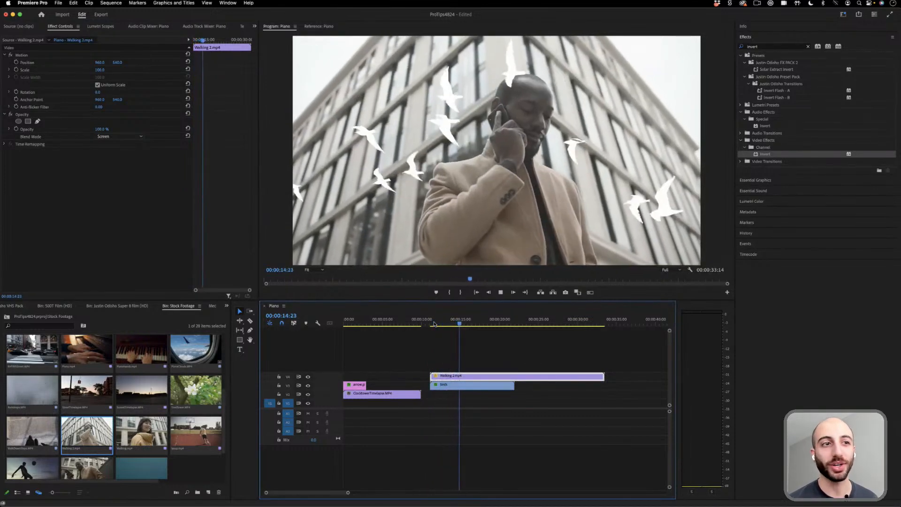
pyautogui.press('space')
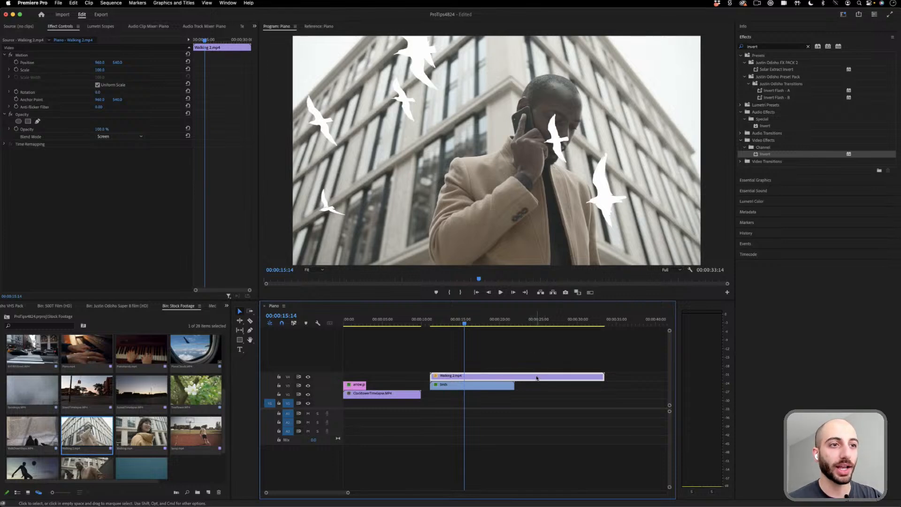
# - Delete all the clips from the Piano sequence, including the birds, arrow, timelapse and man on the phone clips
pyautogui.press('Delete')
pyautogui.moveTo(370, 364); pyautogui.dragTo(399, 394)
pyautogui.press('Delete')
pyautogui.click(459, 389)
pyautogui.press('Delete')
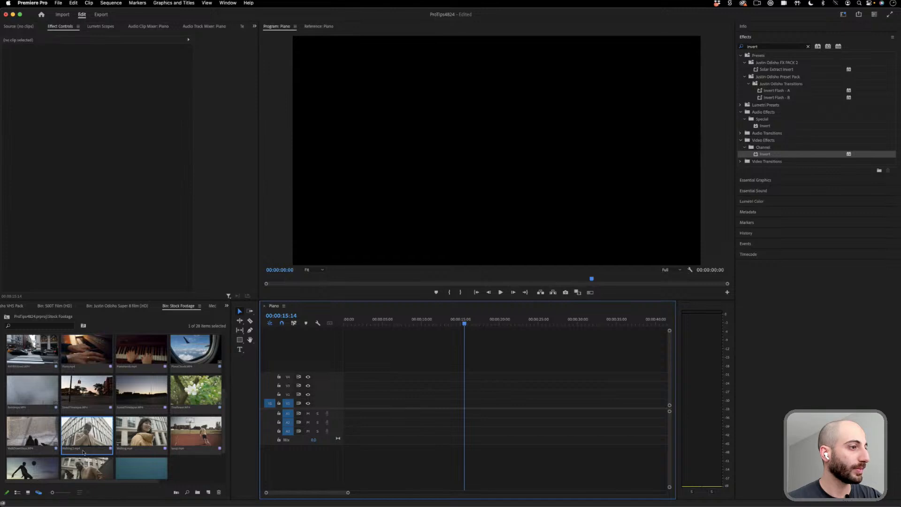
# - Place Walking.mp4 and the clip of the man on the phone back to back in the sequence and play across the cut
pyautogui.moveTo(141, 431); pyautogui.dragTo(366, 394)
pyautogui.moveTo(91, 452); pyautogui.dragTo(406, 396)
pyautogui.click(392, 323)
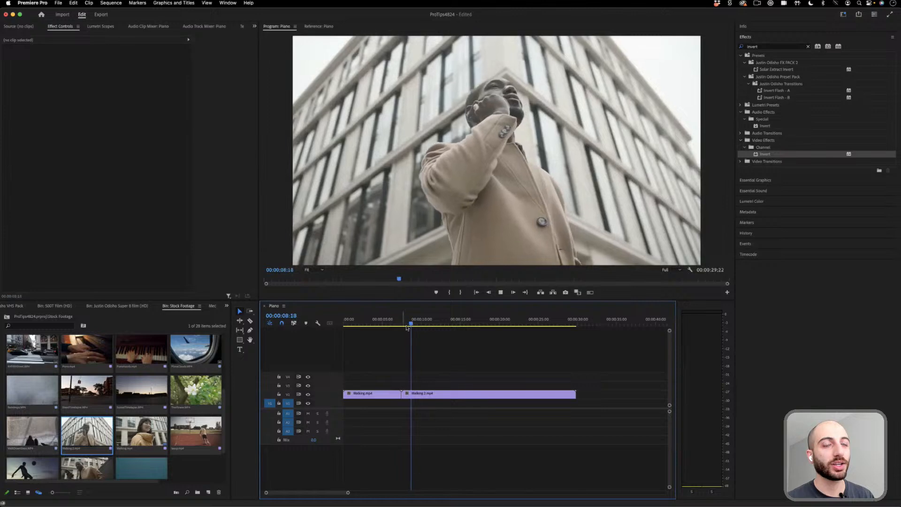
pyautogui.press('space')
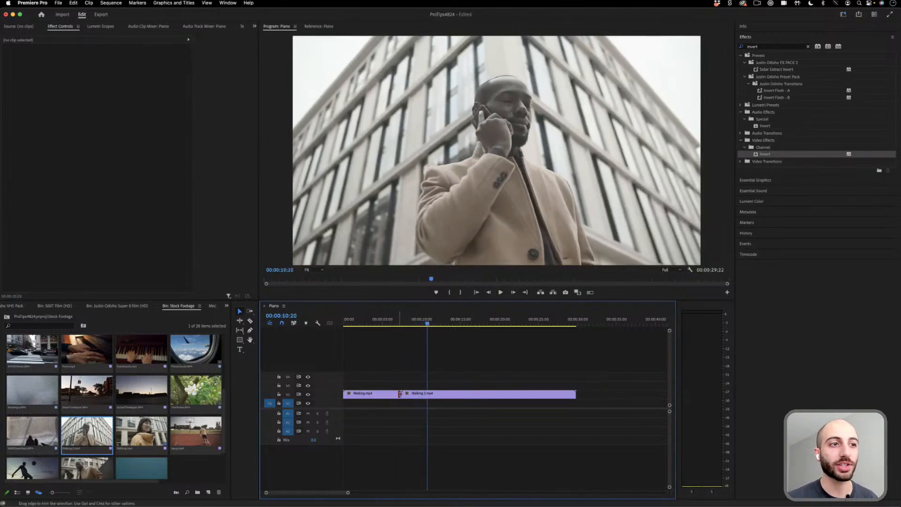
# - Apply the default transition at the cut between the two walking clips and play it back
pyautogui.rightClick(401, 396)
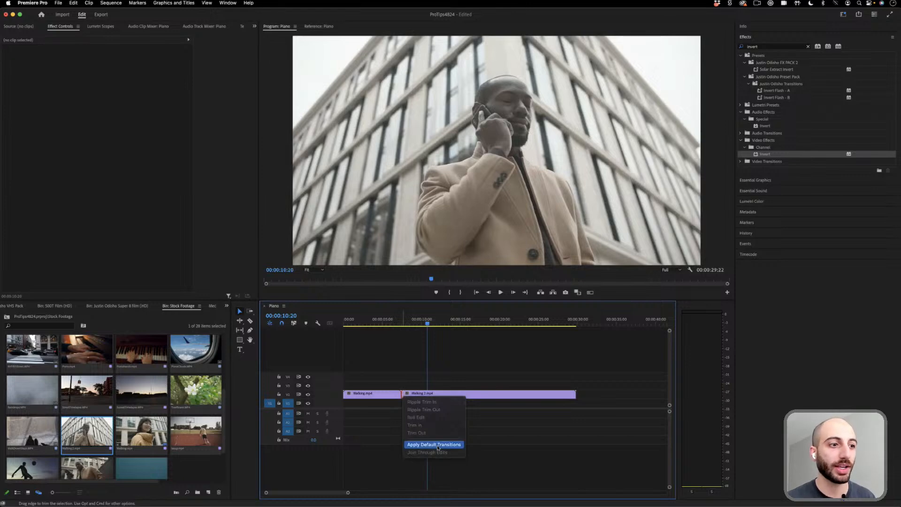
pyautogui.click(437, 447)
pyautogui.click(497, 270)
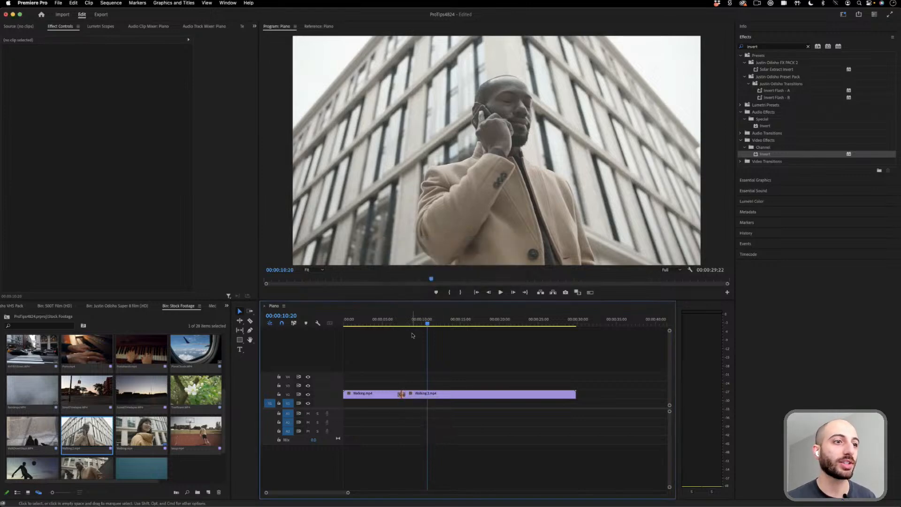
pyautogui.moveTo(401, 324); pyautogui.dragTo(398, 325)
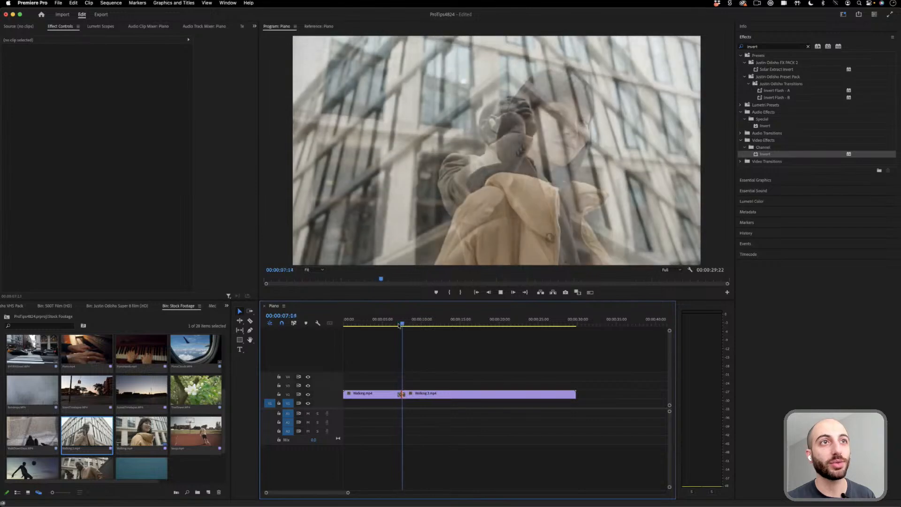
pyautogui.press('space')
# - Trim the walking clips around their cut so they meet at about five seconds, and apply the default transition there
pyautogui.moveTo(403, 393)
pyautogui.mouseDown()
pyautogui.moveTo(430, 388)
pyautogui.moveTo(446, 396)
pyautogui.moveTo(386, 393)
pyautogui.mouseUp()
pyautogui.rightClick(386, 393)
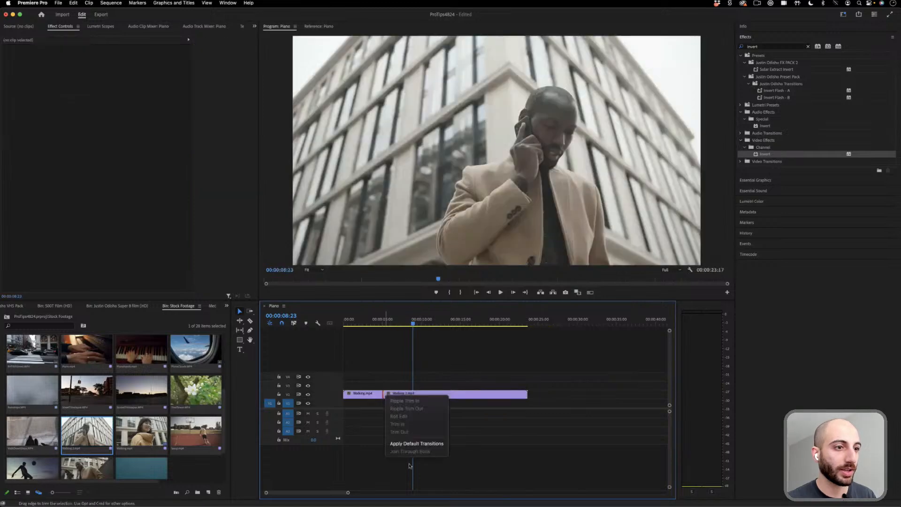
pyautogui.click(410, 444)
# - Play back and scrub through the transition between the two walking clips
pyautogui.click(375, 322)
pyautogui.press('space')
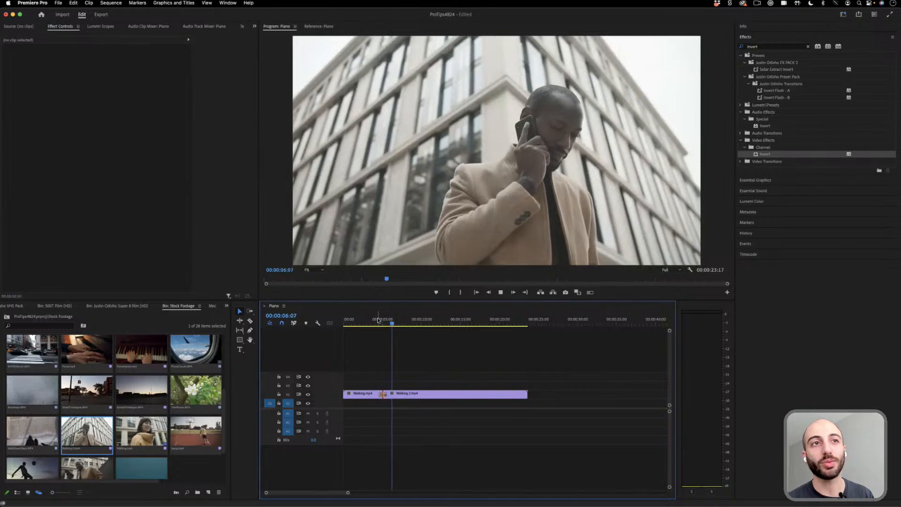
pyautogui.press('space')
pyautogui.click(384, 321)
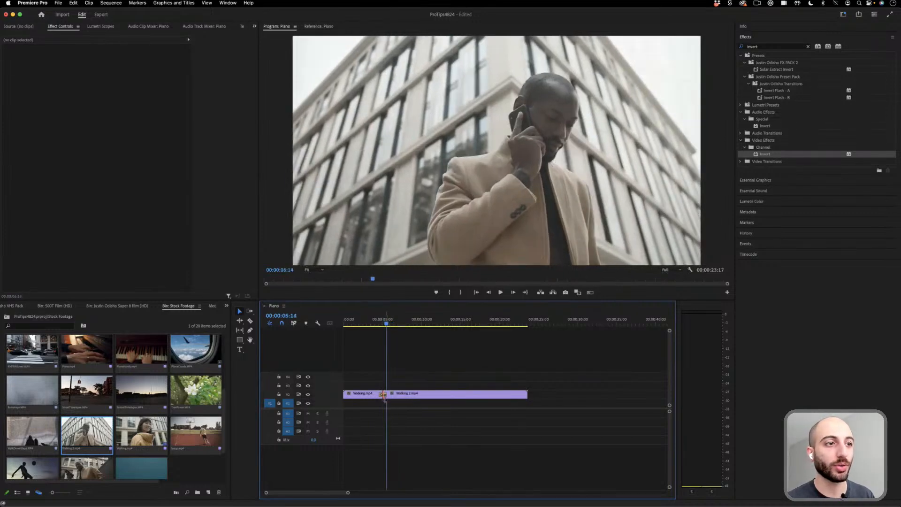
pyautogui.click(383, 322)
pyautogui.moveTo(383, 322); pyautogui.dragTo(372, 323)
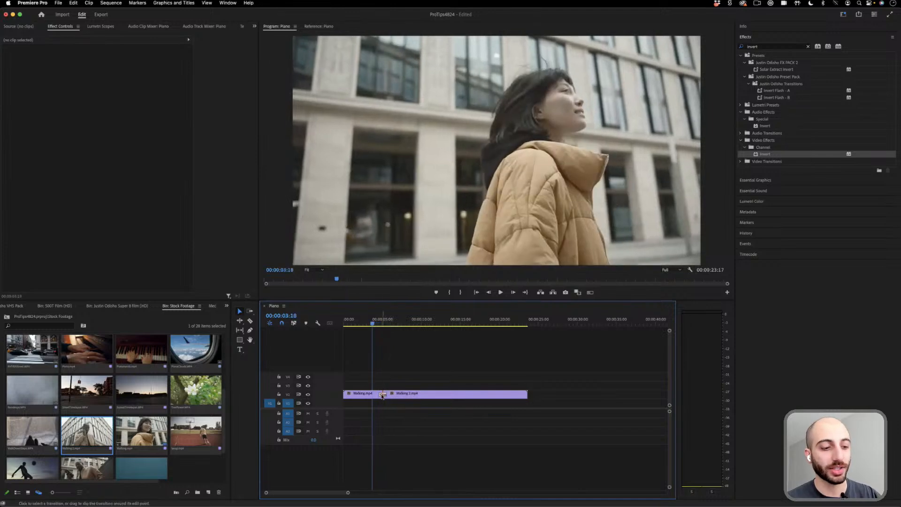
# - Delete the transition at the cut between the two walking clips
pyautogui.click(382, 396)
pyautogui.press('Delete')
pyautogui.click(436, 321)
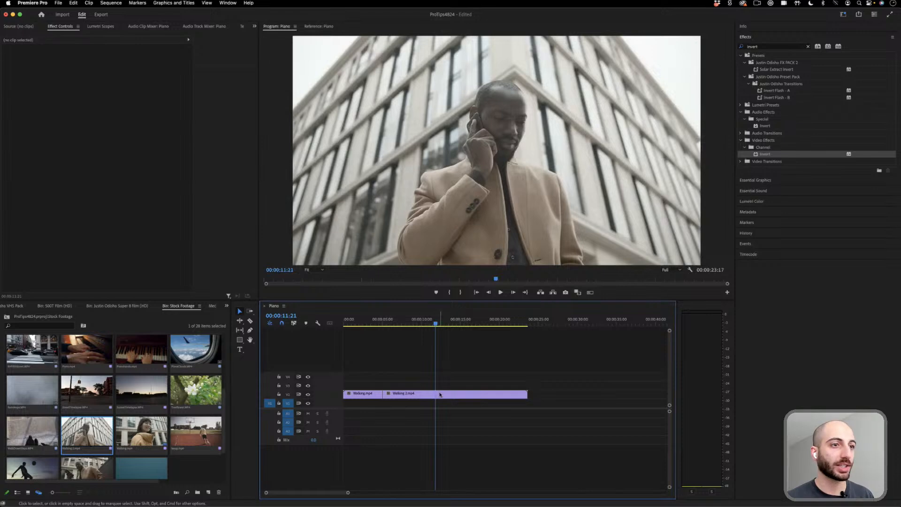
# - Duplicate Walking.mp4 onto the track above and reduce the copy to a short piece straddling the cut
pyautogui.moveTo(354, 394); pyautogui.dragTo(366, 386)
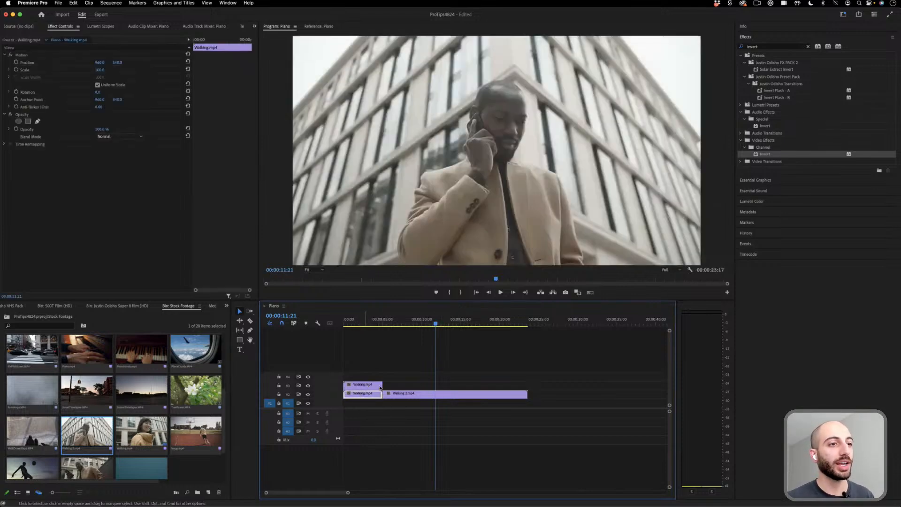
pyautogui.moveTo(347, 493); pyautogui.dragTo(331, 495)
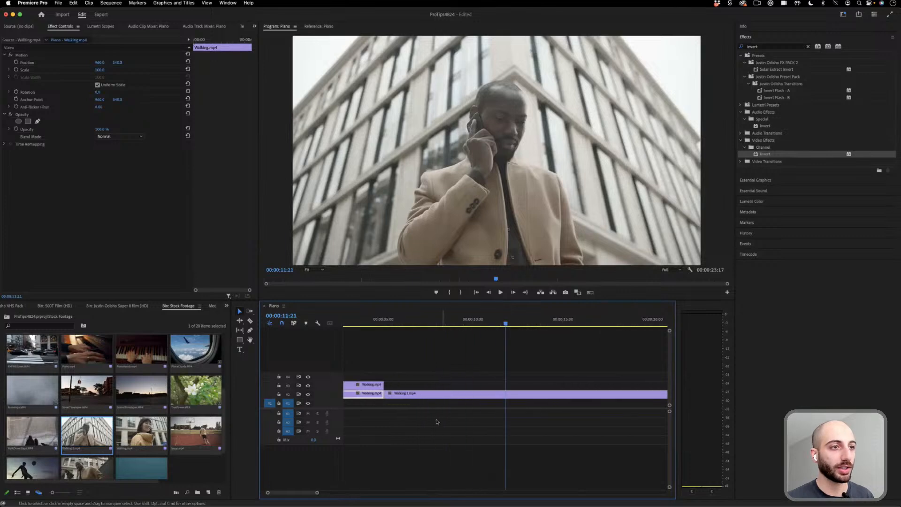
pyautogui.hscroll(-3, 436, 422)
pyautogui.moveTo(413, 385); pyautogui.dragTo(435, 385)
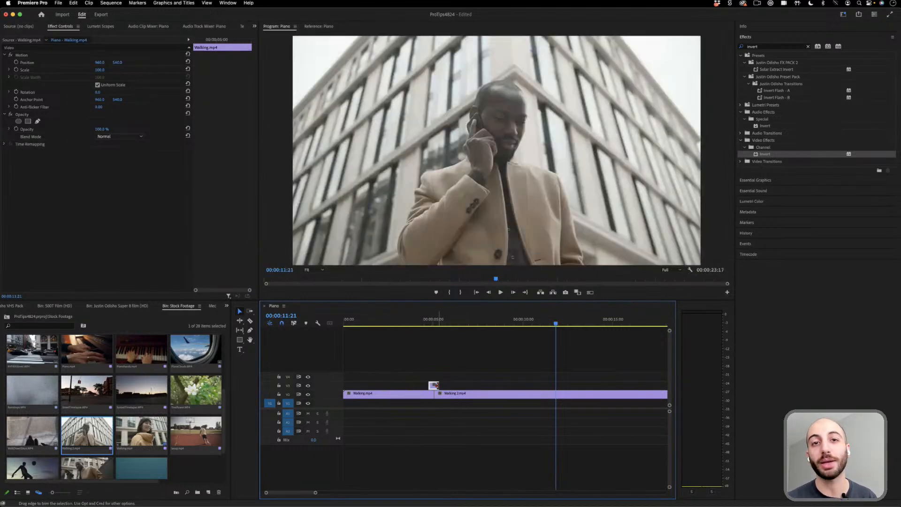
# - Lower the opacity of the short overlay clip above the cut to about 63% and play back the transition
pyautogui.click(435, 323)
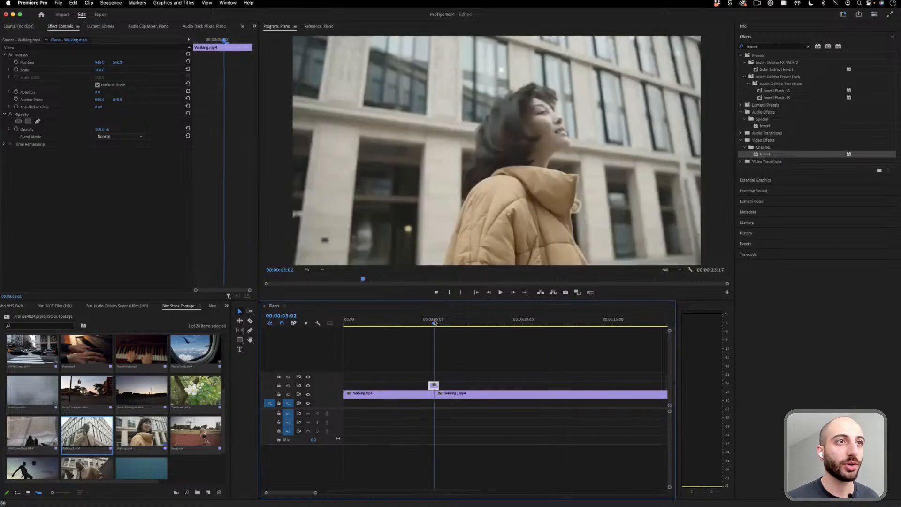
pyautogui.moveTo(428, 323); pyautogui.dragTo(432, 321)
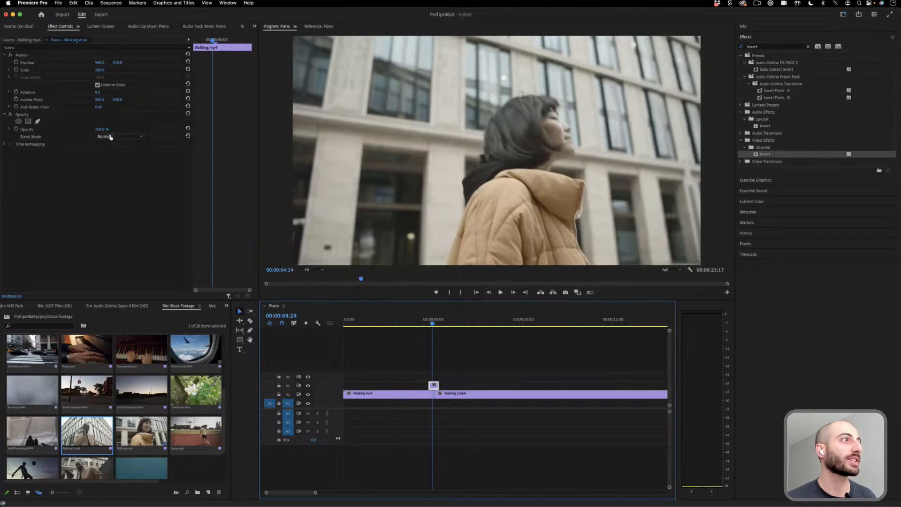
pyautogui.moveTo(101, 130); pyautogui.dragTo(84, 130)
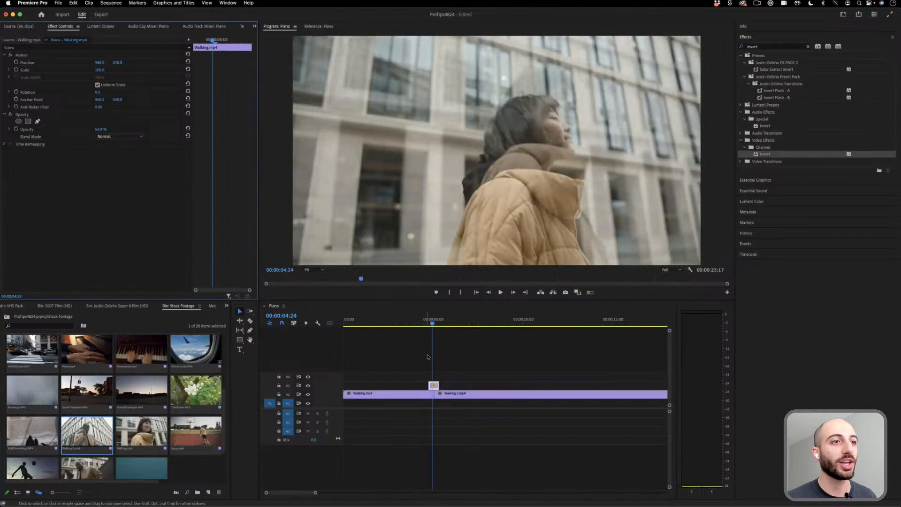
pyautogui.click(417, 323)
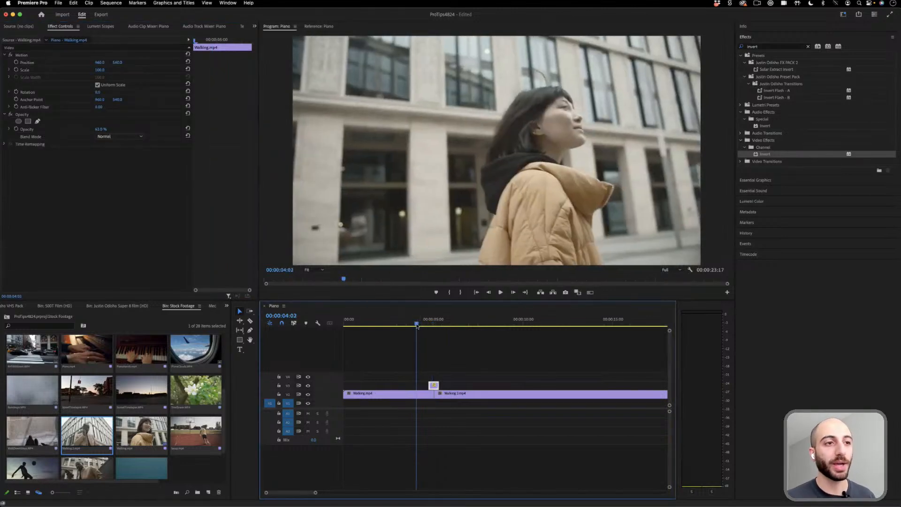
pyautogui.moveTo(417, 325); pyautogui.dragTo(397, 322)
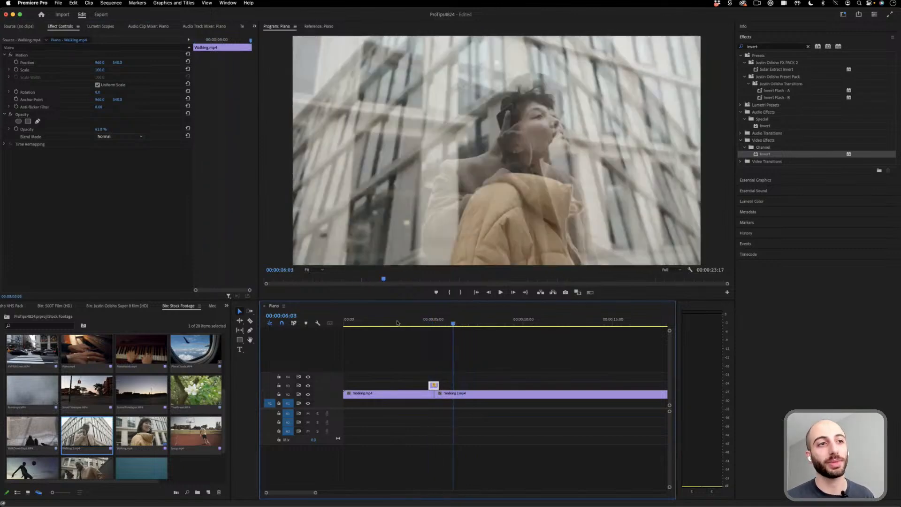
pyautogui.click(397, 322)
pyautogui.press('space')
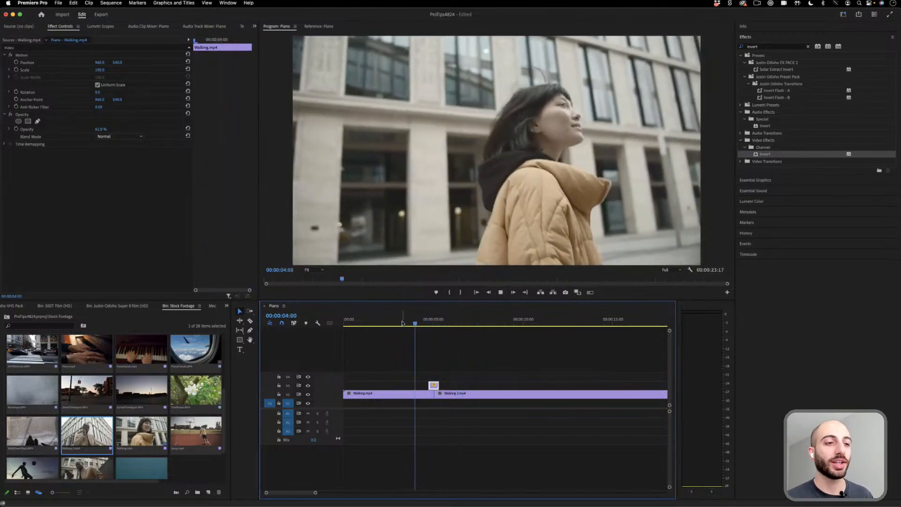
pyautogui.press('space')
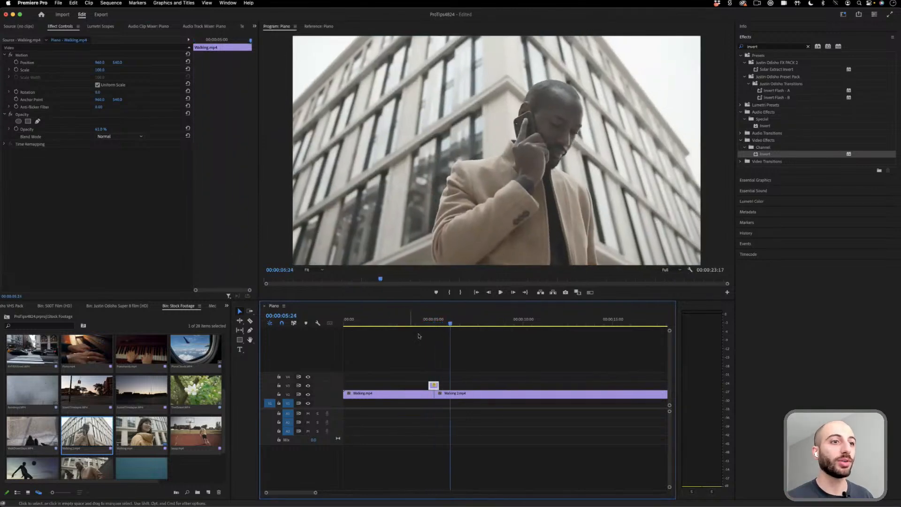
# - Set the short overlay clip's blend mode to Difference and its opacity to 100%
pyautogui.click(431, 324)
pyautogui.click(126, 136)
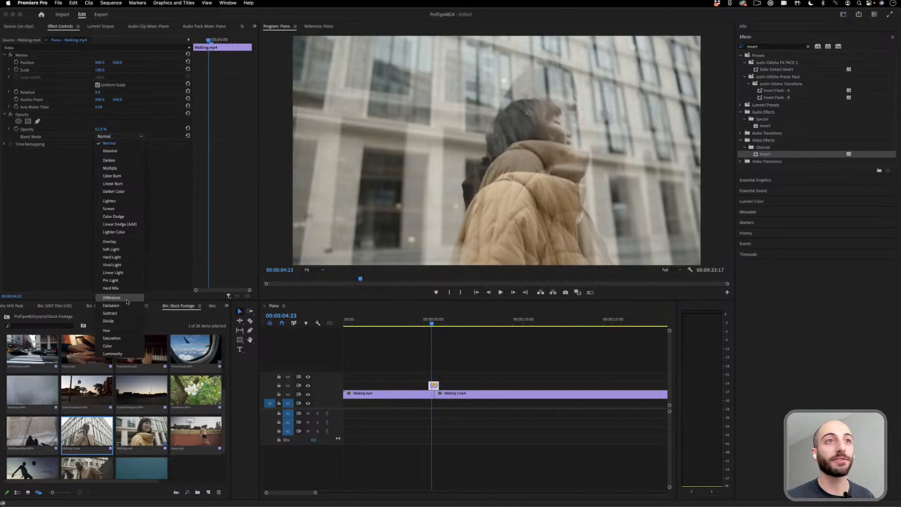
pyautogui.click(127, 299)
pyautogui.moveTo(93, 129); pyautogui.dragTo(105, 130)
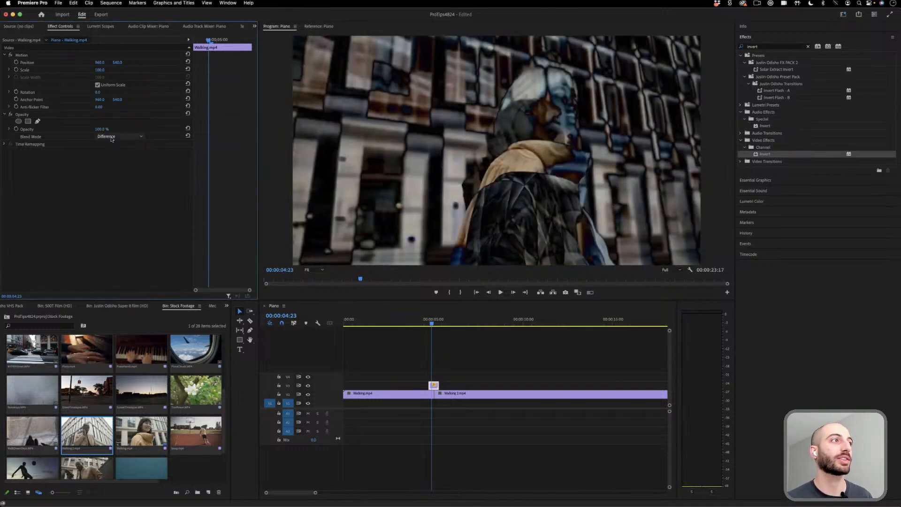
# - Try the Exclusion blend mode on the short overlay clip and return it to Difference
pyautogui.click(112, 137)
pyautogui.click(116, 306)
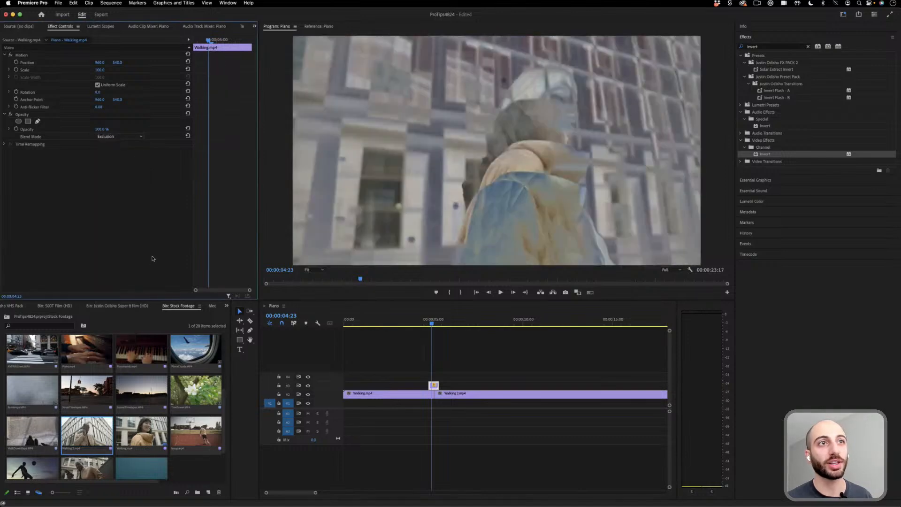
pyautogui.click(120, 136)
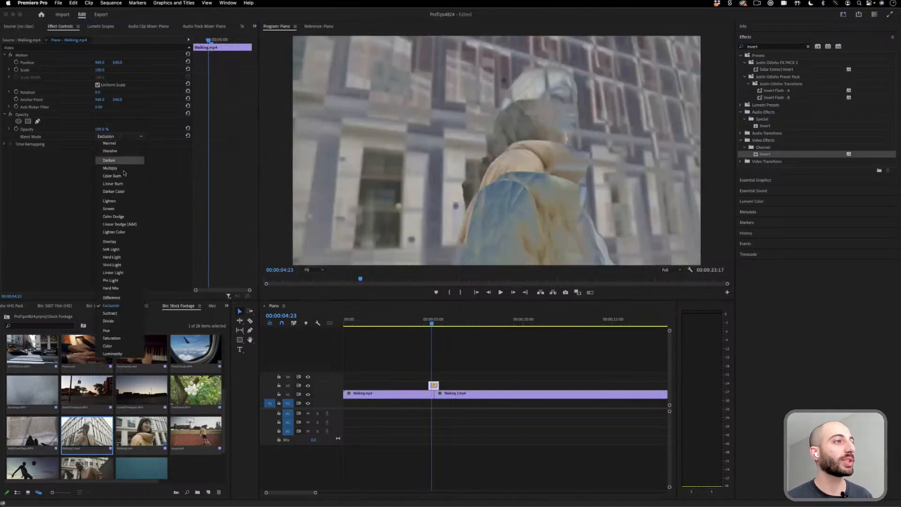
pyautogui.click(125, 298)
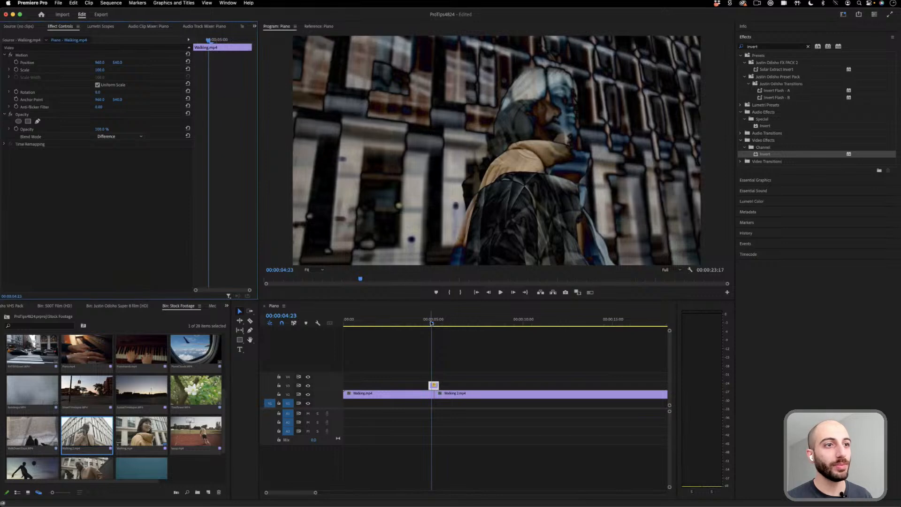
# - Shorten the overlay clip with the Rate Stretch tool to a few frames straddling the cut between the walking clips
pyautogui.moveTo(315, 492); pyautogui.dragTo(294, 494)
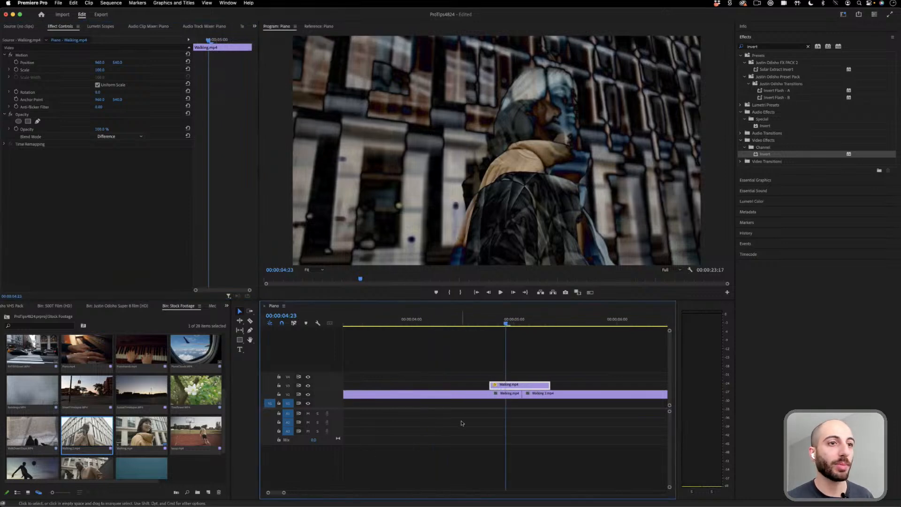
pyautogui.press('r')
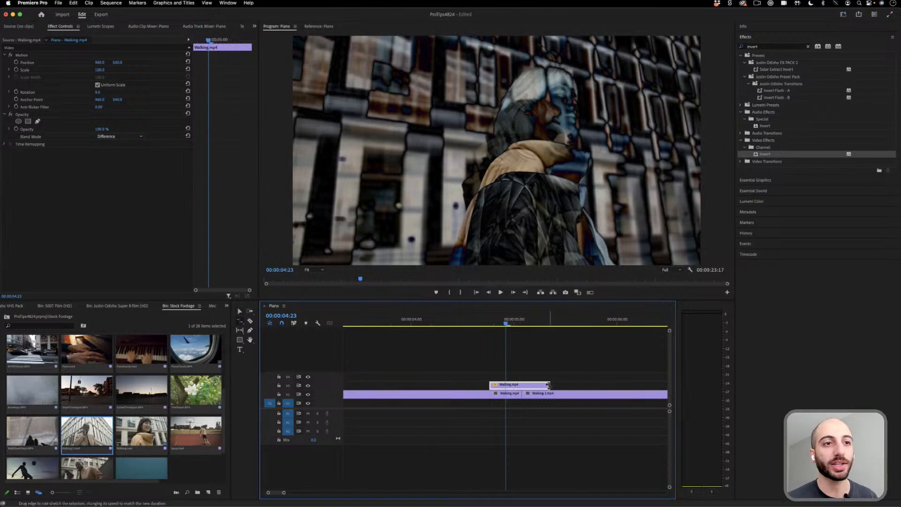
pyautogui.moveTo(548, 384); pyautogui.dragTo(511, 385)
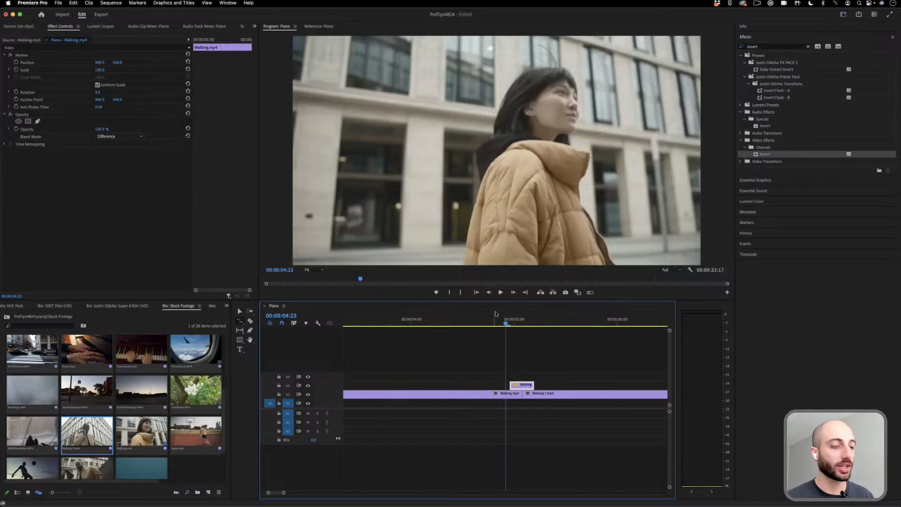
pyautogui.press('v')
# - Play back the cut between the two walking clips to review the shortened Difference overlay
pyautogui.click(362, 324)
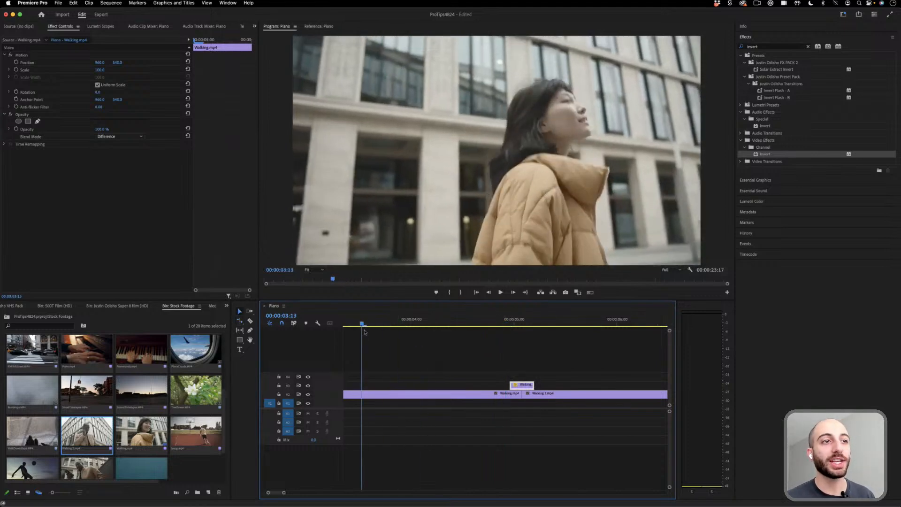
pyautogui.moveTo(286, 491); pyautogui.dragTo(319, 492)
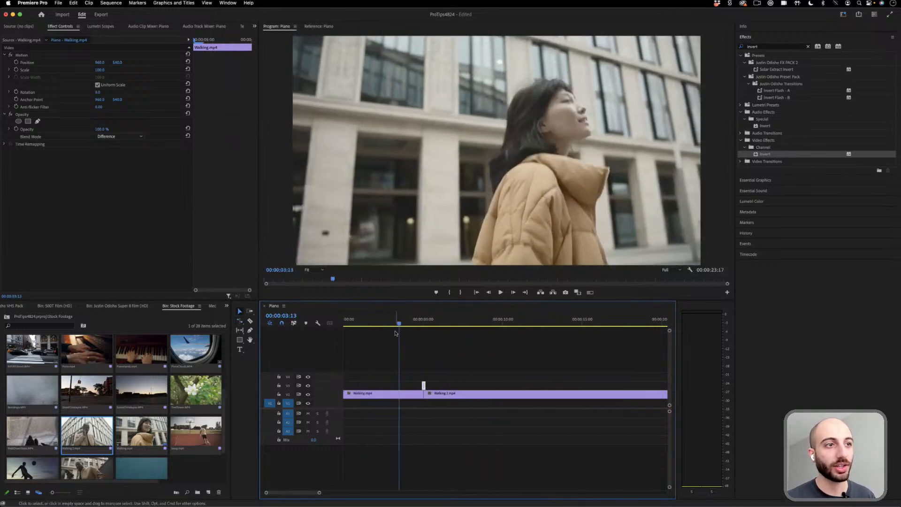
pyautogui.click(383, 323)
pyautogui.press('Home')
pyautogui.press('space')
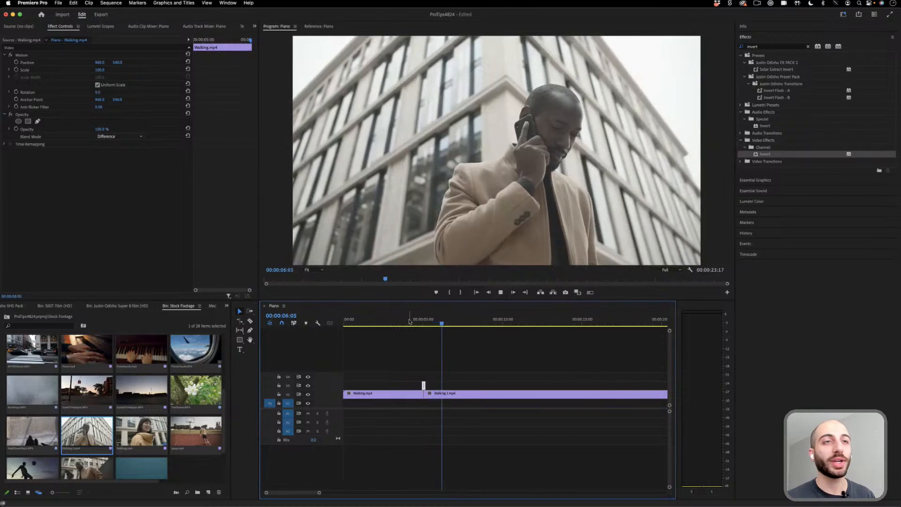
pyautogui.press('space')
pyautogui.moveTo(420, 323); pyautogui.dragTo(419, 324)
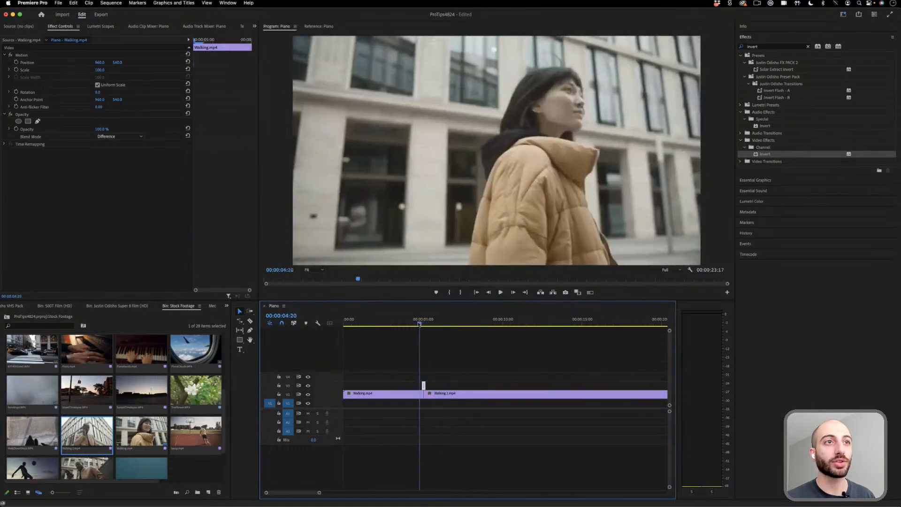
pyautogui.press('space')
pyautogui.press('space')
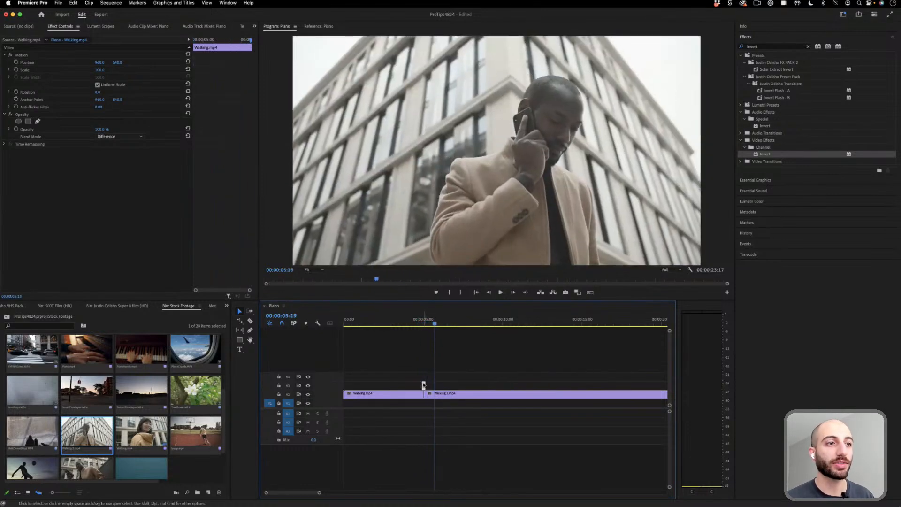
# - Try the Subtract and Exclusion blend modes on the overlay clip and play back the transition with Exclusion
pyautogui.click(424, 321)
pyautogui.click(120, 136)
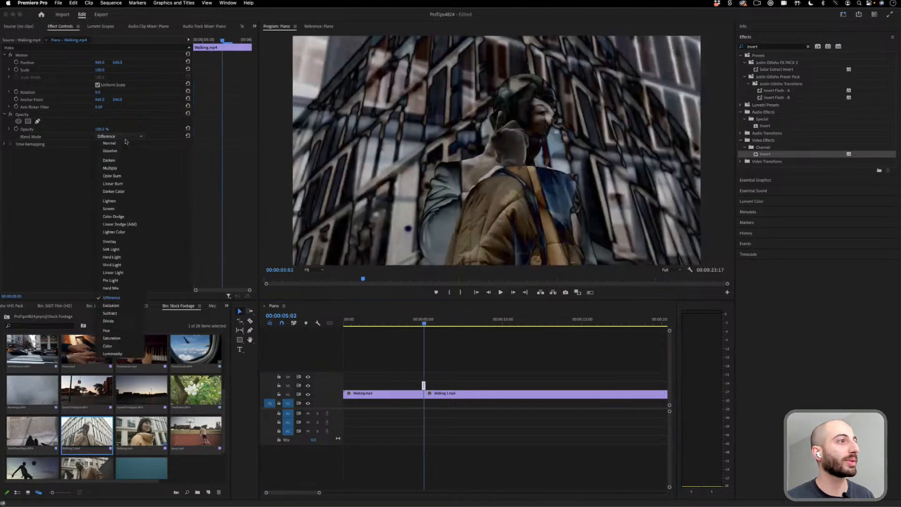
pyautogui.click(121, 253)
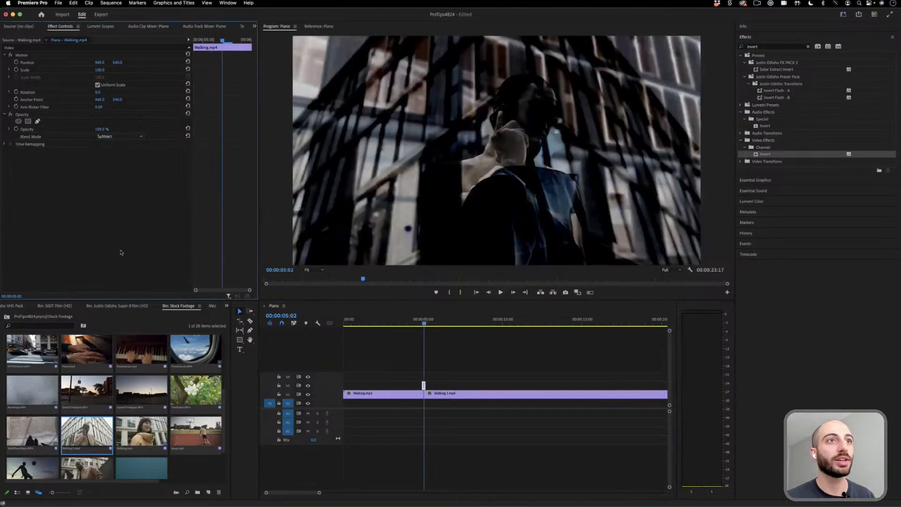
pyautogui.click(123, 137)
pyautogui.click(120, 305)
pyautogui.click(407, 321)
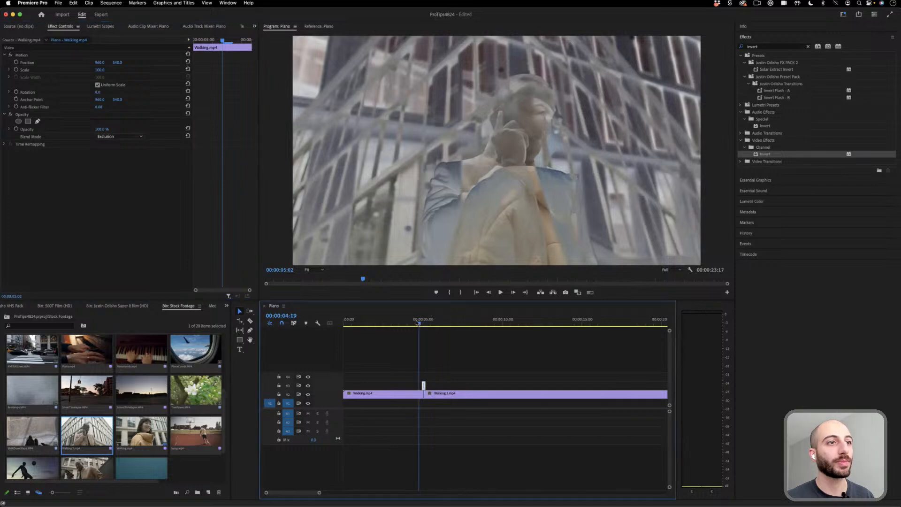
pyautogui.press('space')
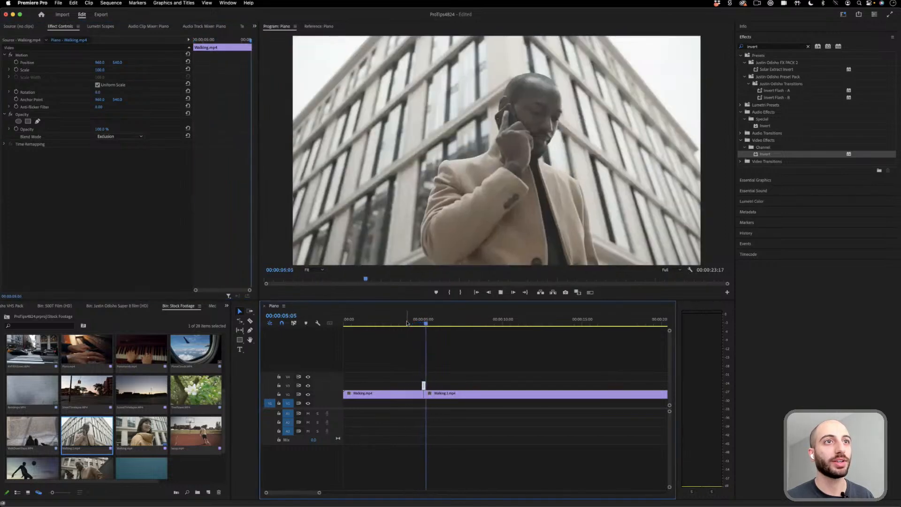
pyautogui.press('space')
# - Apply the default Cross Dissolve at the cut beneath the overlay, shorten it to 3 frames, and play back the transition
pyautogui.moveTo(319, 493); pyautogui.dragTo(297, 493)
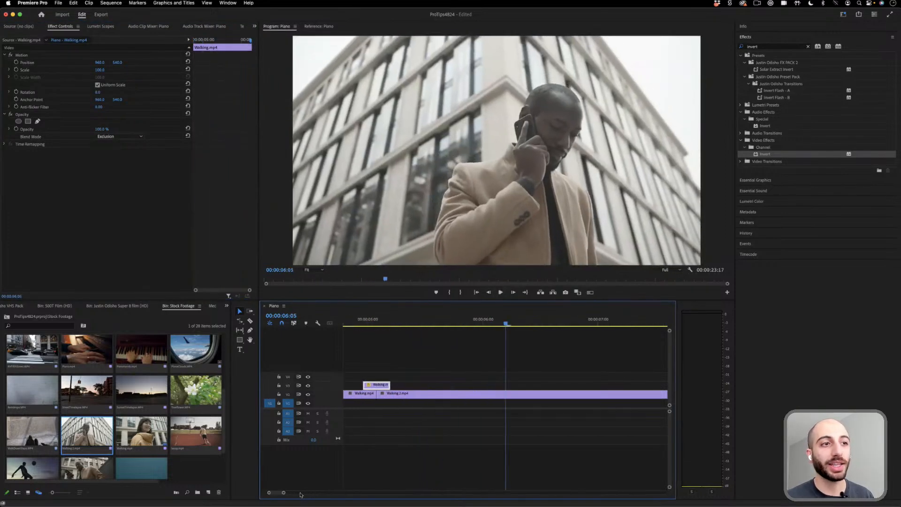
pyautogui.rightClick(376, 394)
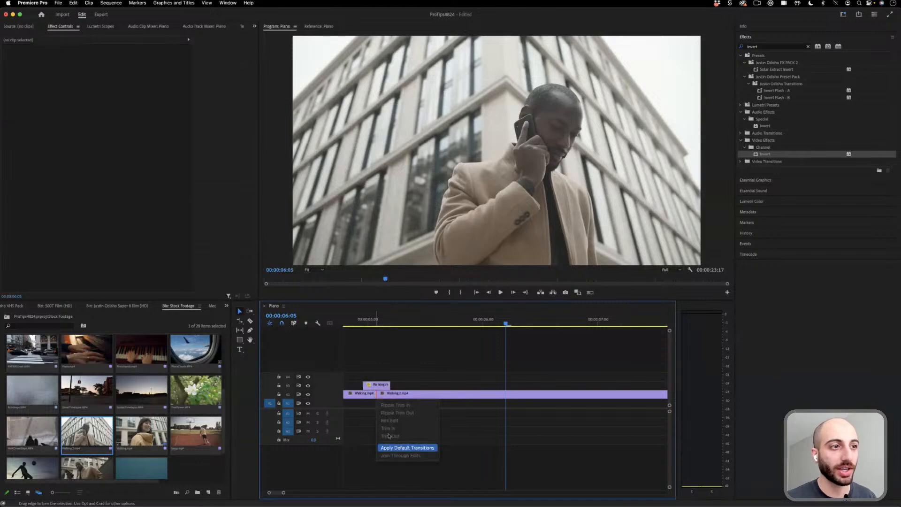
pyautogui.click(397, 447)
pyautogui.hscroll(-2, 461, 396)
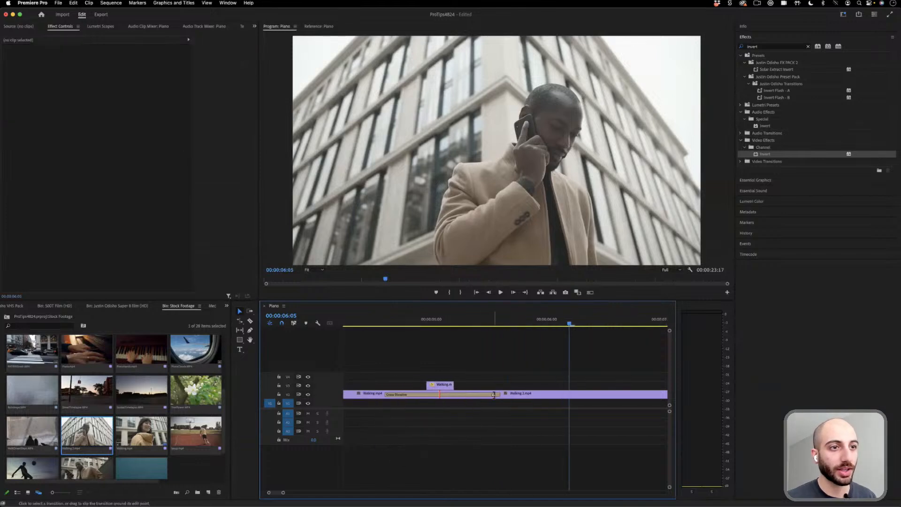
pyautogui.moveTo(500, 395); pyautogui.dragTo(449, 396)
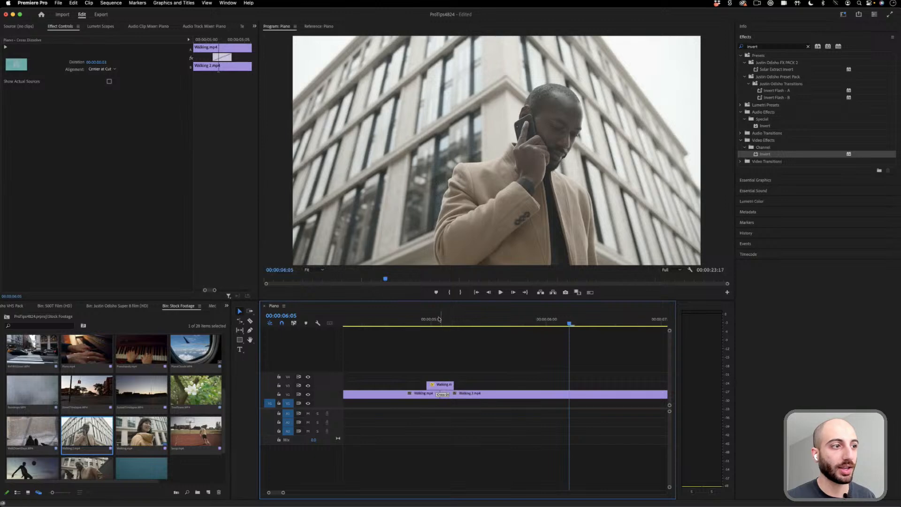
pyautogui.click(386, 323)
pyautogui.press('space')
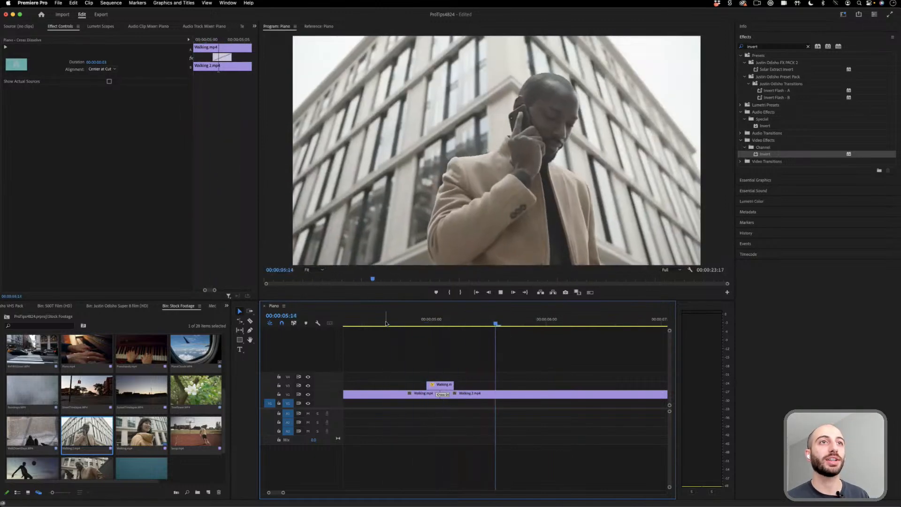
pyautogui.press('space')
# - Set the overlay clip's blend mode to Difference and play back the transition together with the dissolve
pyautogui.click(441, 385)
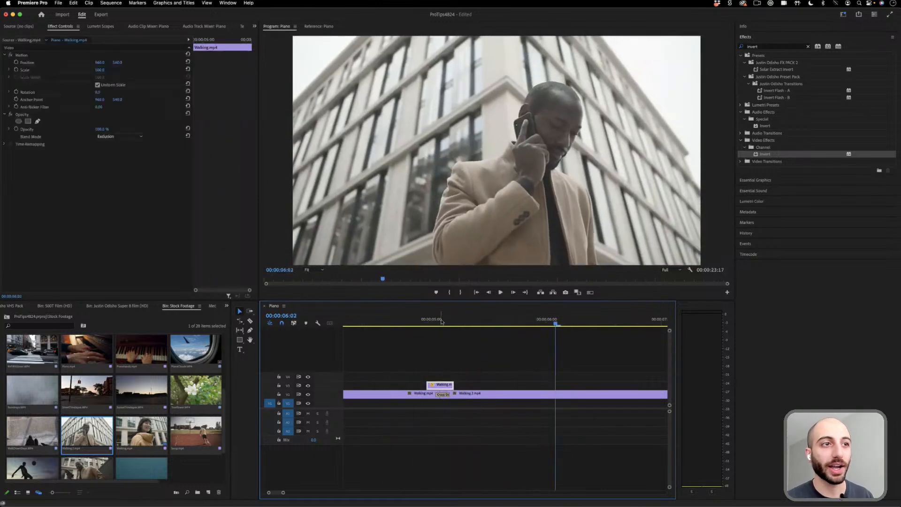
pyautogui.click(111, 137)
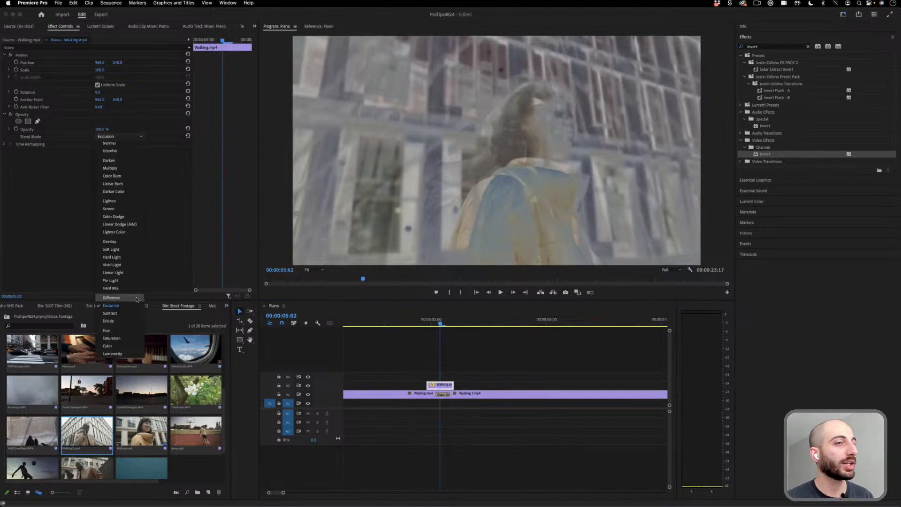
pyautogui.click(111, 297)
pyautogui.click(371, 325)
pyautogui.moveTo(341, 323); pyautogui.dragTo(338, 324)
pyautogui.press('space')
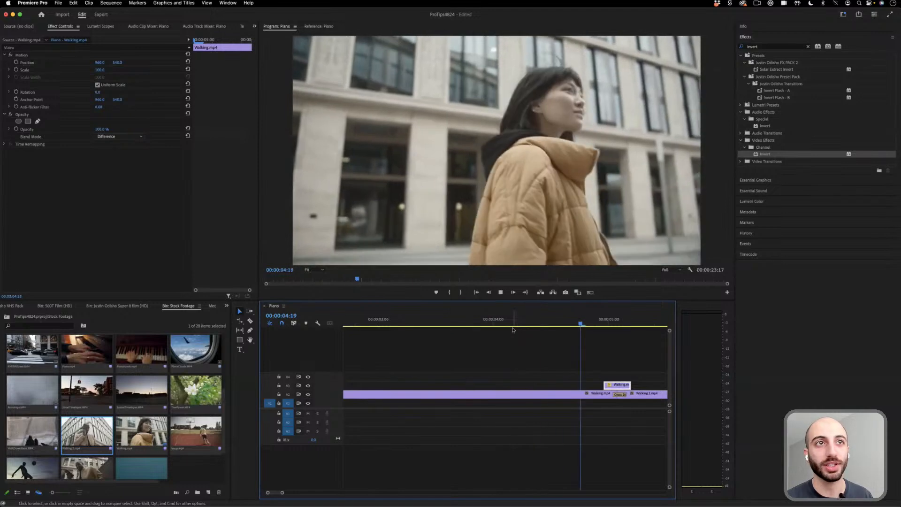
pyautogui.press('space')
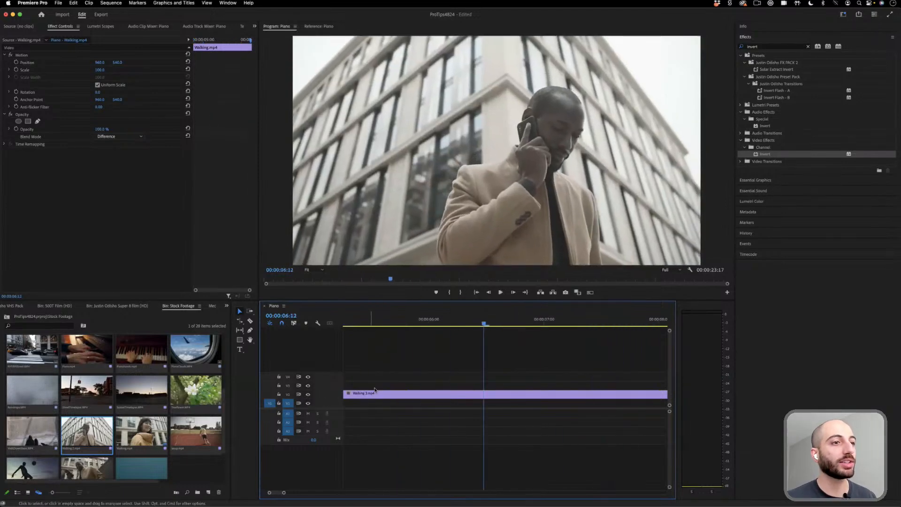
# - Delete the short overlay clip and the Cross Dissolve at the cut between the walking clips
pyautogui.moveTo(284, 492); pyautogui.dragTo(332, 492)
pyautogui.press('Up')
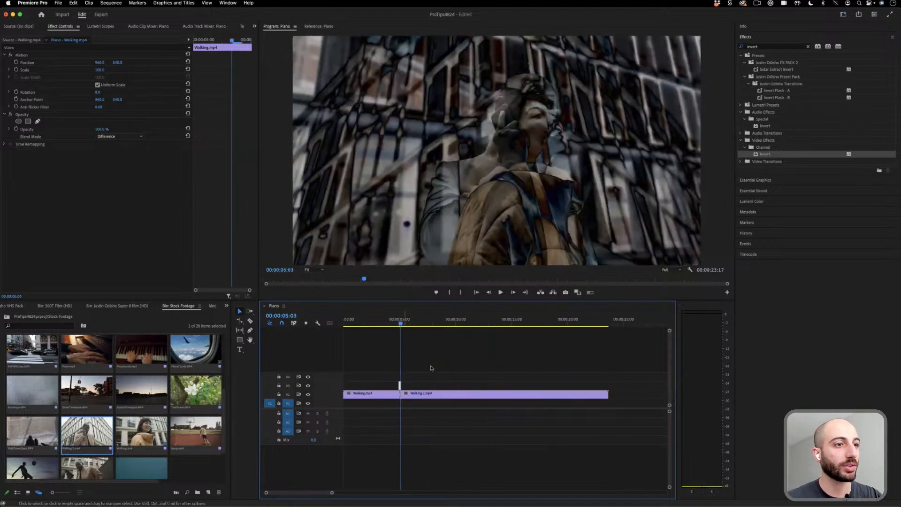
pyautogui.press('Delete')
pyautogui.click(401, 395)
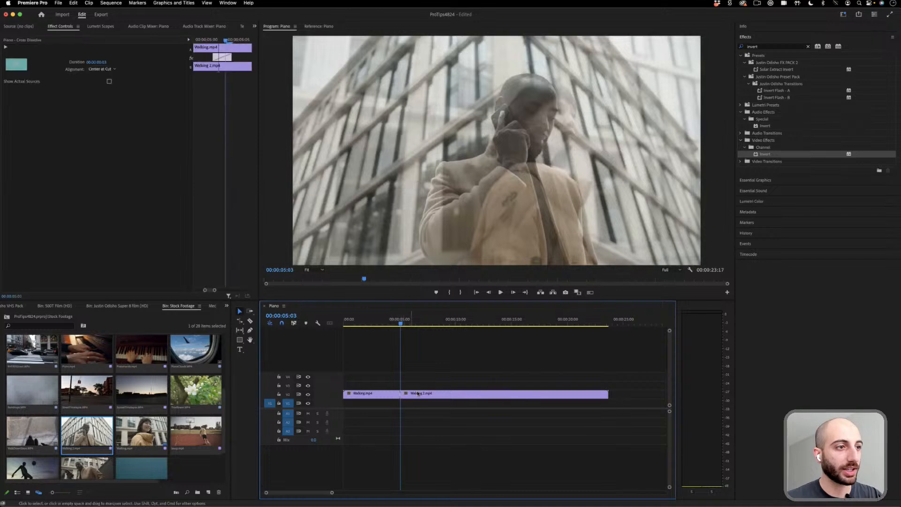
pyautogui.press('Delete')
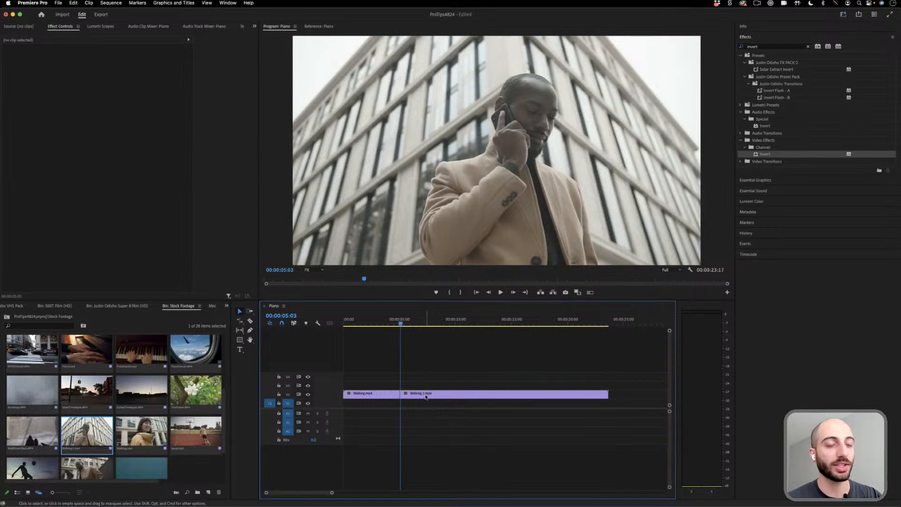
# - Delete both walking clips from the timeline to empty the sequence
pyautogui.click(383, 396)
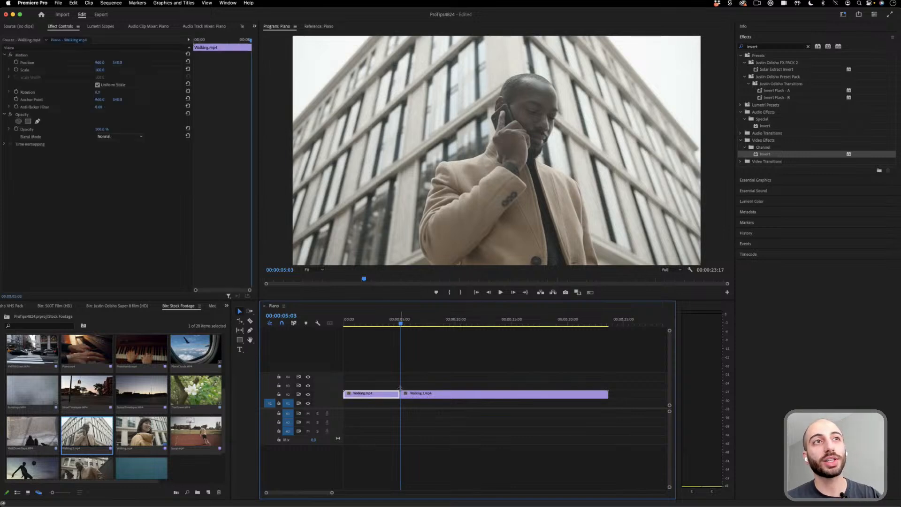
pyautogui.press('Delete')
pyautogui.click(425, 393)
pyautogui.press('Delete')
# - Add layup.mp4 from the Stock Footage bin to track V1, keeping the existing sequence settings
pyautogui.click(195, 432)
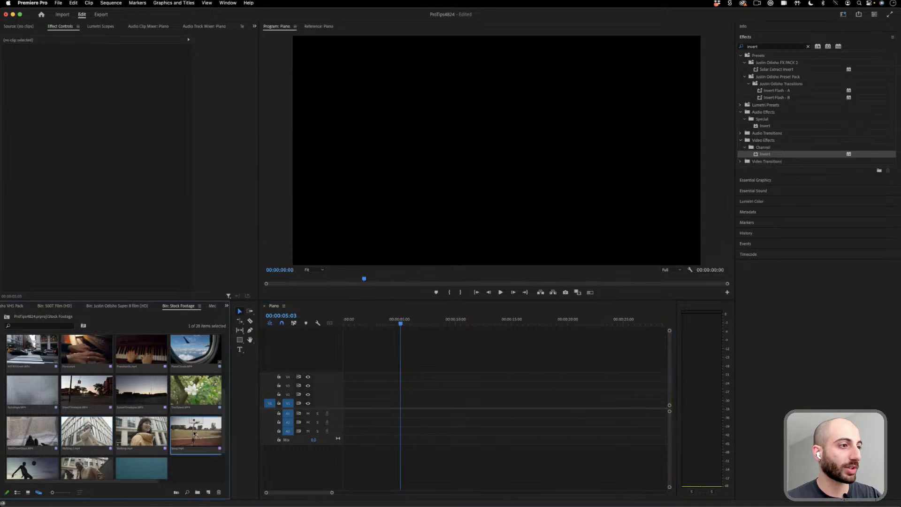
pyautogui.moveTo(194, 433); pyautogui.dragTo(348, 407)
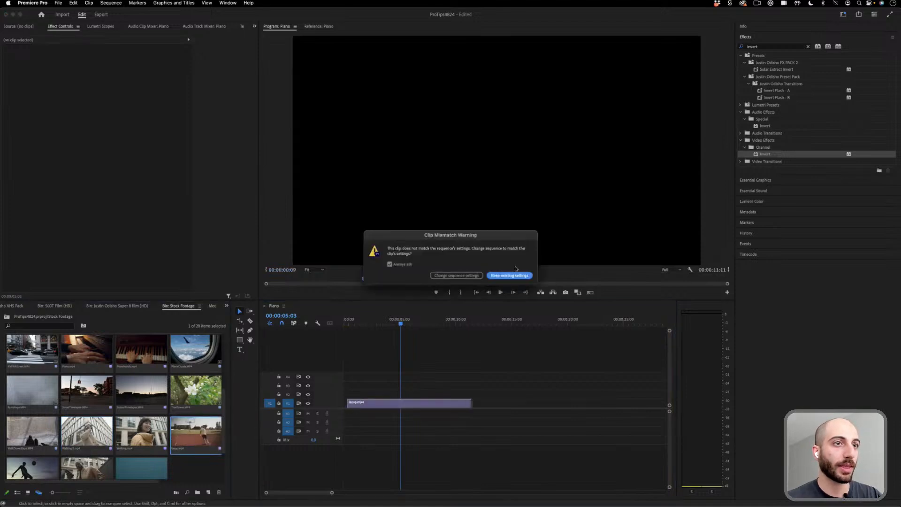
pyautogui.click(510, 275)
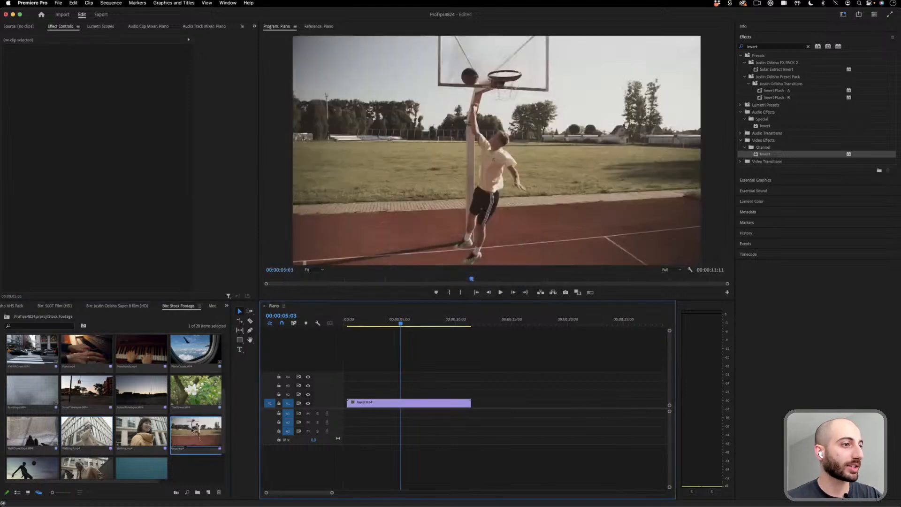
# - Duplicate the layup.mp4 clip onto the track above and close the gap before both copies
pyautogui.moveTo(413, 402)
pyautogui.mouseDown()
pyautogui.moveTo(413, 385)
pyautogui.moveTo(415, 404)
pyautogui.mouseUp()
pyautogui.click(426, 381)
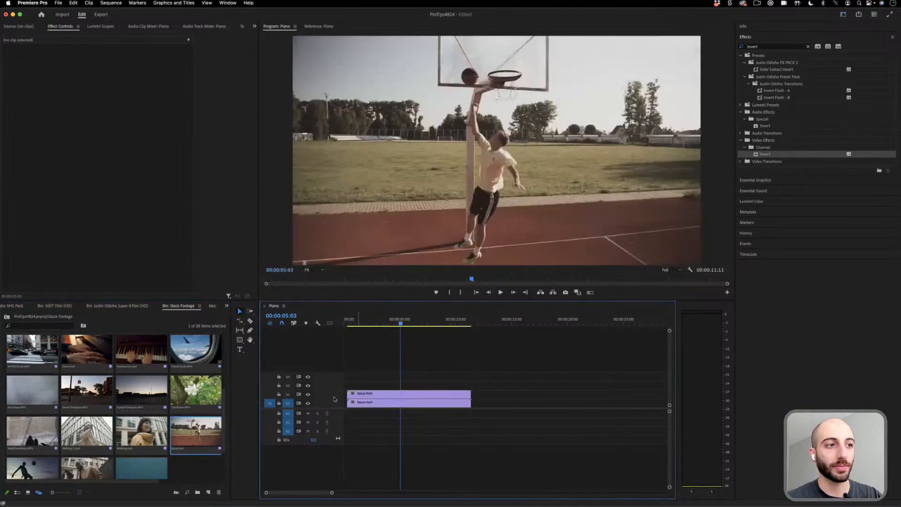
pyautogui.press('Delete')
# - Set the upper layup.mp4 clip's blend mode to Overlay with the playhead at 00:00:02:06
pyautogui.click(368, 320)
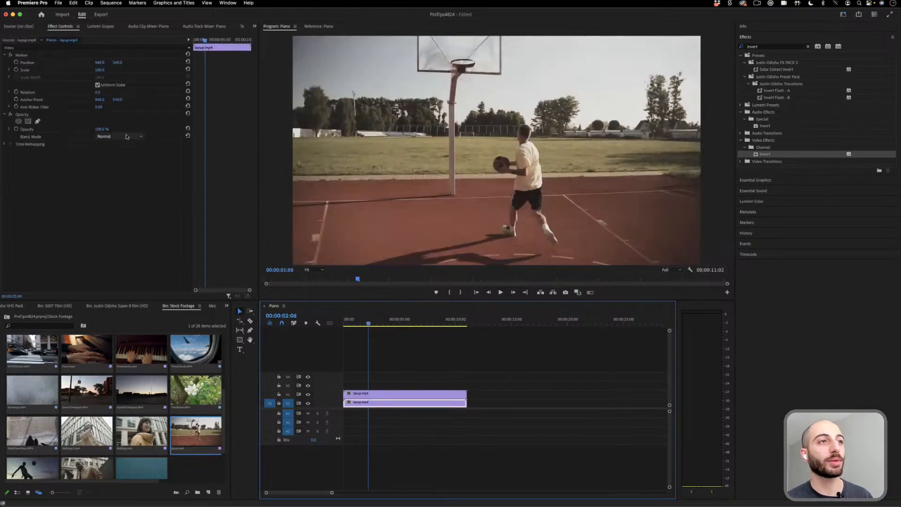
pyautogui.click(453, 396)
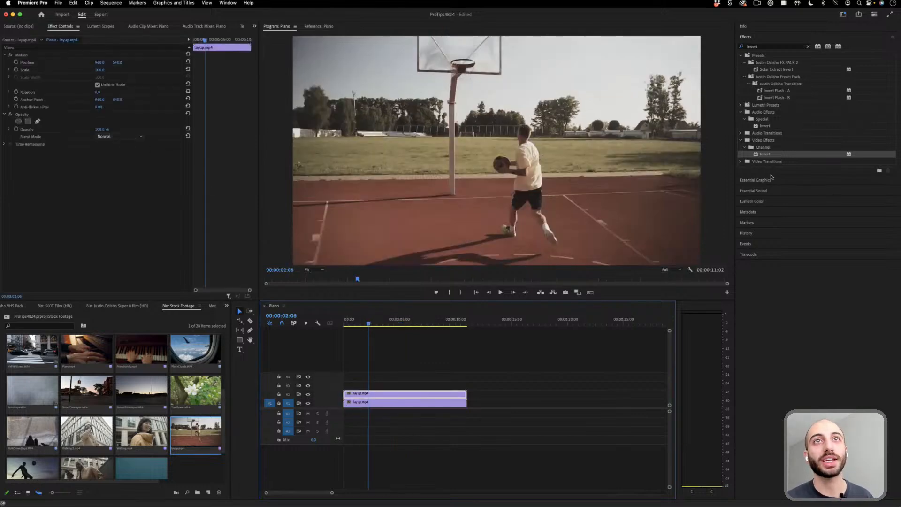
pyautogui.click(768, 47)
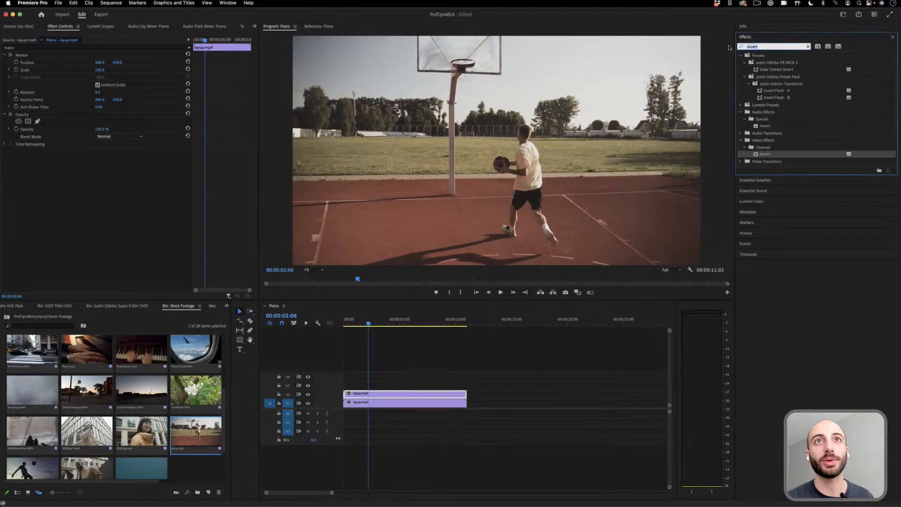
pyautogui.click(120, 136)
pyautogui.click(124, 244)
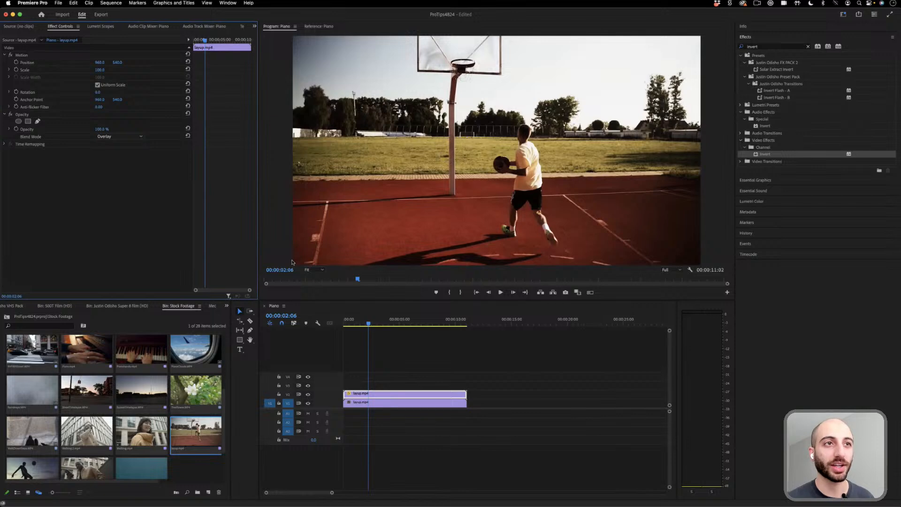
# - Compare Soft Light and Overlay on the upper layup.mp4 clip, finishing with its blend mode set to Hard Light
pyautogui.click(120, 136)
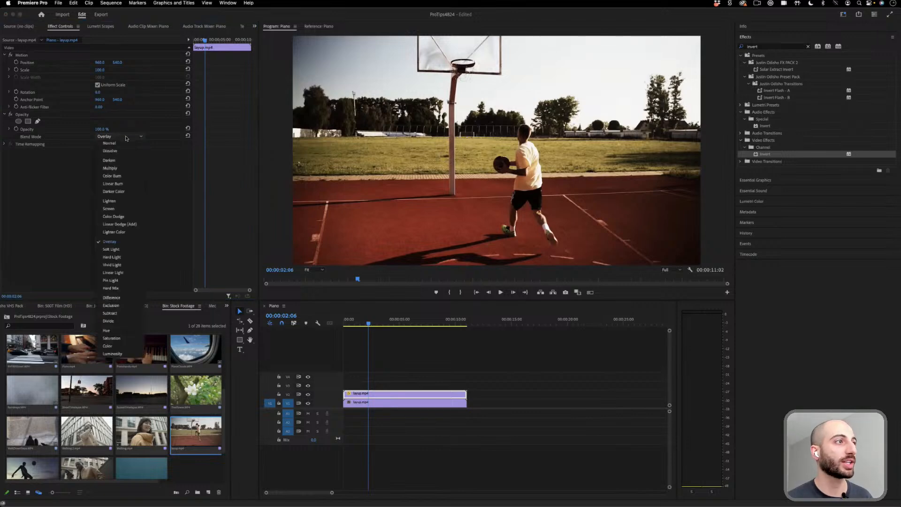
pyautogui.click(123, 250)
pyautogui.click(112, 137)
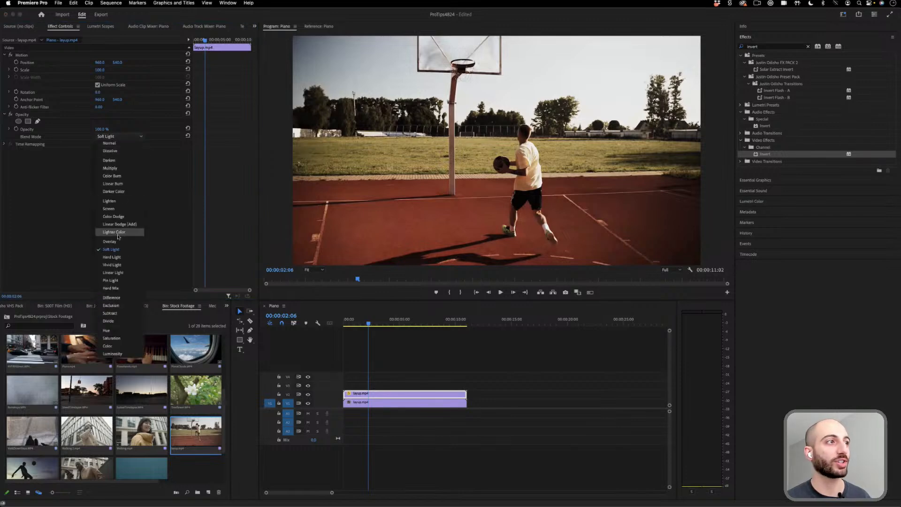
pyautogui.click(121, 243)
pyautogui.click(122, 137)
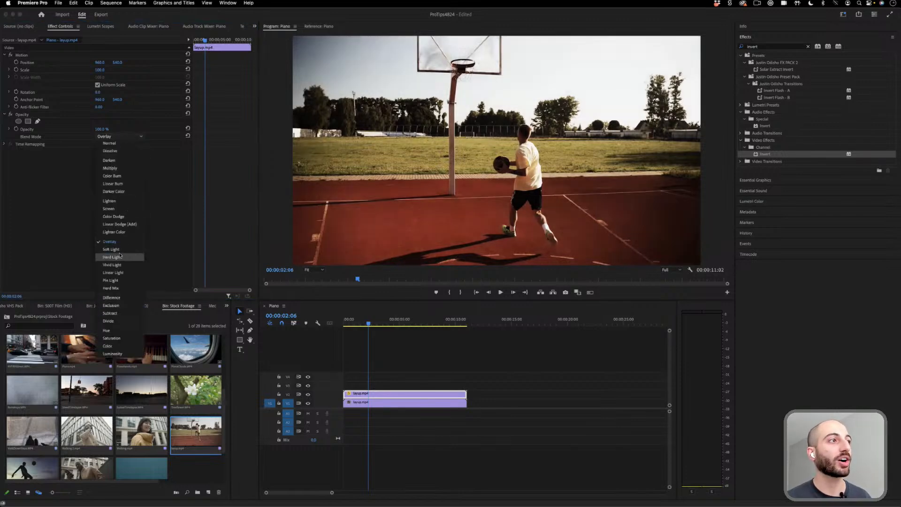
pyautogui.click(121, 256)
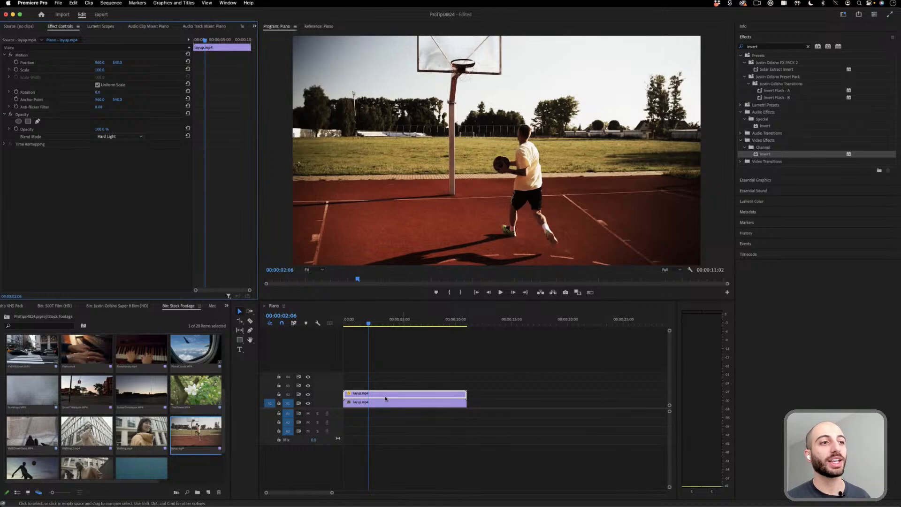
# - Find the Gaussian Blur effect, apply it to the upper layup.mp4 clip and raise its Blurriness for a soft glow
pyautogui.click(460, 403)
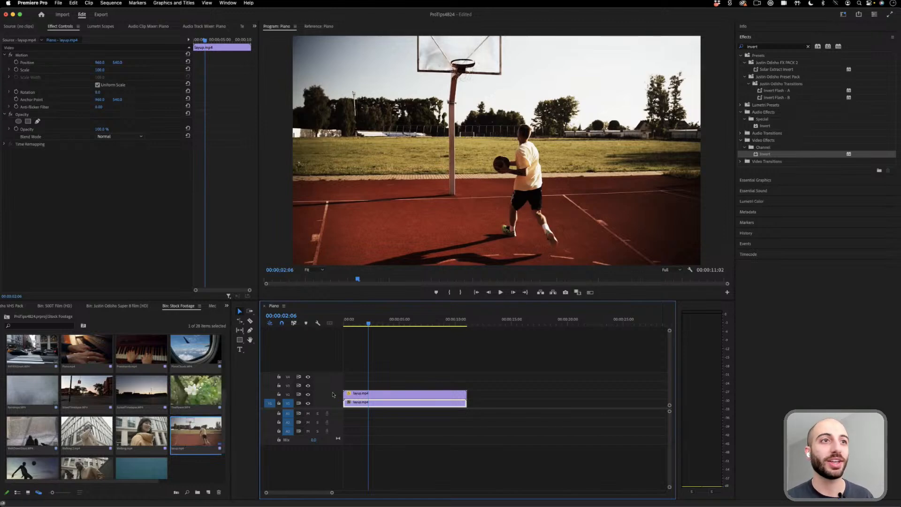
pyautogui.click(400, 396)
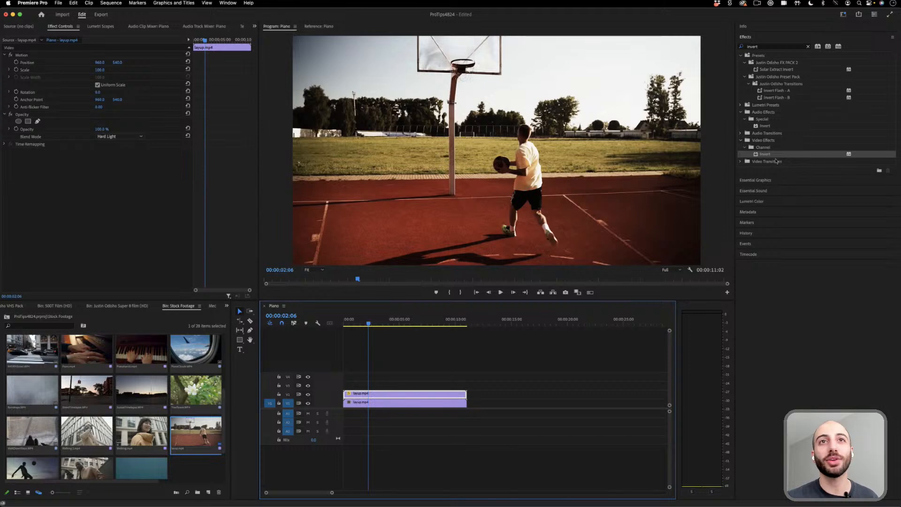
pyautogui.click(763, 47)
pyautogui.write('blu')
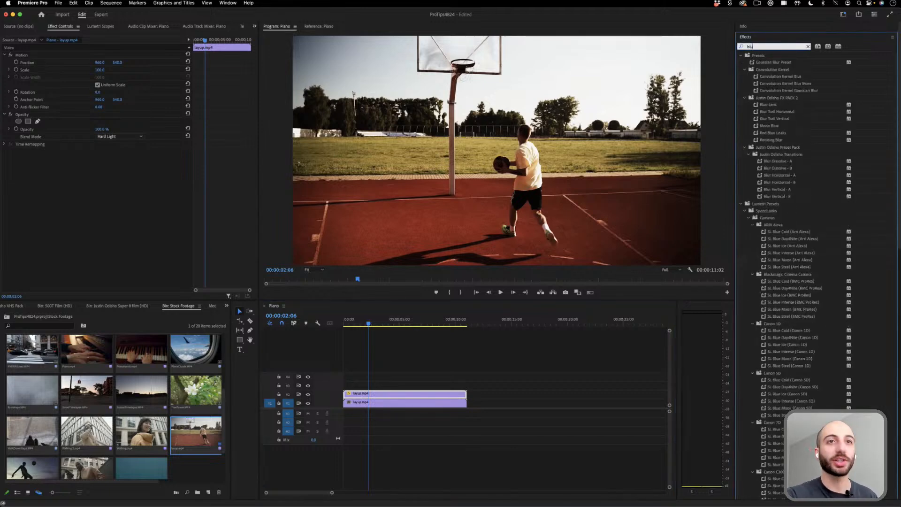
pyautogui.write('r')
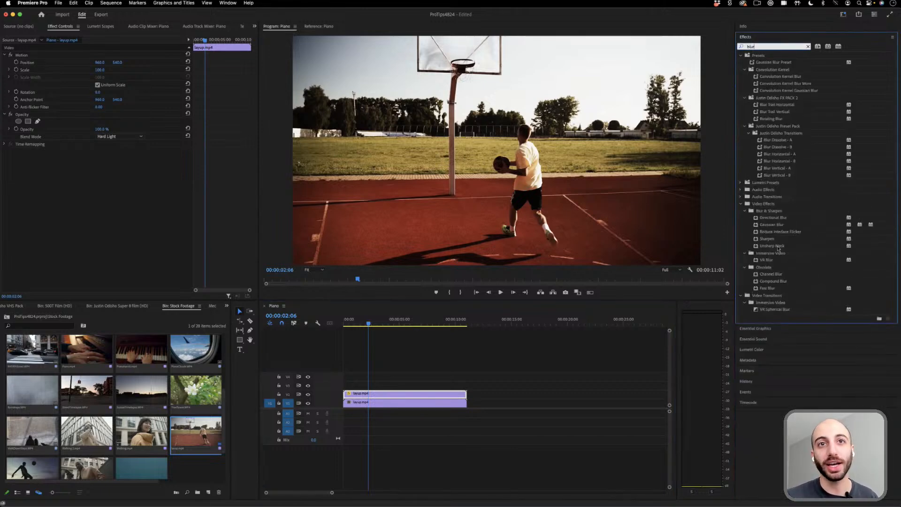
pyautogui.moveTo(780, 226); pyautogui.dragTo(411, 397)
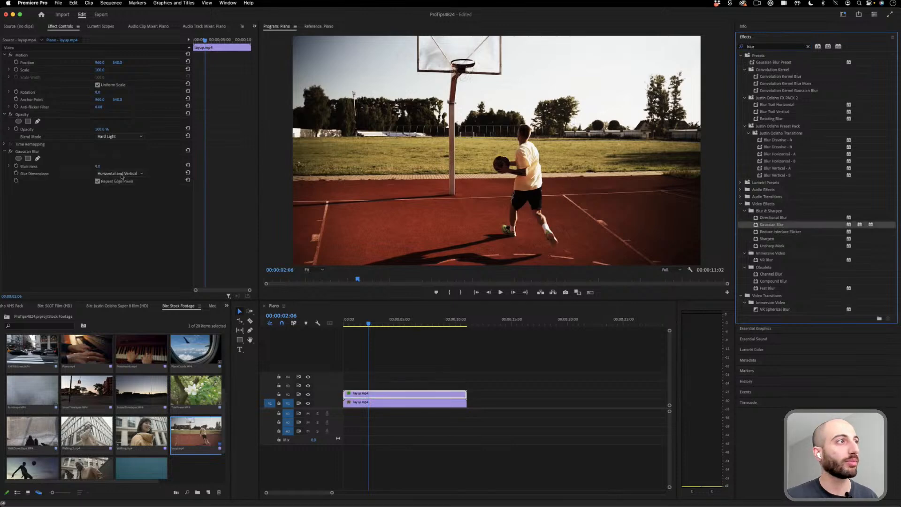
pyautogui.moveTo(98, 166); pyautogui.dragTo(126, 166)
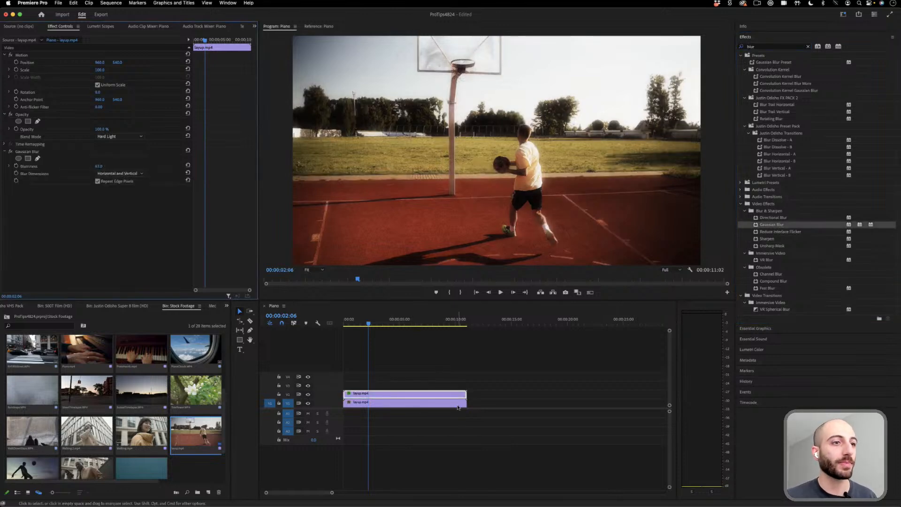
# - Remove Gaussian Blur from the upper layup.mp4 clip and set its blend mode to Normal
pyautogui.click(34, 152)
pyautogui.press('Delete')
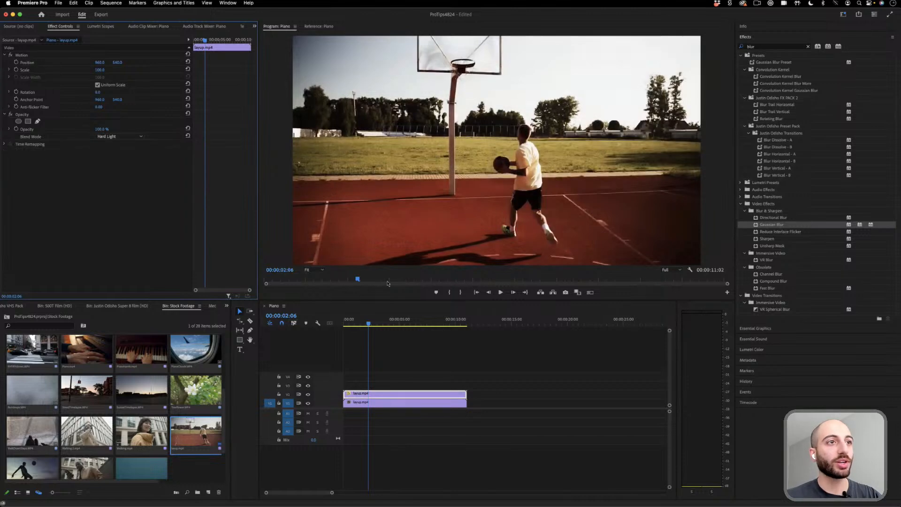
pyautogui.click(123, 136)
pyautogui.click(126, 143)
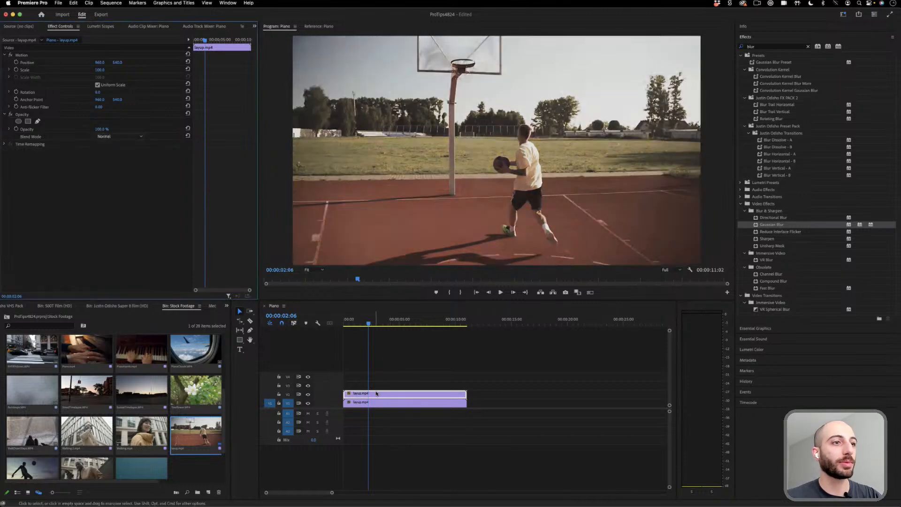
# - Offset the upper layup.mp4 clip in time so that it starts at 00:00:00:02, two frames after the lower copy
pyautogui.click(354, 394)
pyautogui.press('Up')
pyautogui.press('space')
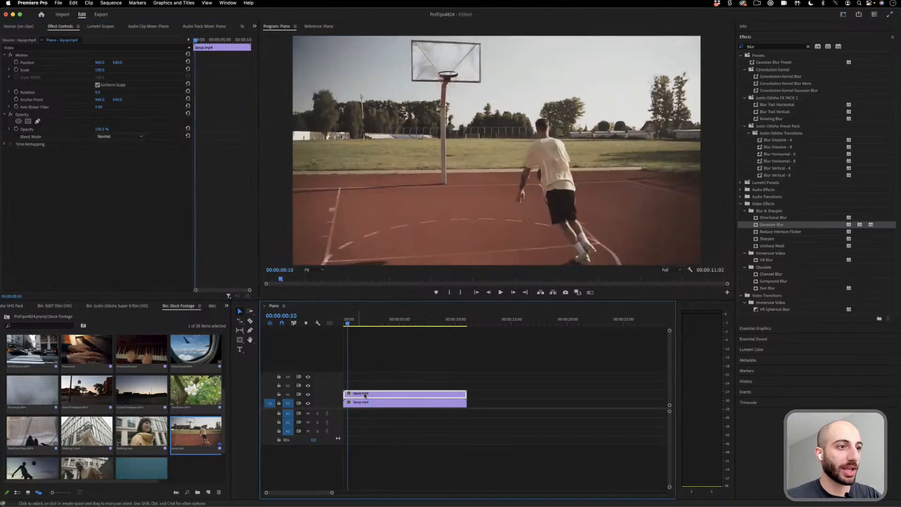
pyautogui.moveTo(361, 395); pyautogui.dragTo(366, 395)
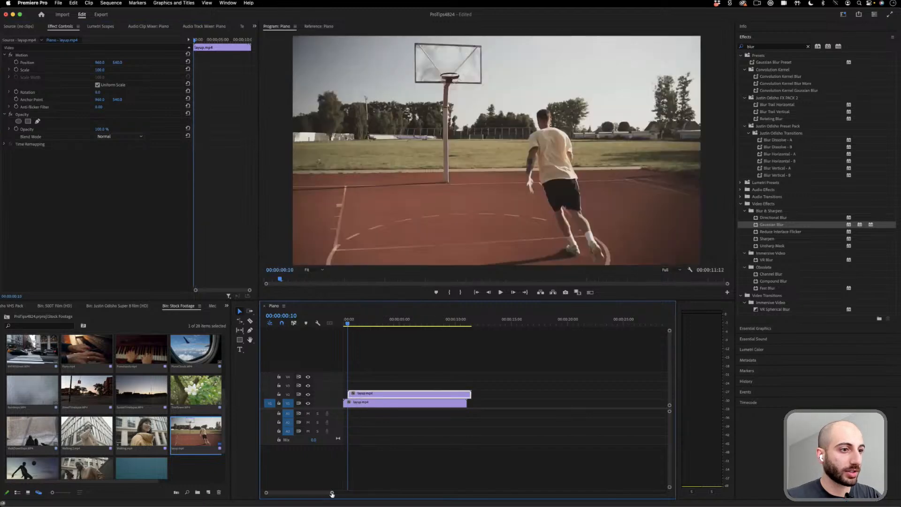
pyautogui.moveTo(332, 492); pyautogui.dragTo(283, 492)
pyautogui.click(351, 322)
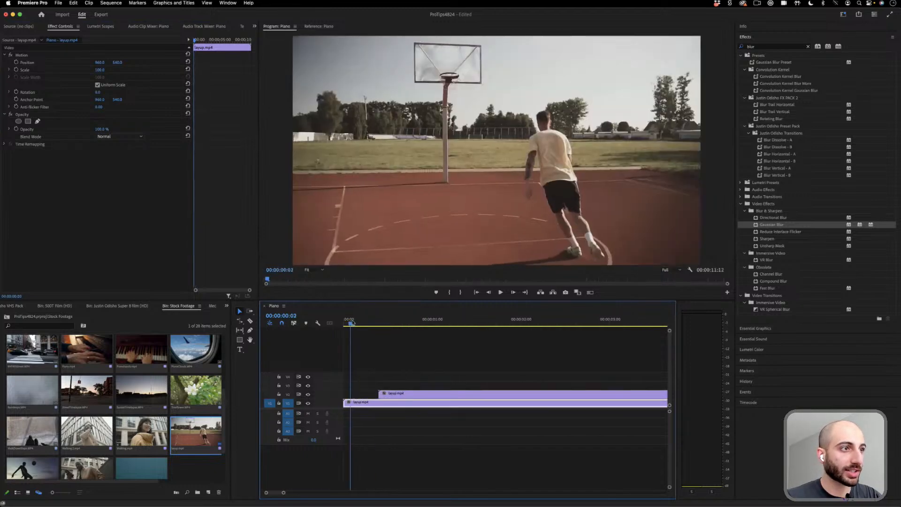
pyautogui.moveTo(394, 393); pyautogui.dragTo(367, 393)
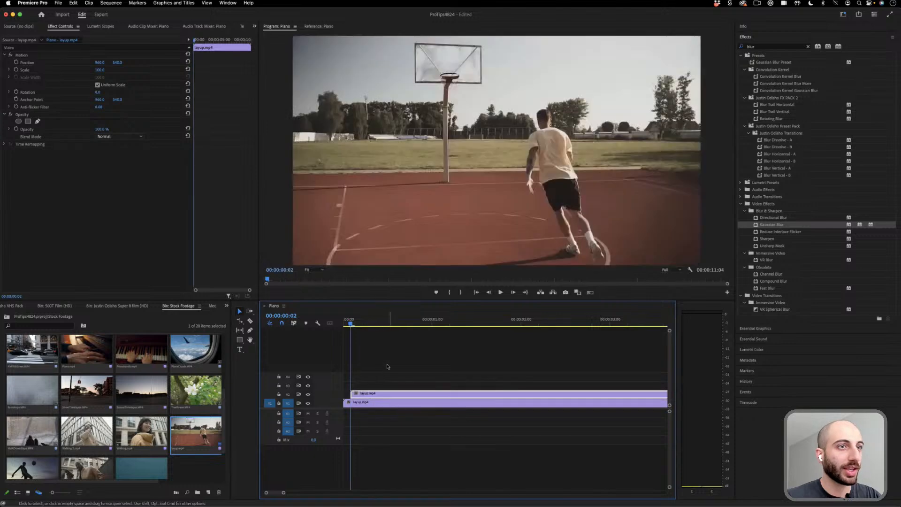
# - Set the offset upper layup.mp4 clip's blend mode to Soft Light, previewing the frame at 00:00:00:08
pyautogui.click(371, 322)
pyautogui.click(121, 136)
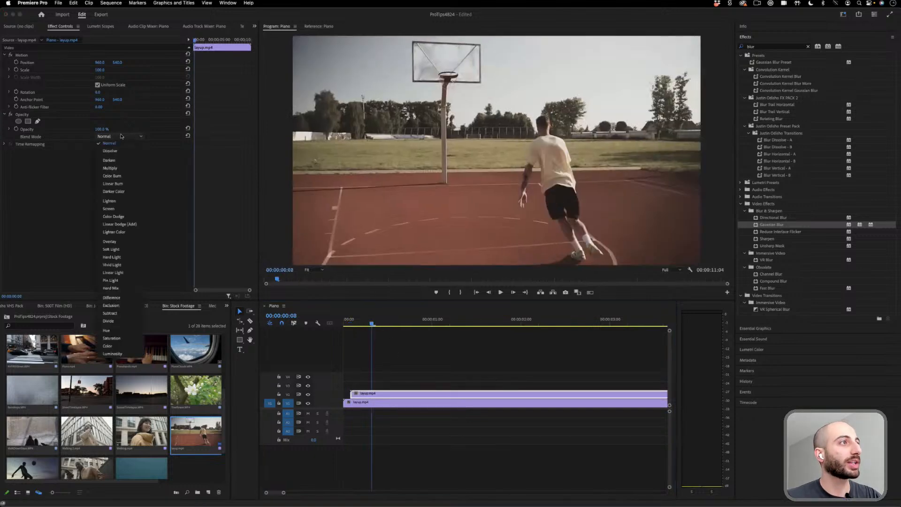
pyautogui.click(133, 249)
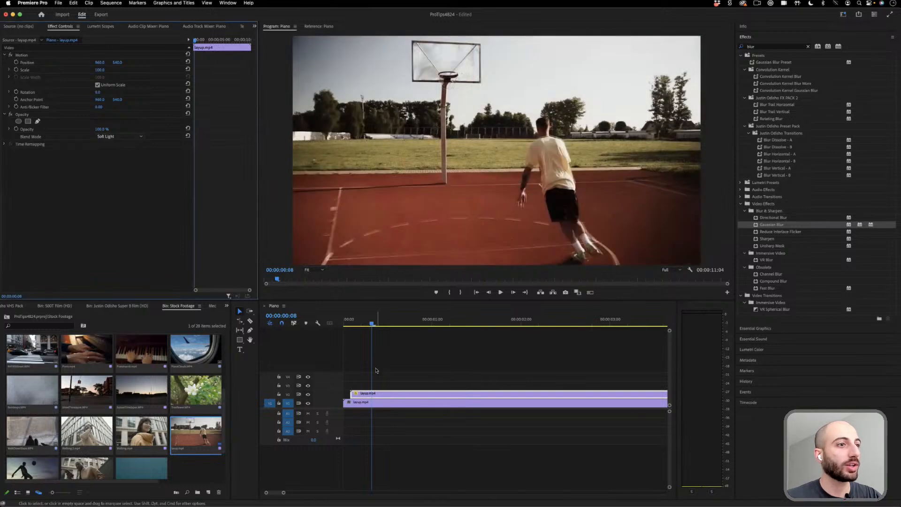
# - Shift the upper layup.mp4 clip two frames later and play the sequence from near its start
pyautogui.moveTo(362, 393); pyautogui.dragTo(368, 393)
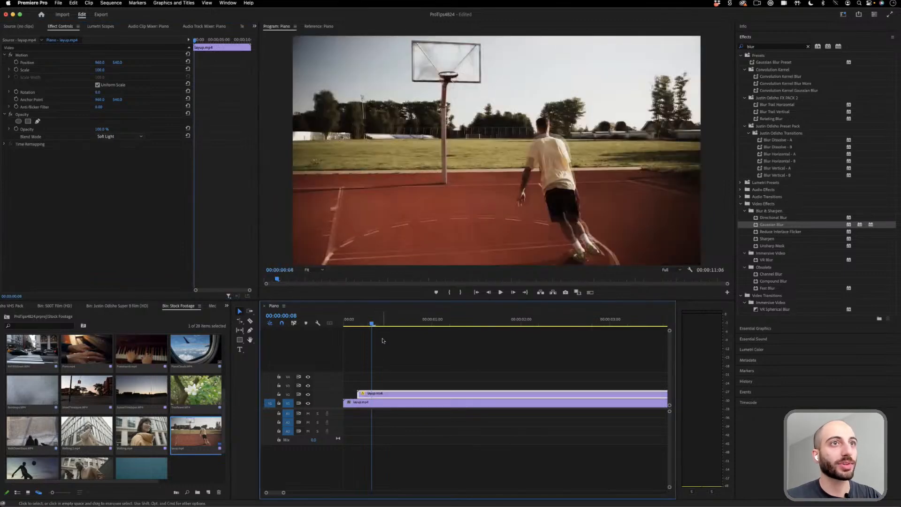
pyautogui.moveTo(368, 323)
pyautogui.mouseDown()
pyautogui.moveTo(350, 324)
pyautogui.moveTo(360, 324)
pyautogui.mouseUp()
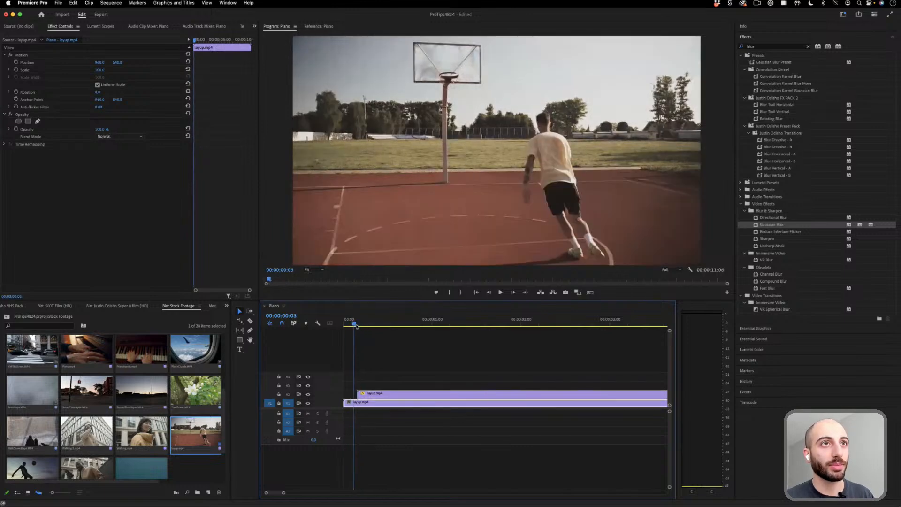
pyautogui.press('space')
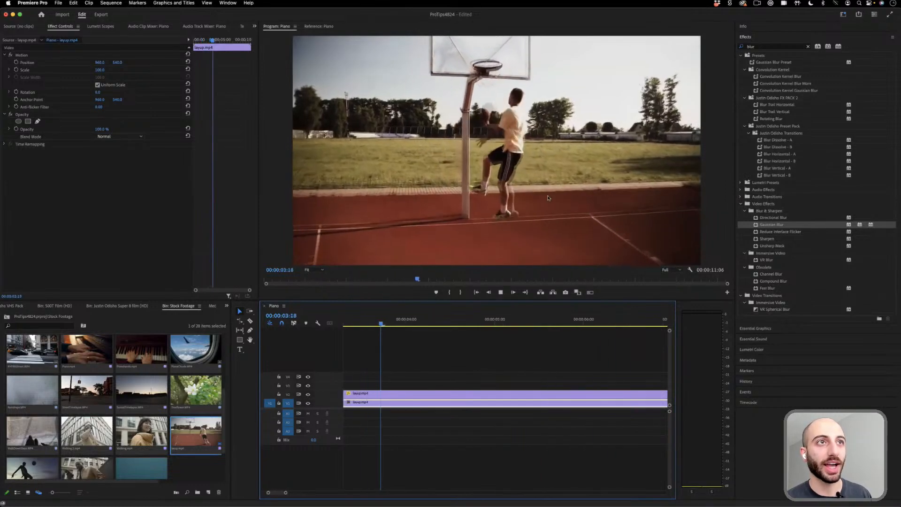
pyautogui.press('space')
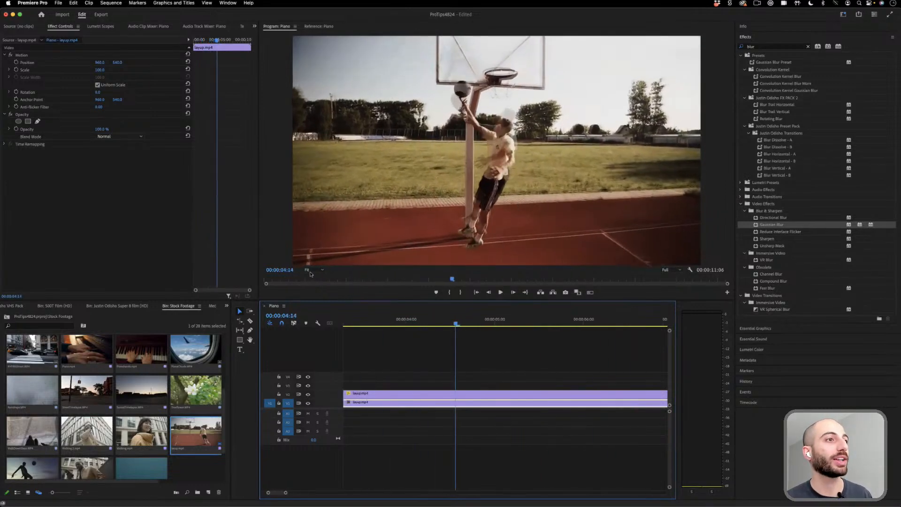
# - Examine the overlapping player outlines in the program preview at 100%, 400% and 200% magnification
pyautogui.click(310, 272)
pyautogui.click(314, 317)
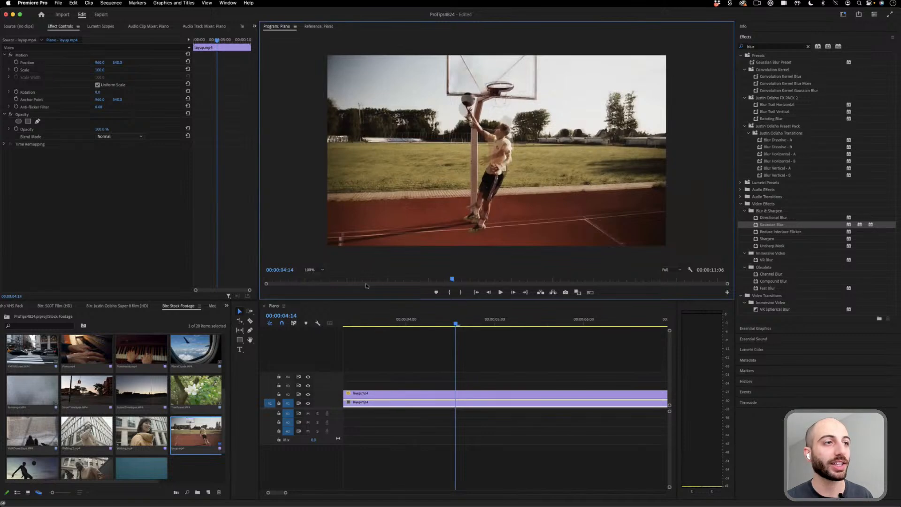
pyautogui.click(316, 272)
pyautogui.click(315, 341)
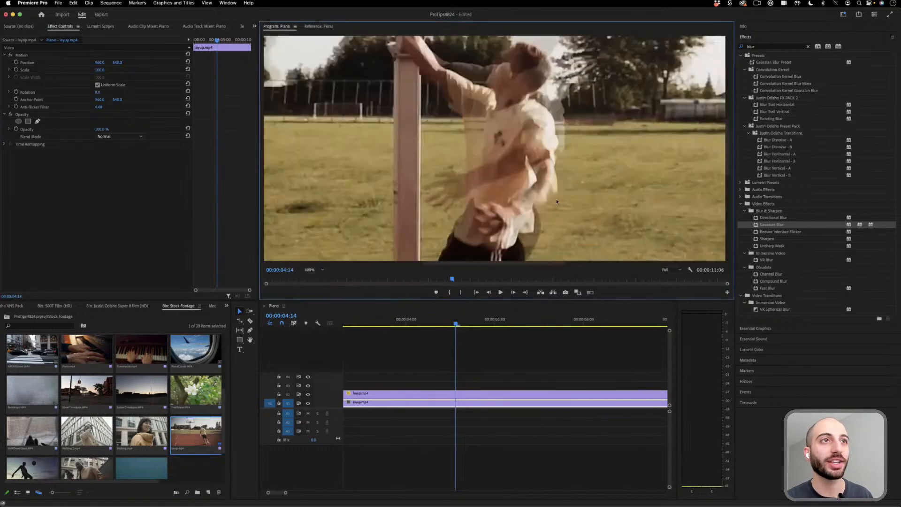
pyautogui.click(366, 324)
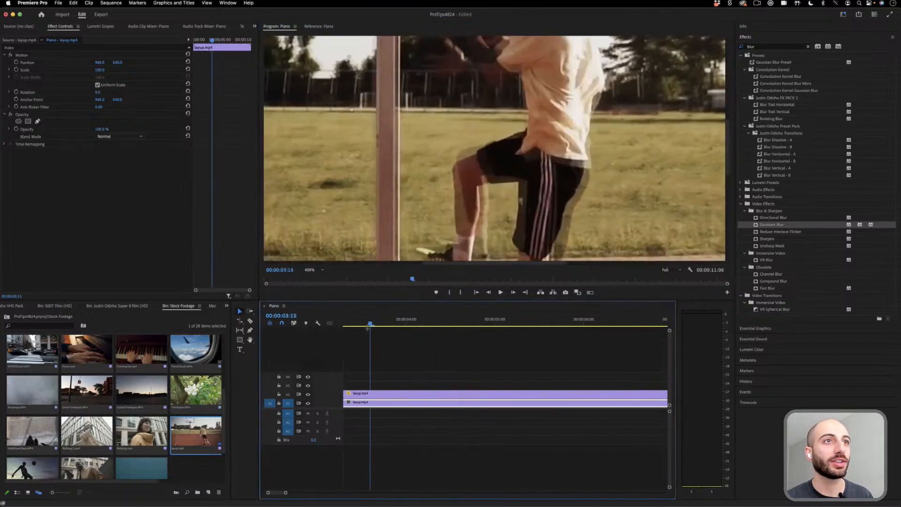
pyautogui.click(315, 270)
pyautogui.click(315, 333)
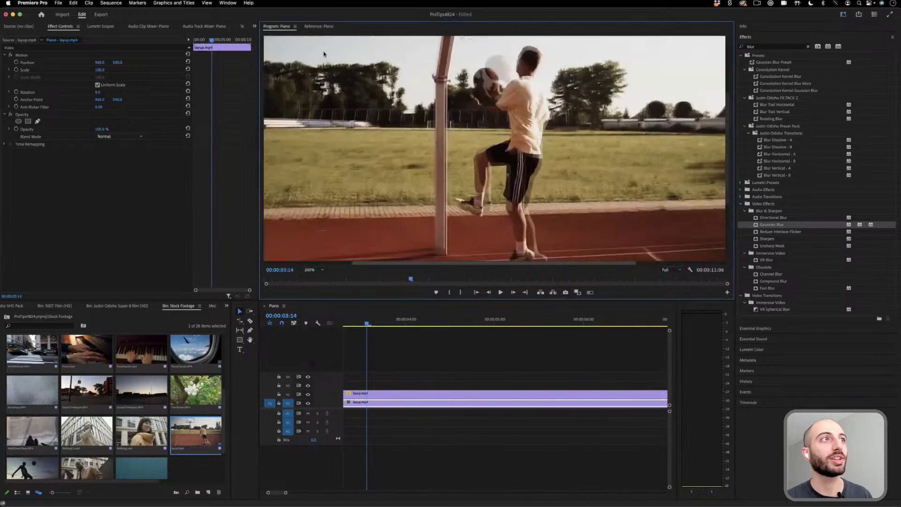
# - Enlarge the program preview to fill the workspace, play the blended layup footage twice, and restore the panel layout
pyautogui.doubleClick(277, 27)
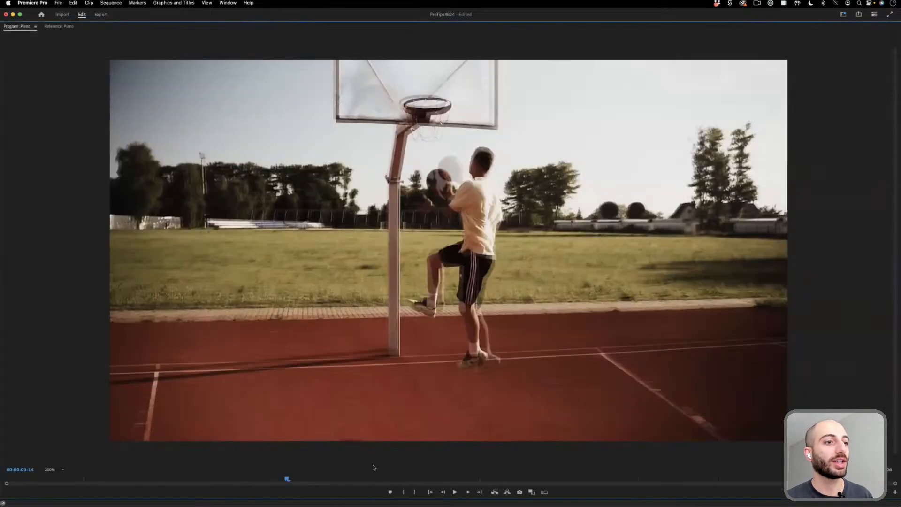
pyautogui.press('space')
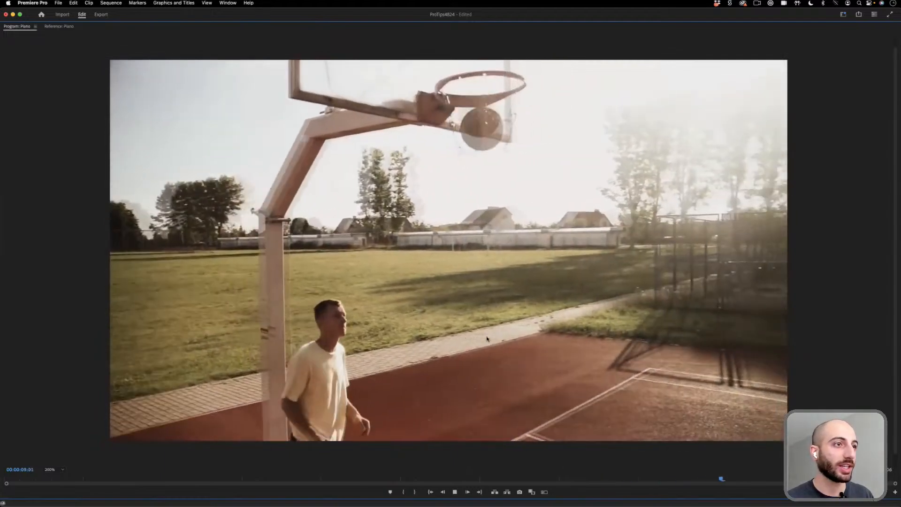
pyautogui.click(347, 479)
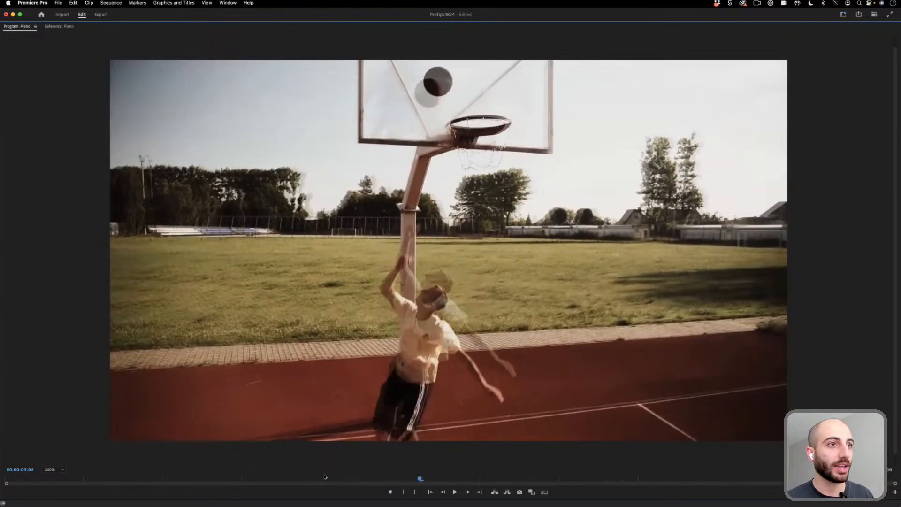
pyautogui.press('space')
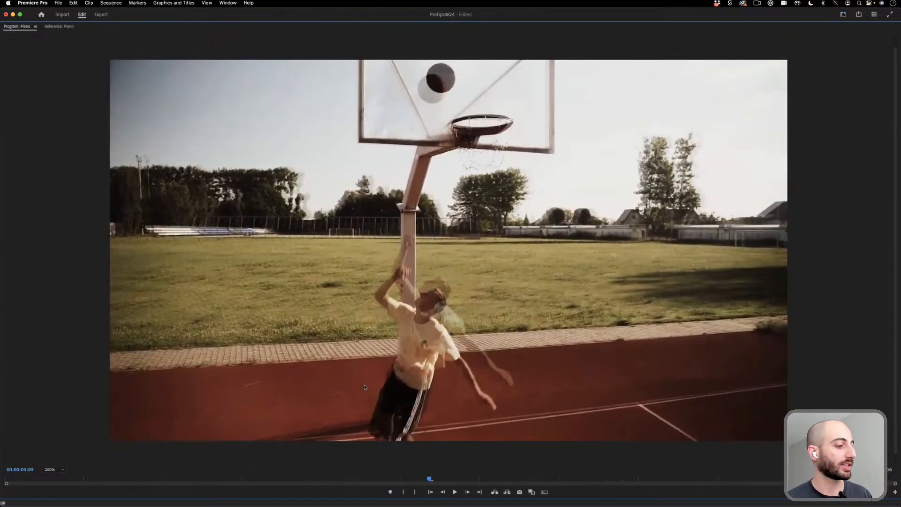
pyautogui.press('`')
# - Set the upper layup.mp4 clip's blend mode to Darken and fit the whole frame in the program preview
pyautogui.click(126, 136)
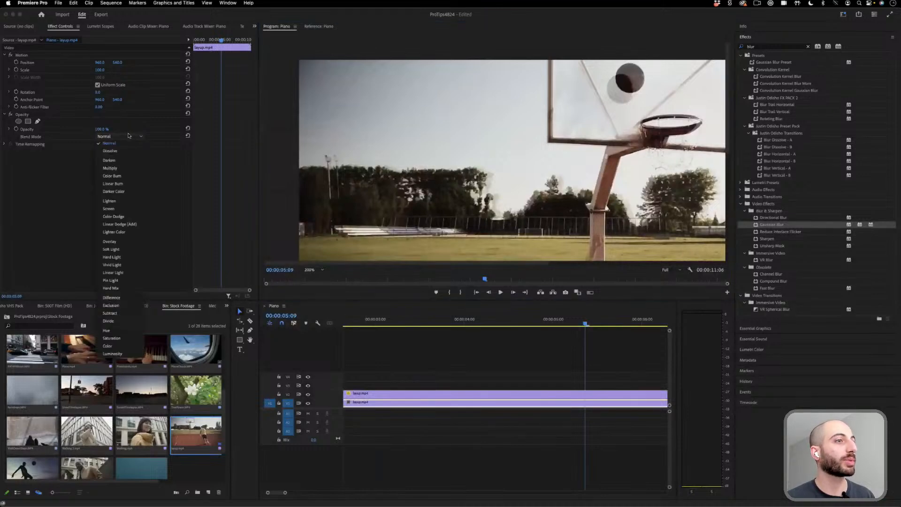
pyautogui.click(126, 137)
pyautogui.click(459, 394)
pyautogui.click(120, 137)
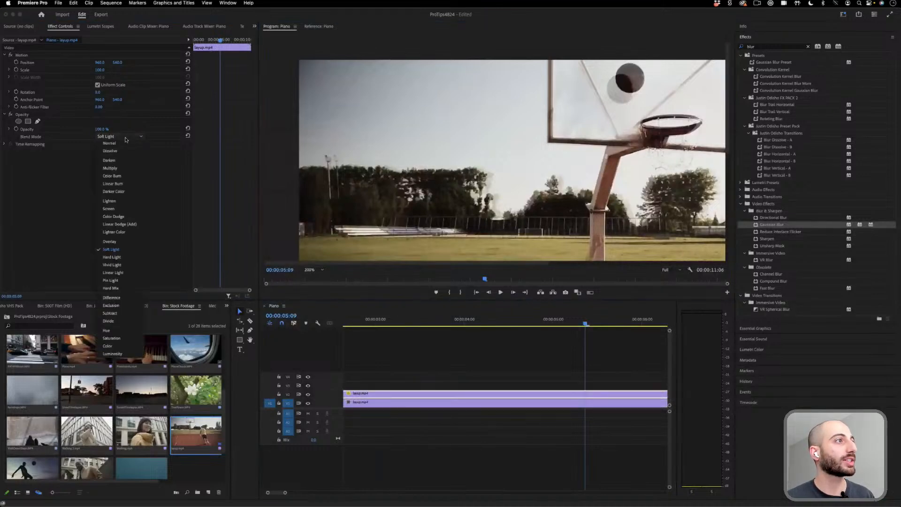
pyautogui.click(129, 160)
pyautogui.click(310, 270)
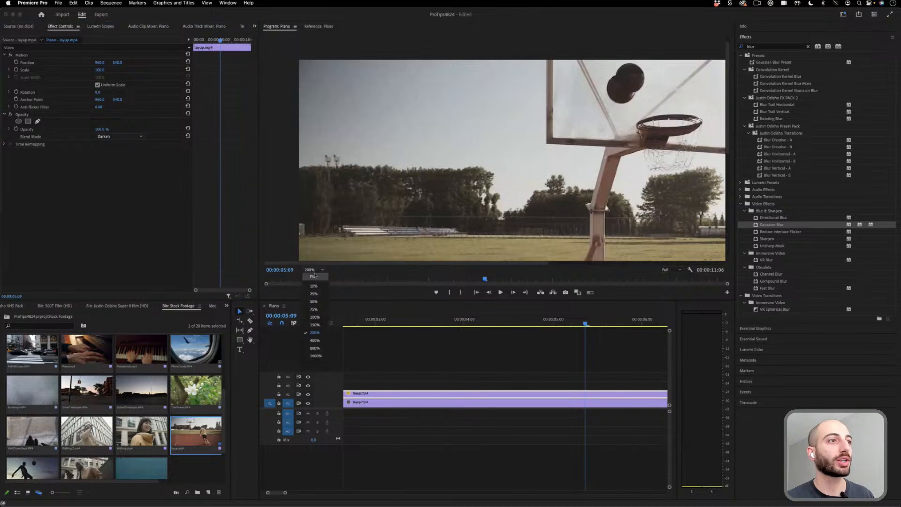
pyautogui.click(313, 278)
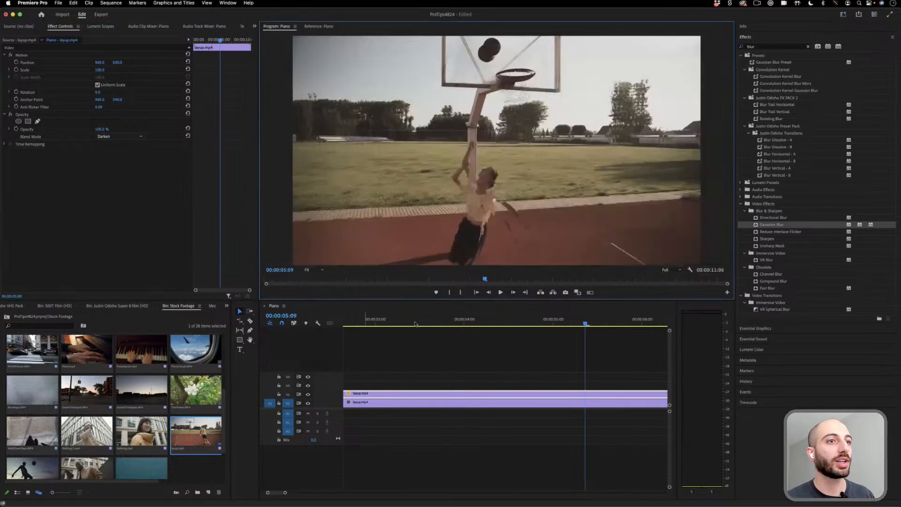
pyautogui.click(314, 270)
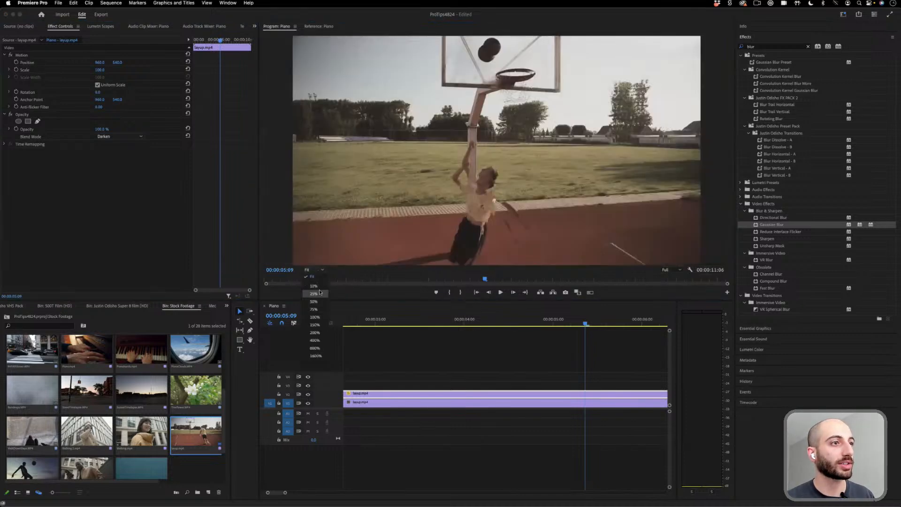
# - Change the upper layup.mp4 clip's blend mode to Exclusion and play the sequence from about 00:00:02:22
pyautogui.click(124, 137)
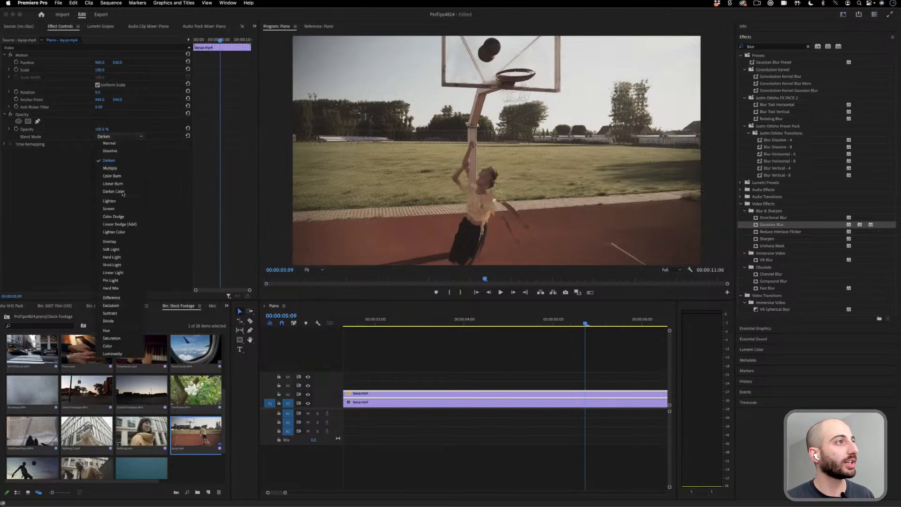
pyautogui.click(130, 305)
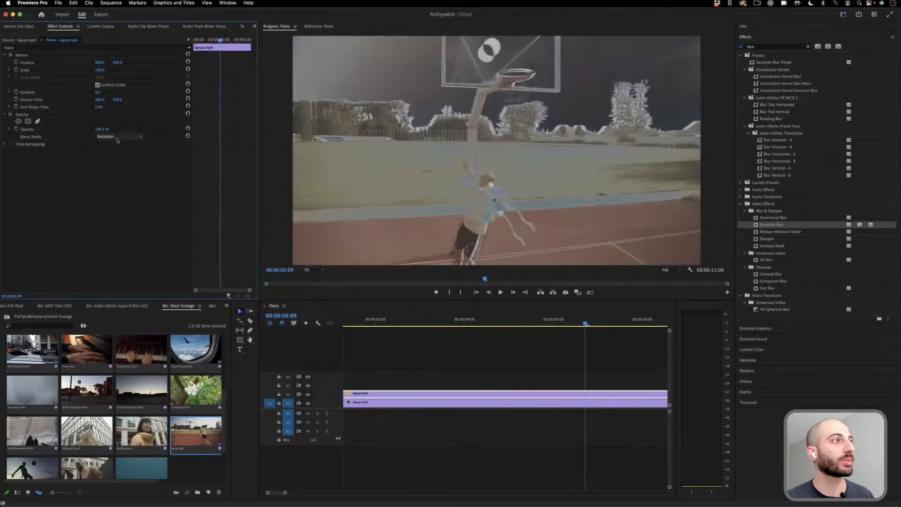
pyautogui.click(375, 321)
pyautogui.moveTo(375, 323); pyautogui.dragTo(366, 323)
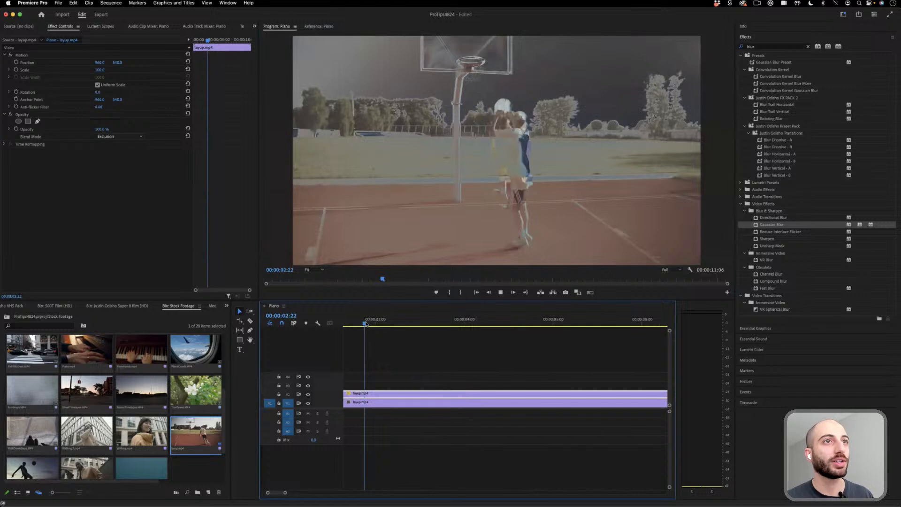
pyautogui.press('space')
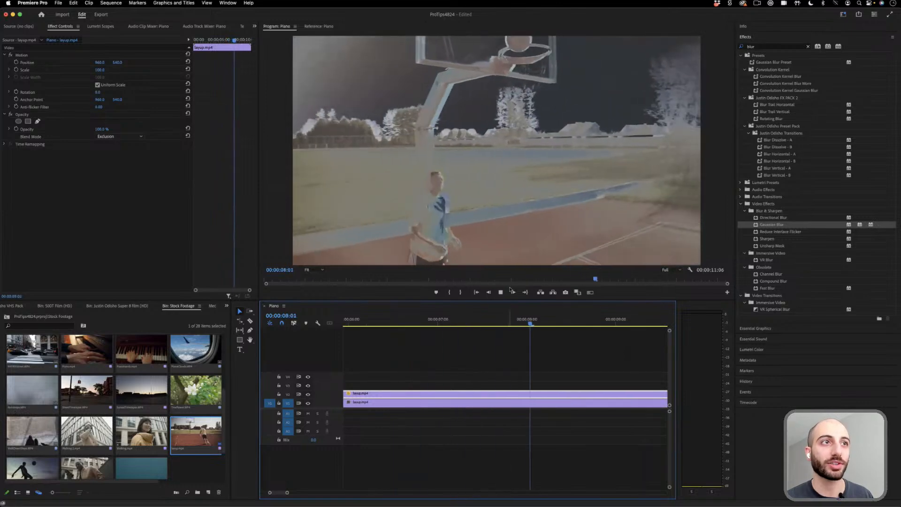
pyautogui.press('space')
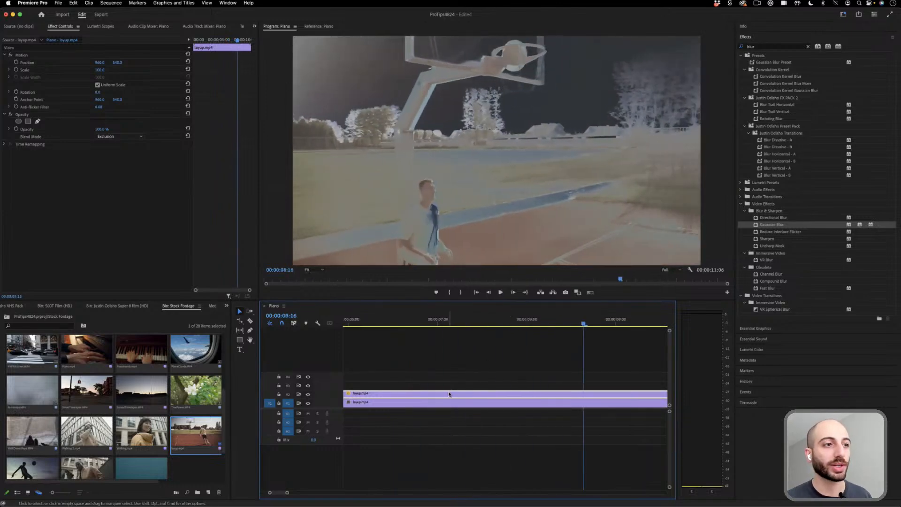
# - Duplicate the upper layup.mp4 clip onto the third video track with a slightly later start and play the three-layer sequence
pyautogui.moveTo(287, 492); pyautogui.dragTo(323, 492)
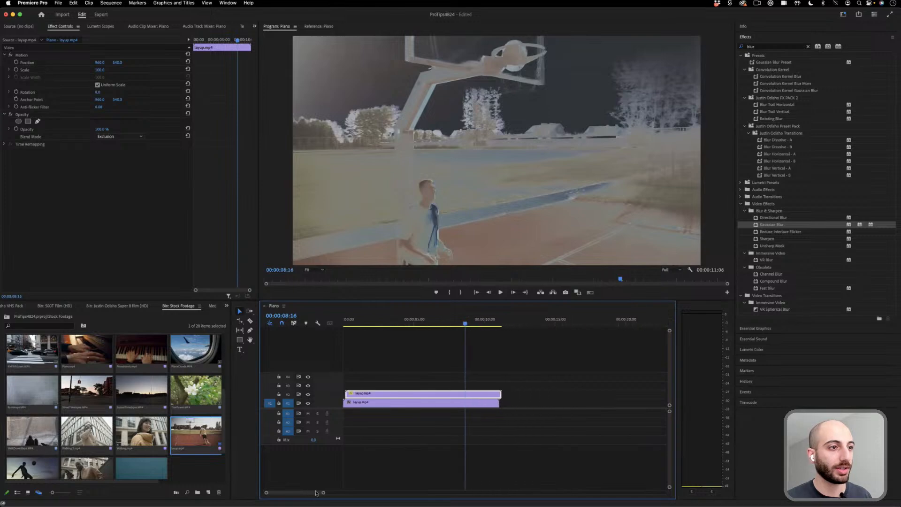
pyautogui.moveTo(364, 394)
pyautogui.mouseDown()
pyautogui.moveTo(351, 387)
pyautogui.moveTo(364, 388)
pyautogui.mouseUp()
pyautogui.press('Home')
pyautogui.press('space')
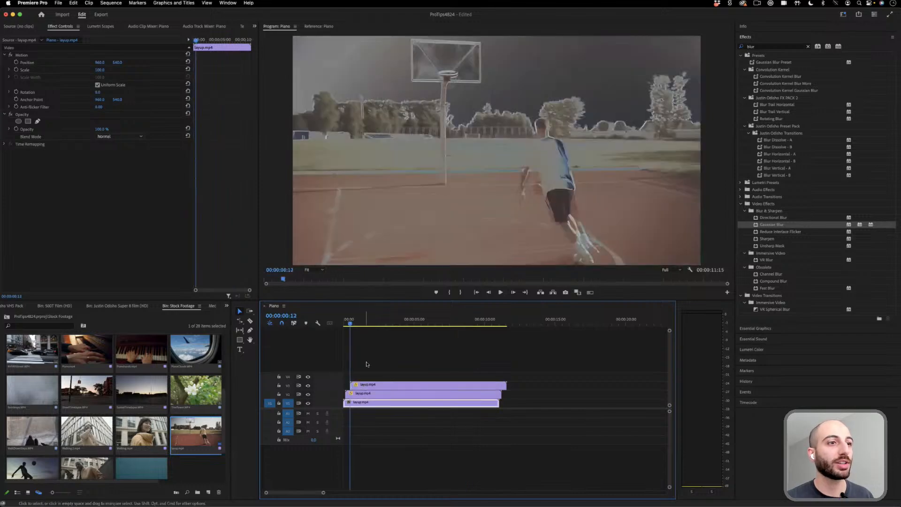
pyautogui.click(369, 385)
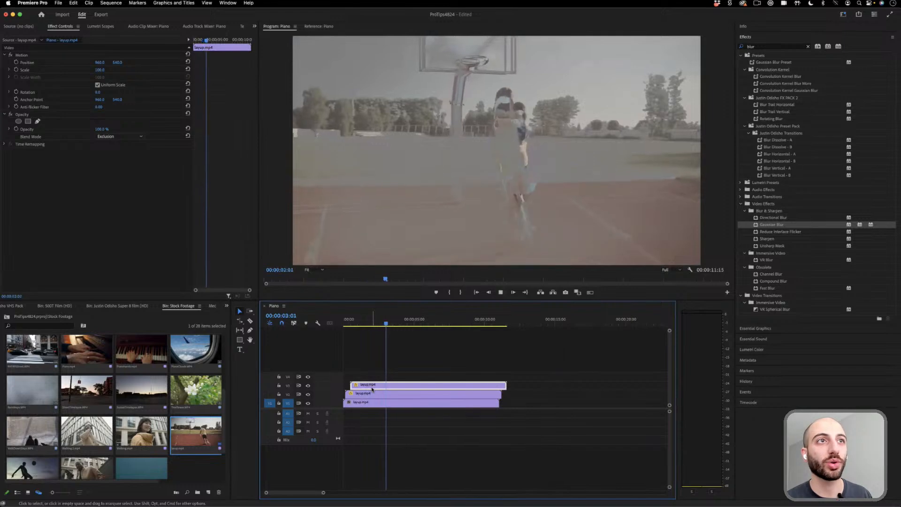
pyautogui.press('space')
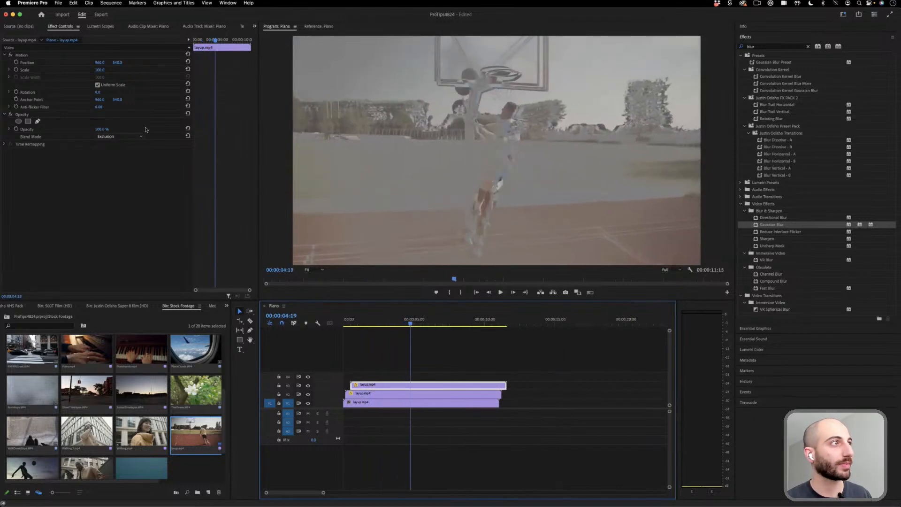
# - Set the topmost layup.mp4 clip's blend mode to Overlay and play the result from 00:00:04:19
pyautogui.click(135, 136)
pyautogui.click(120, 235)
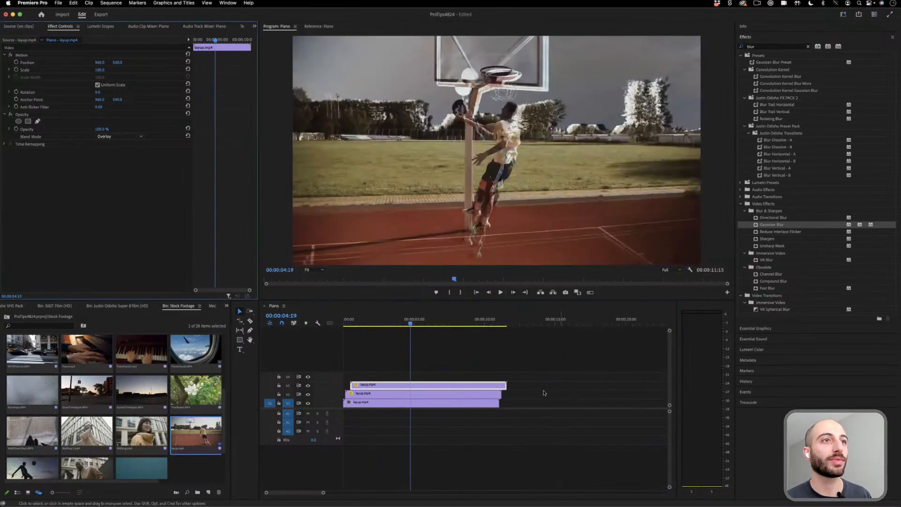
pyautogui.press('space')
pyautogui.press('space')
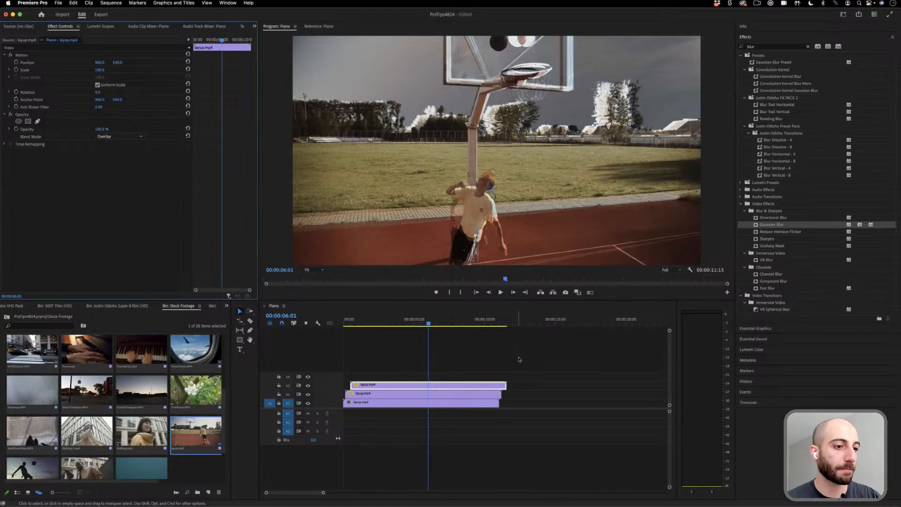
# - Replace all the layup.mp4 clips with Walking.mp4 at the start of the first video track, previewing the frame at 00:00:03:07
pyautogui.moveTo(525, 357); pyautogui.dragTo(394, 420)
pyautogui.press('Delete')
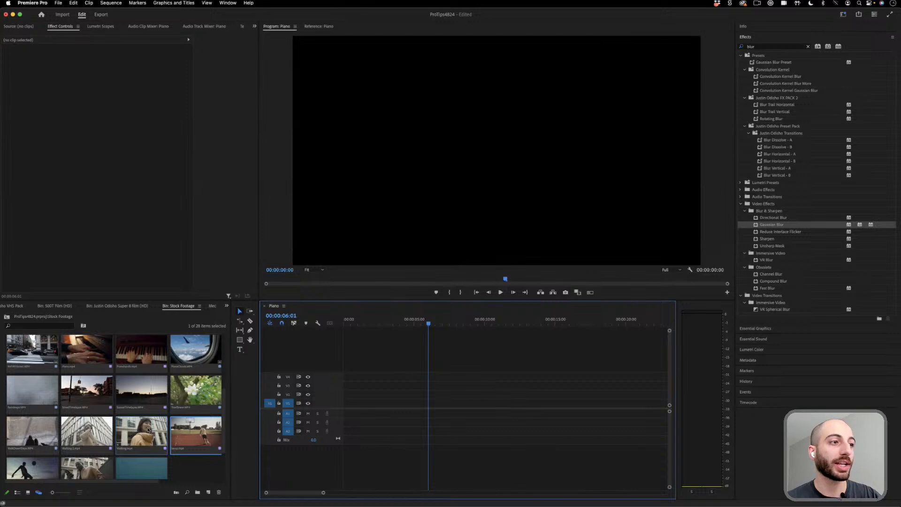
pyautogui.moveTo(148, 429); pyautogui.dragTo(351, 403)
pyautogui.click(390, 319)
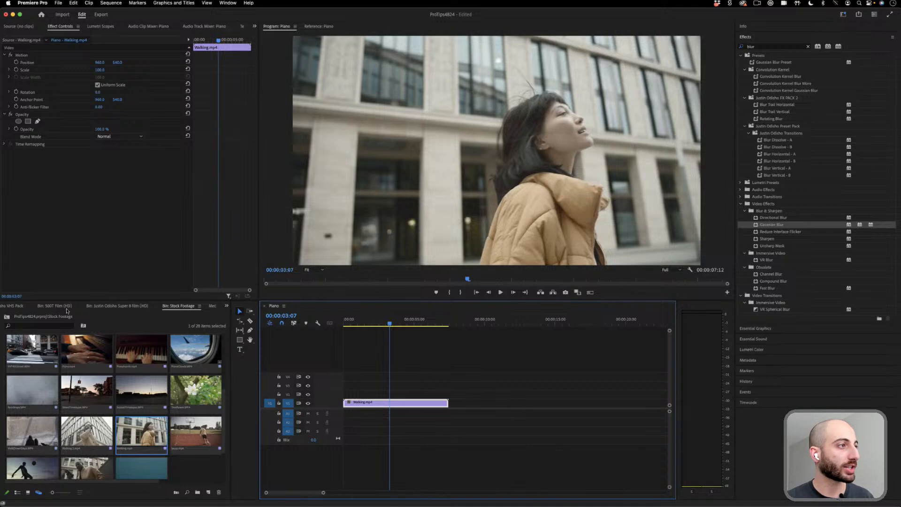
# - Place the paper image from the main project on the track above Walking.mp4, matching that clip's length
pyautogui.scroll(5, 66, 310)
pyautogui.click(43, 307)
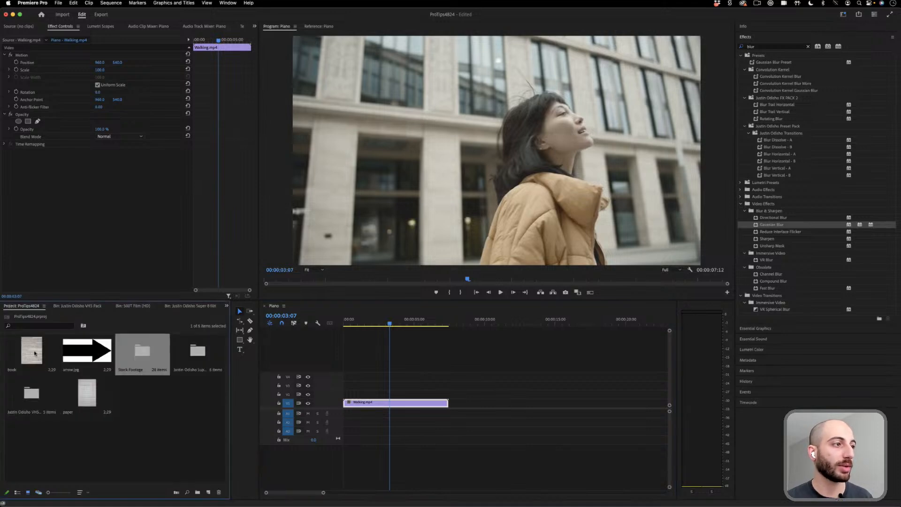
pyautogui.moveTo(86, 394); pyautogui.dragTo(447, 391)
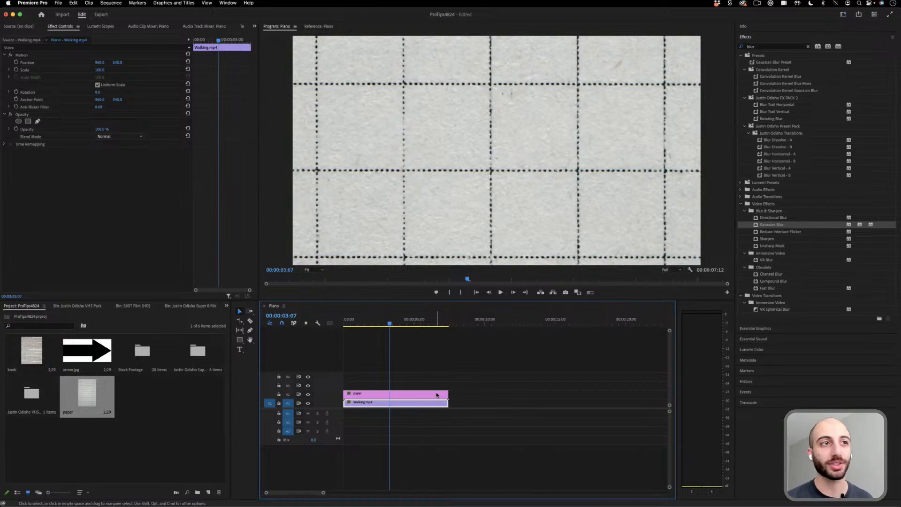
# - Try Soft Light on the paper clip, then set its blend mode to Overlay and its opacity to 25%
pyautogui.click(404, 395)
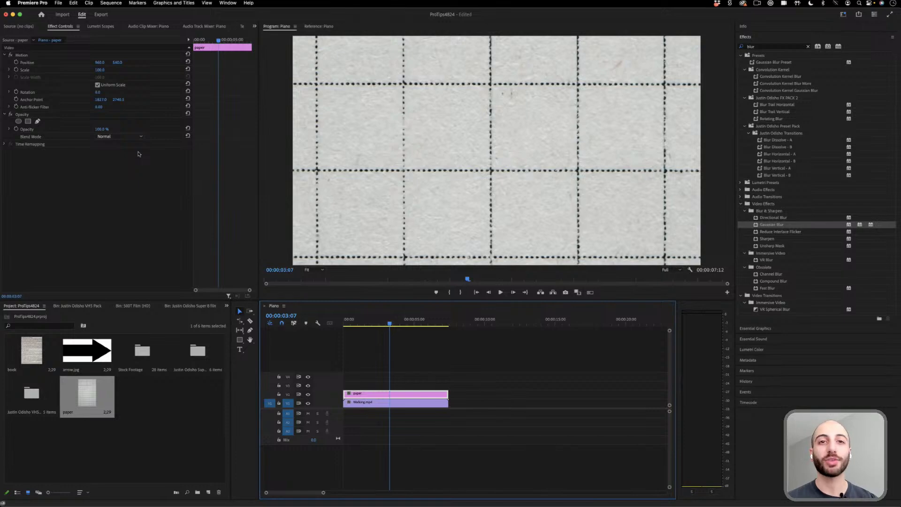
pyautogui.click(134, 137)
pyautogui.click(134, 250)
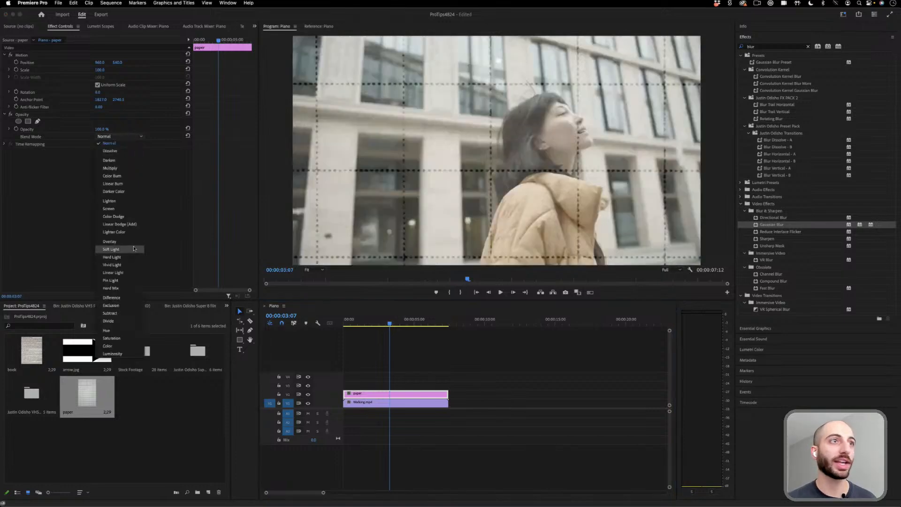
pyautogui.click(132, 136)
pyautogui.click(120, 246)
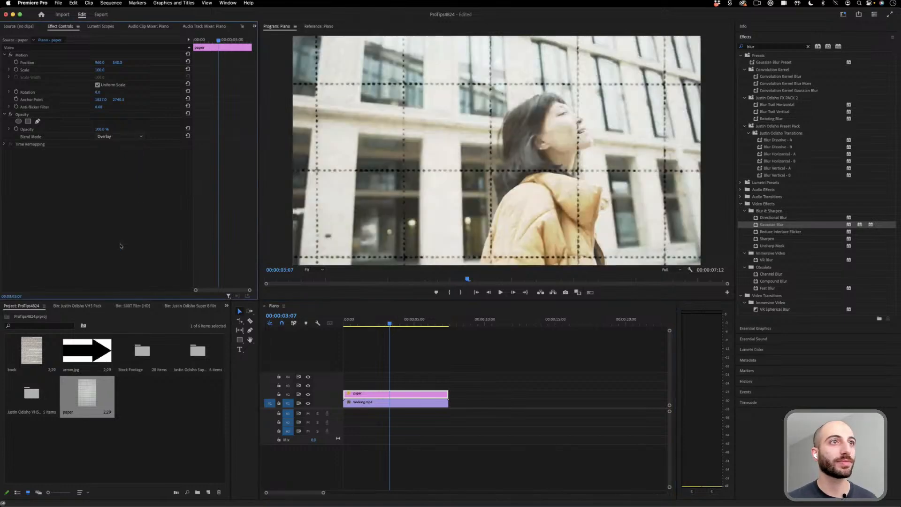
pyautogui.moveTo(100, 129); pyautogui.dragTo(65, 129)
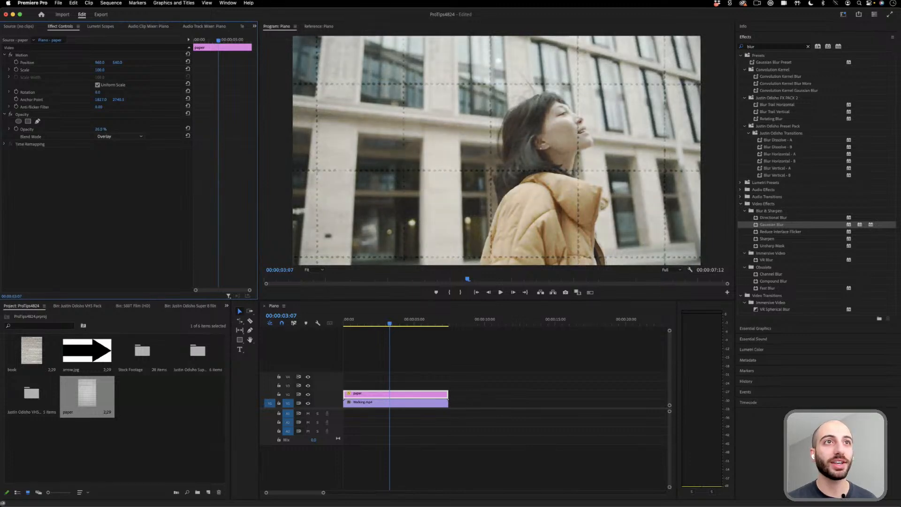
# - Play the walking footage with the paper grid overlay from about 00:00:00:13
pyautogui.moveTo(389, 323); pyautogui.dragTo(353, 324)
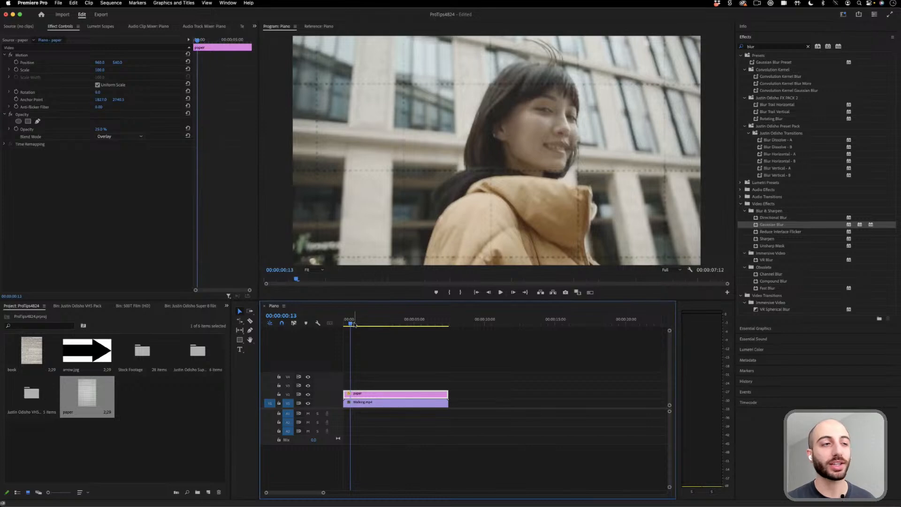
pyautogui.press('space')
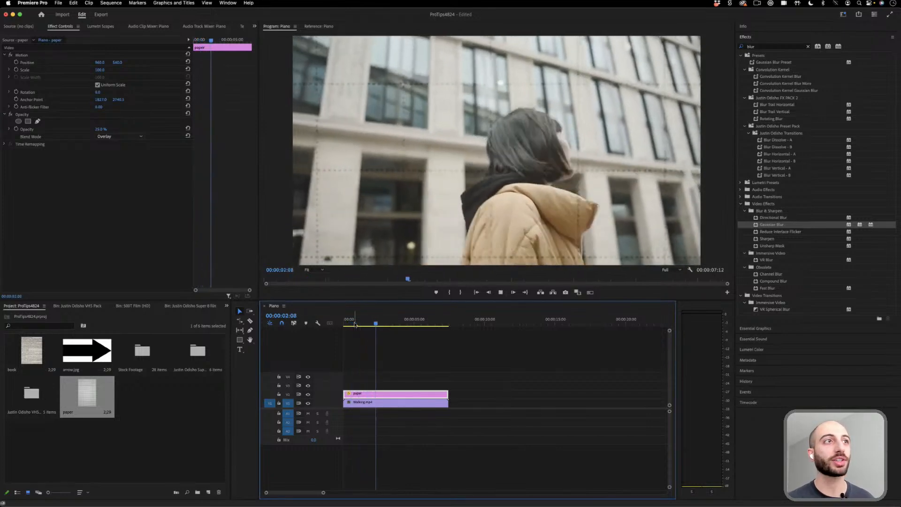
pyautogui.press('space')
# - Reduce the paper clip's scale for a finer grid and replay the walking footage from near its start
pyautogui.moveTo(100, 70); pyautogui.dragTo(156, 70)
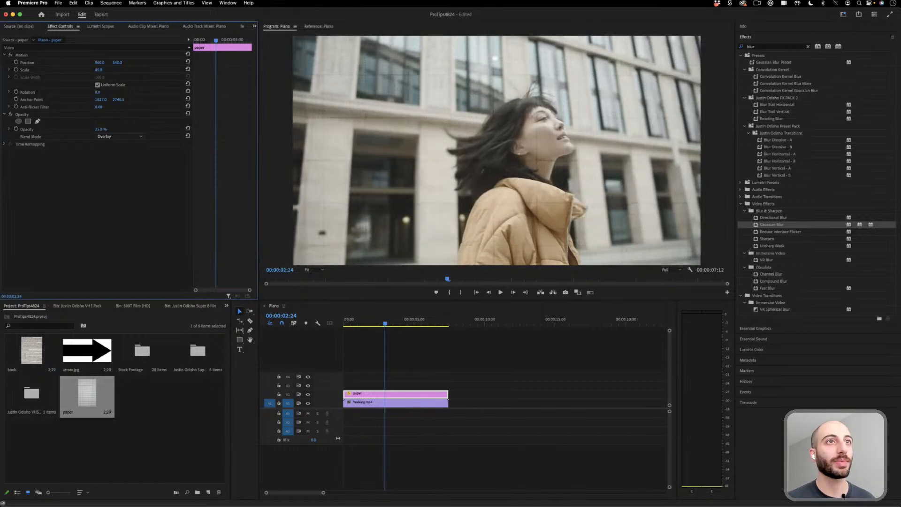
pyautogui.press('space')
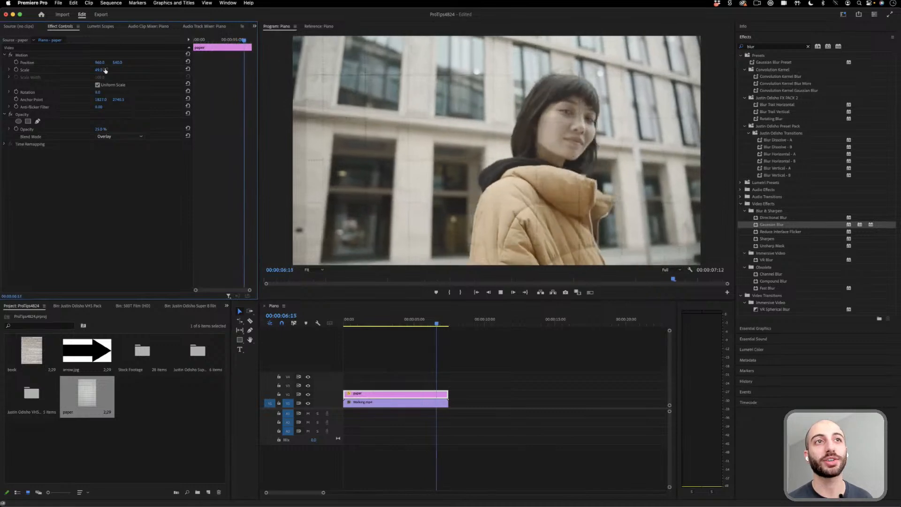
pyautogui.press('space')
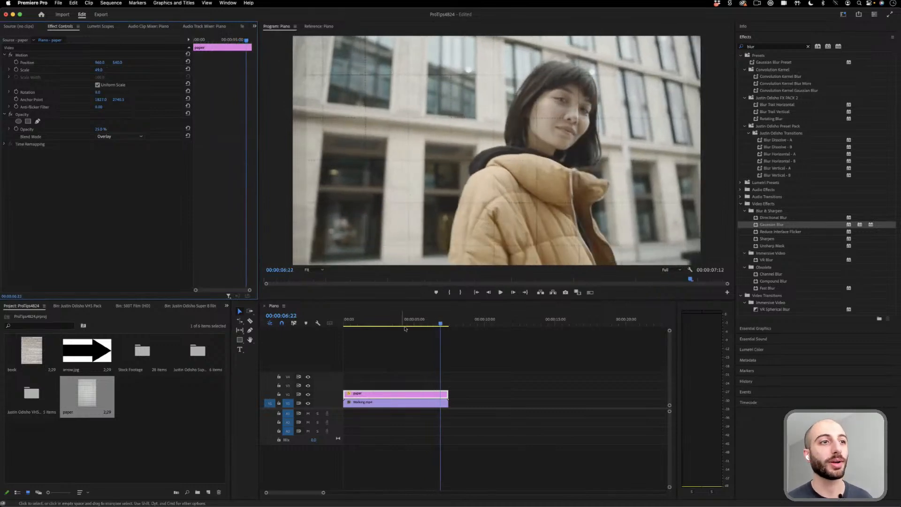
pyautogui.moveTo(399, 322); pyautogui.dragTo(352, 326)
pyautogui.press('space')
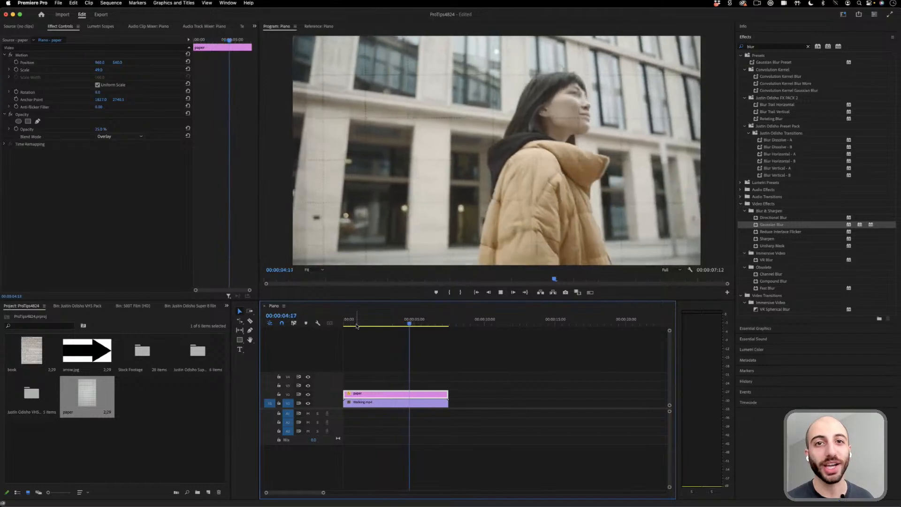
pyautogui.press('space')
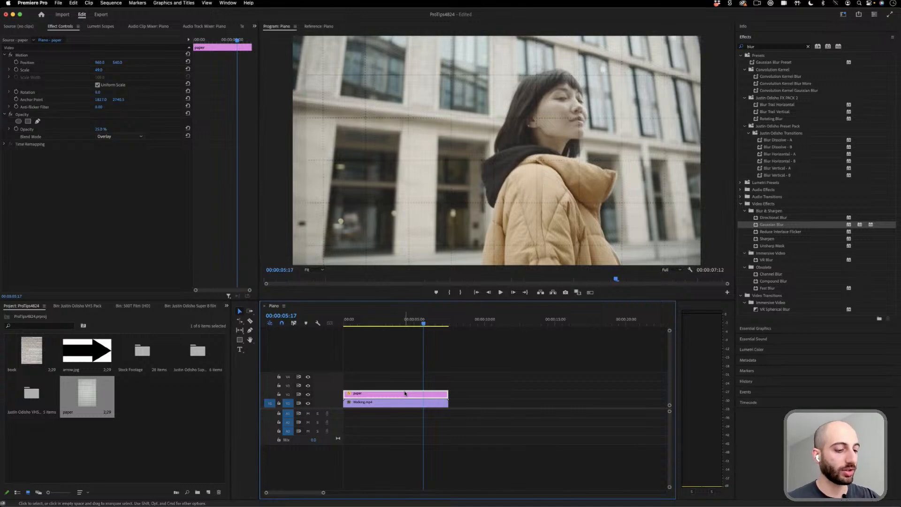
# - Open the book image in the source monitor and delete the paper and Walking.mp4 clips from the sequence
pyautogui.doubleClick(47, 351)
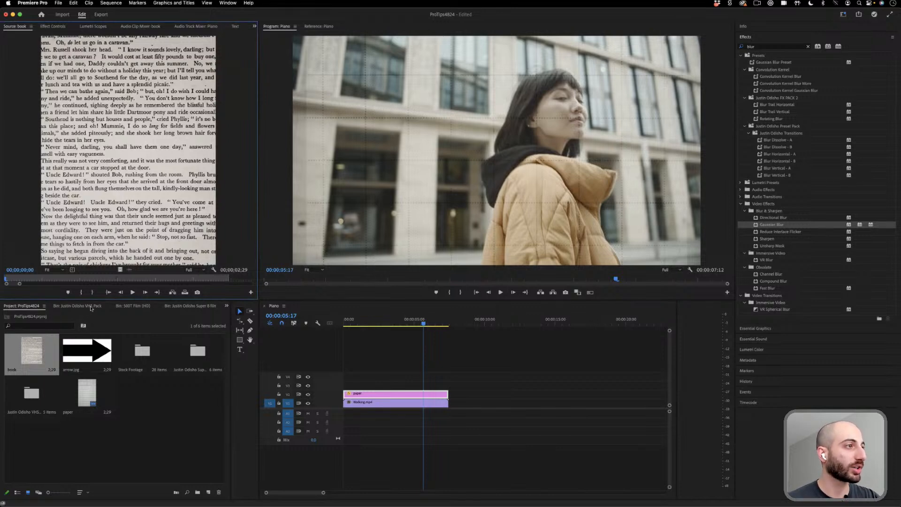
pyautogui.moveTo(474, 392); pyautogui.dragTo(386, 429)
pyautogui.press('Delete')
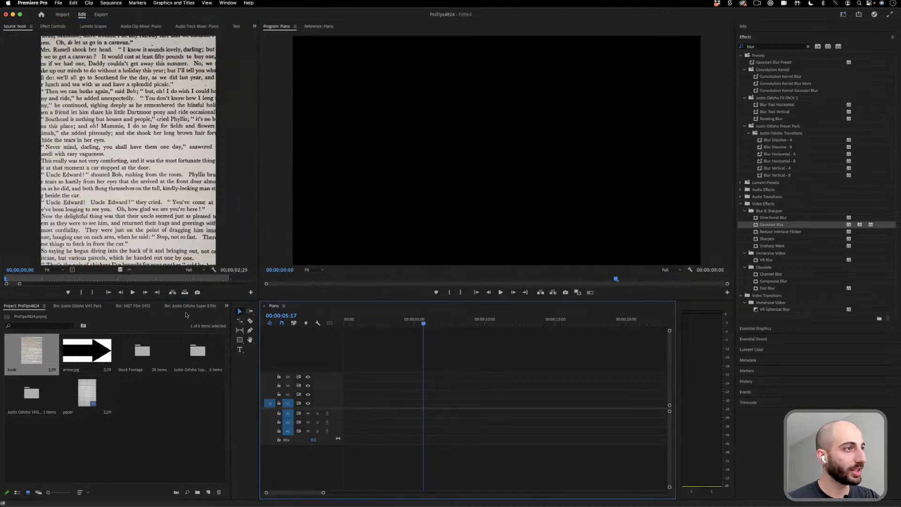
# - Place the white tree blossom clip from the Stock Footage bin at the start of V1, keeping the existing sequence settings
pyautogui.doubleClick(143, 350)
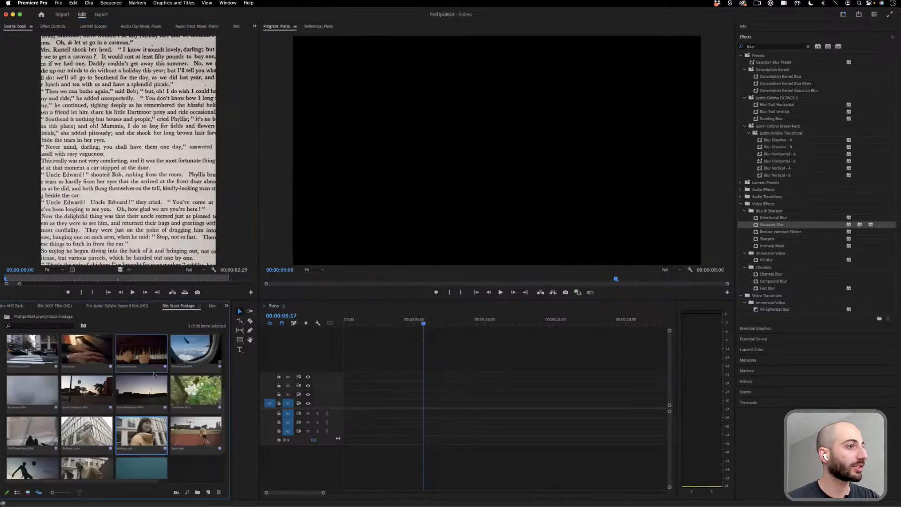
pyautogui.scroll(5, 151, 393)
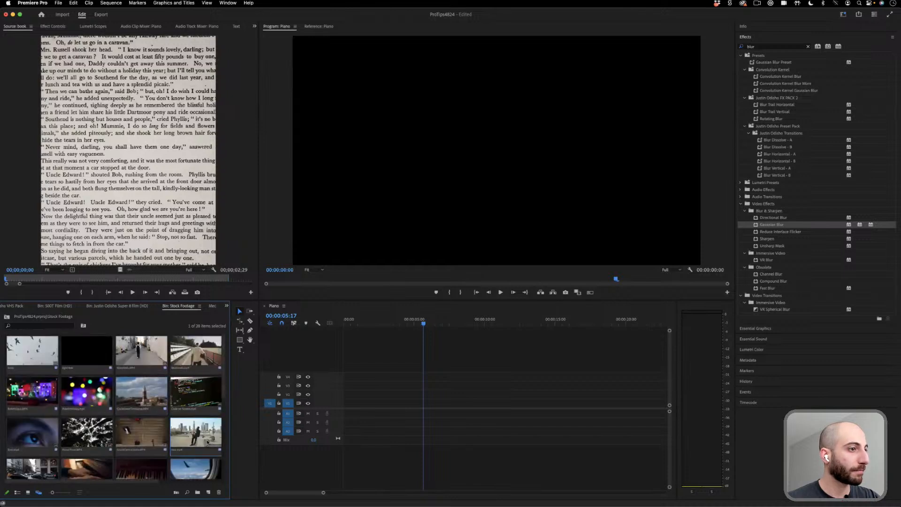
pyautogui.scroll(-3, 204, 440)
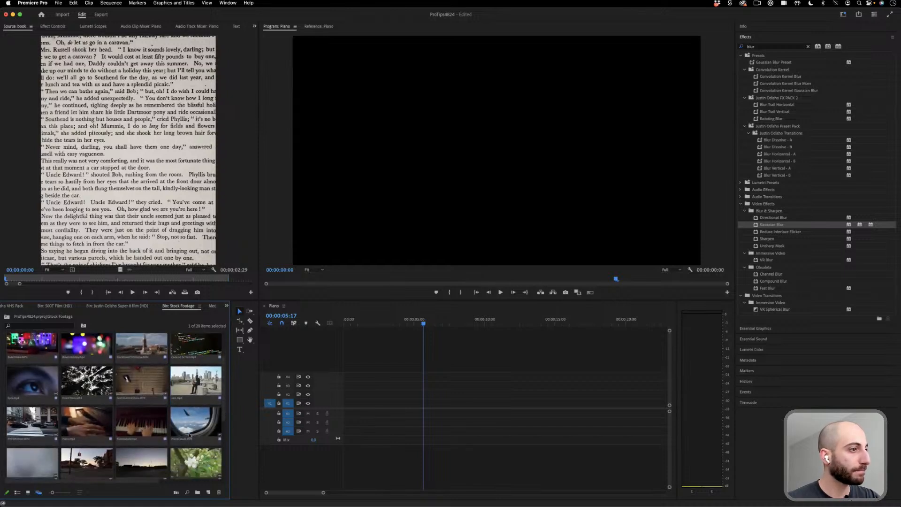
pyautogui.scroll(-2, 188, 432)
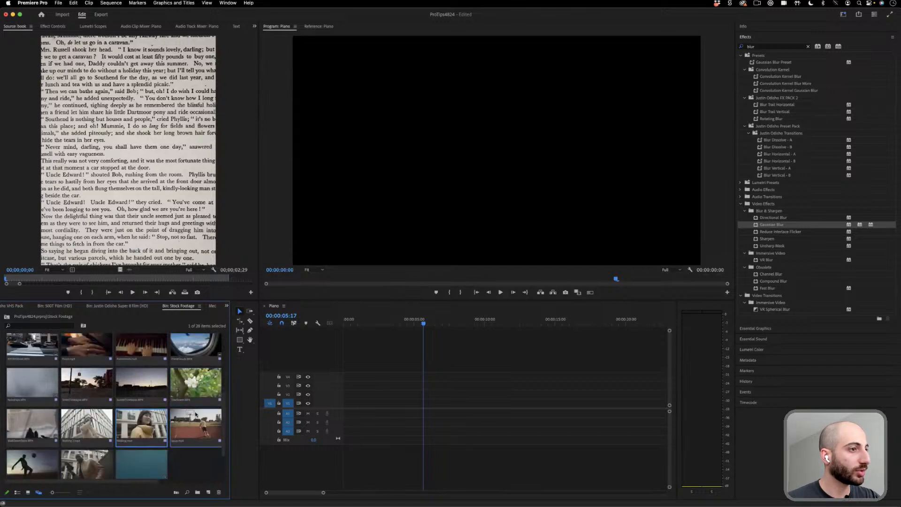
pyautogui.scroll(3, 175, 417)
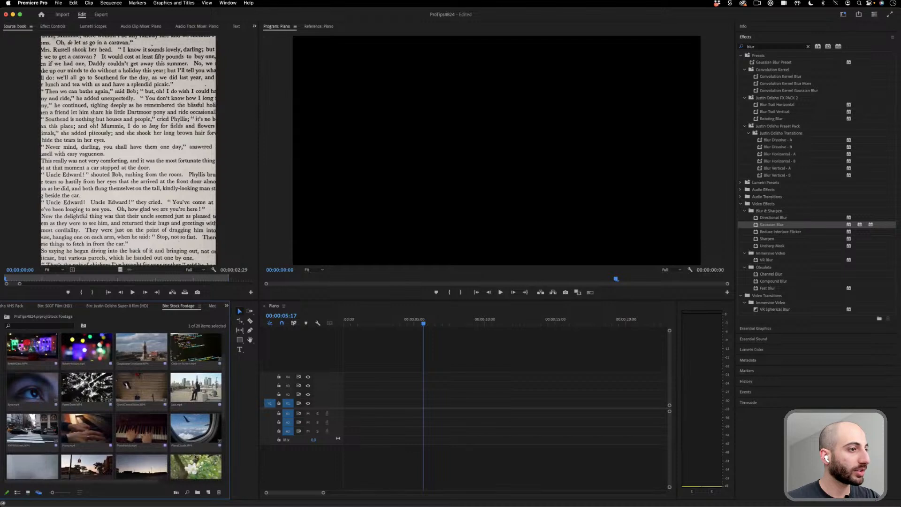
pyautogui.moveTo(192, 460); pyautogui.dragTo(361, 404)
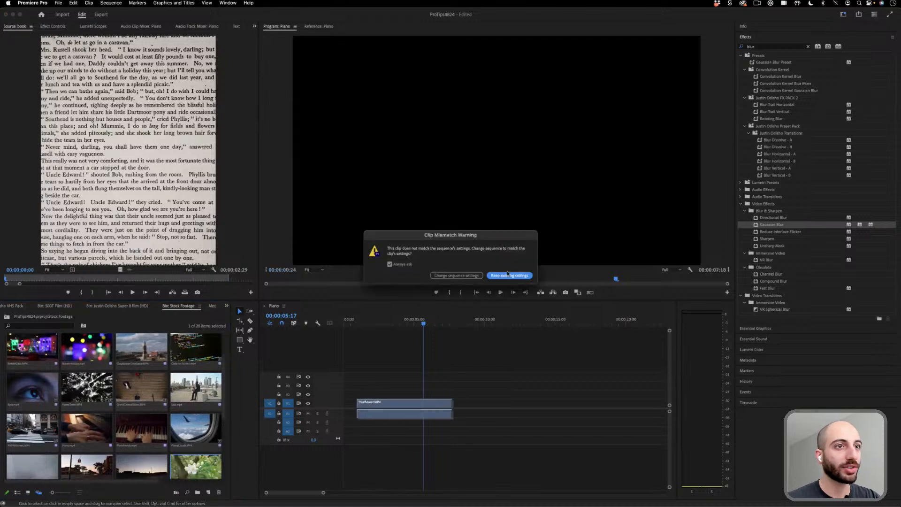
pyautogui.click(509, 275)
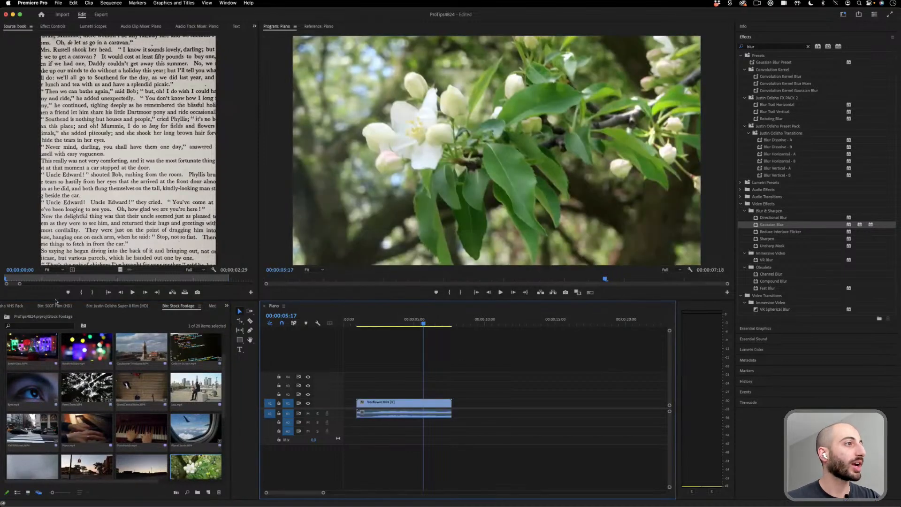
# - Place the book image on the track above the blossom clip and extend it to the same length
pyautogui.click(8, 308)
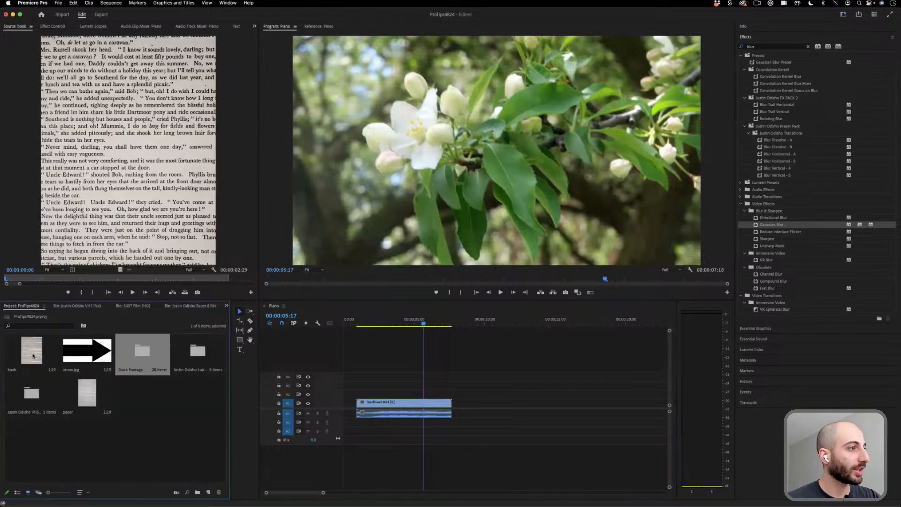
pyautogui.moveTo(31, 349); pyautogui.dragTo(396, 391)
pyautogui.moveTo(449, 389); pyautogui.dragTo(451, 391)
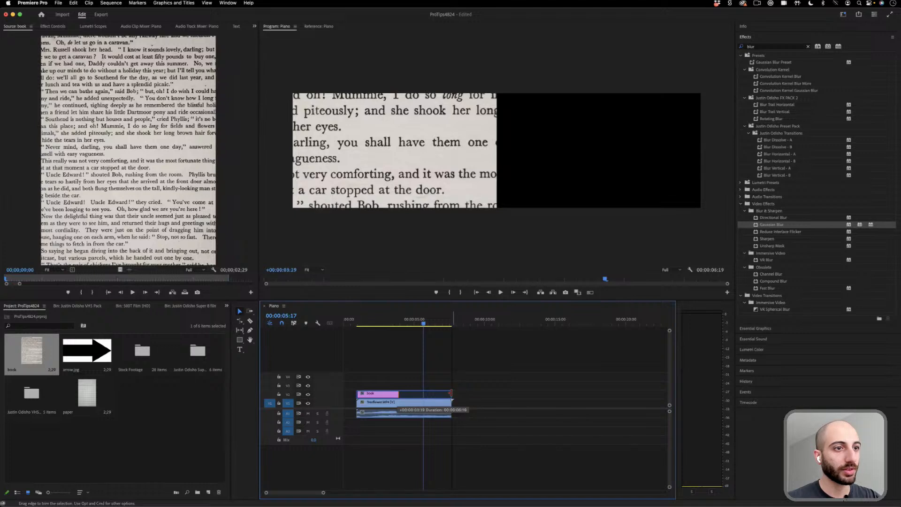
# - Set the book clip's blend mode to Multiply
pyautogui.click(406, 394)
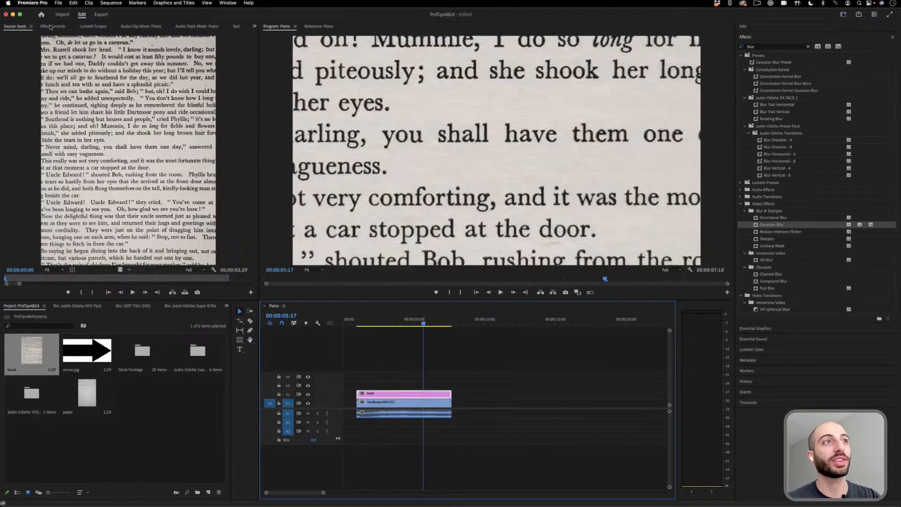
pyautogui.click(50, 27)
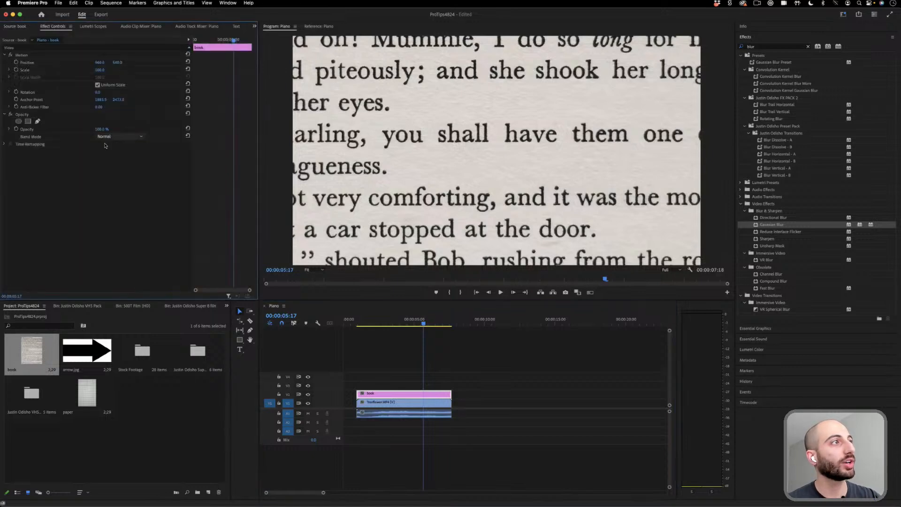
pyautogui.click(120, 136)
pyautogui.click(111, 168)
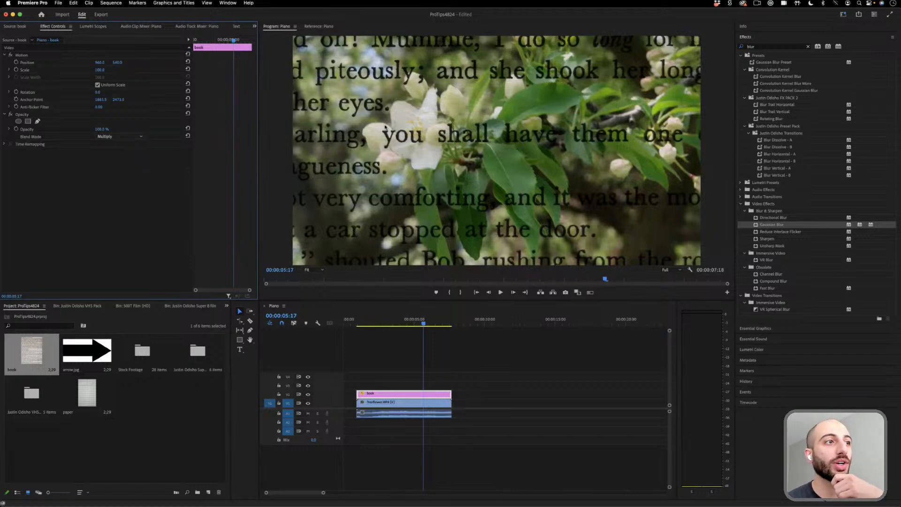
# - Inspect the paper texture on the petals and leaves at 400% preview zoom, then fit the preview again
pyautogui.click(321, 270)
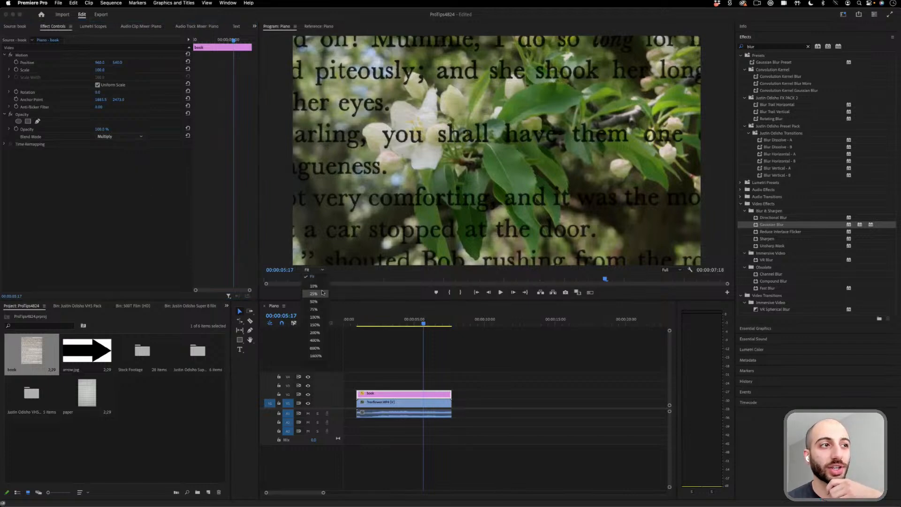
pyautogui.click(315, 341)
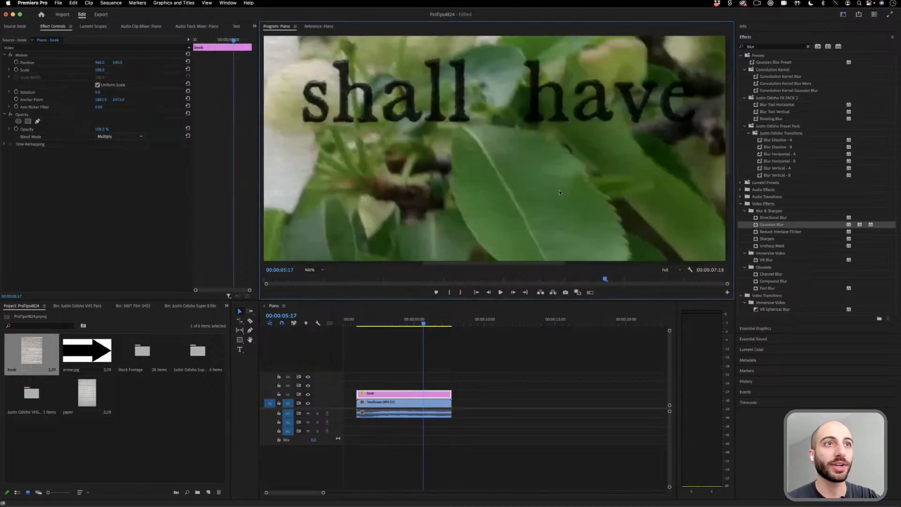
pyautogui.moveTo(726, 154); pyautogui.dragTo(719, 119)
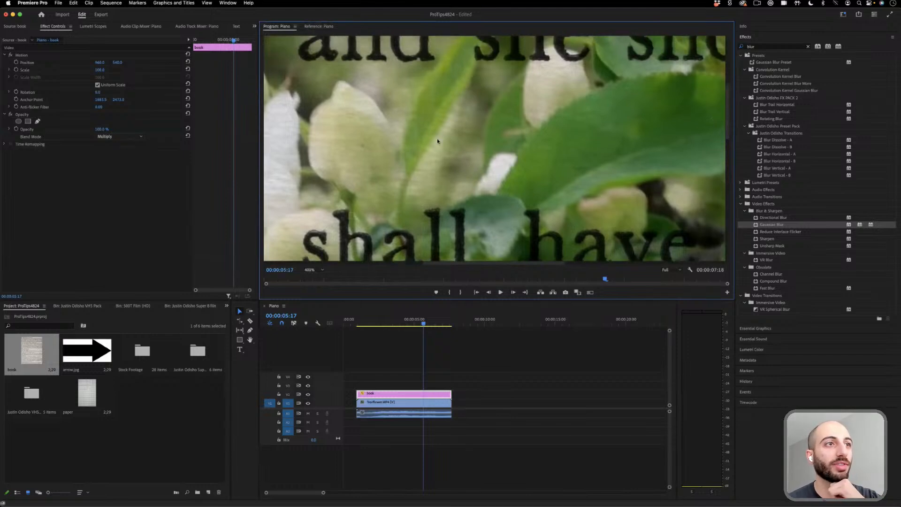
pyautogui.click(315, 270)
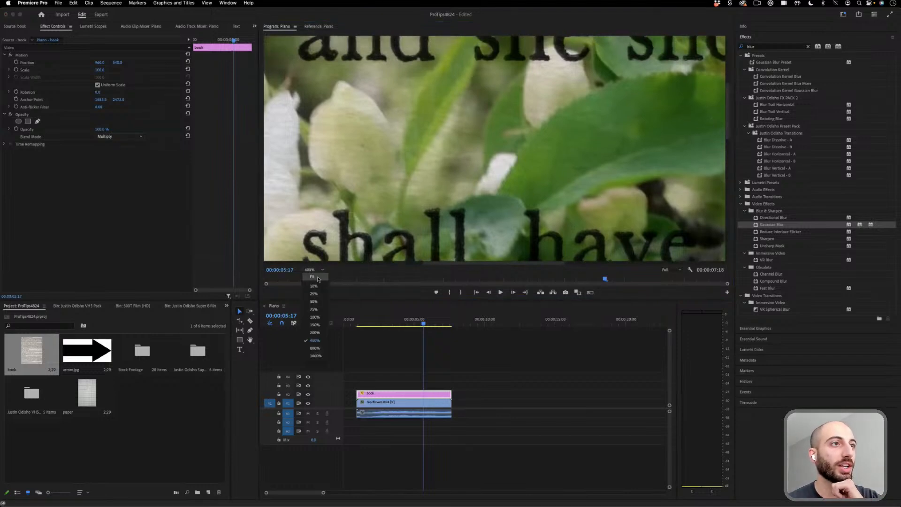
pyautogui.click(318, 279)
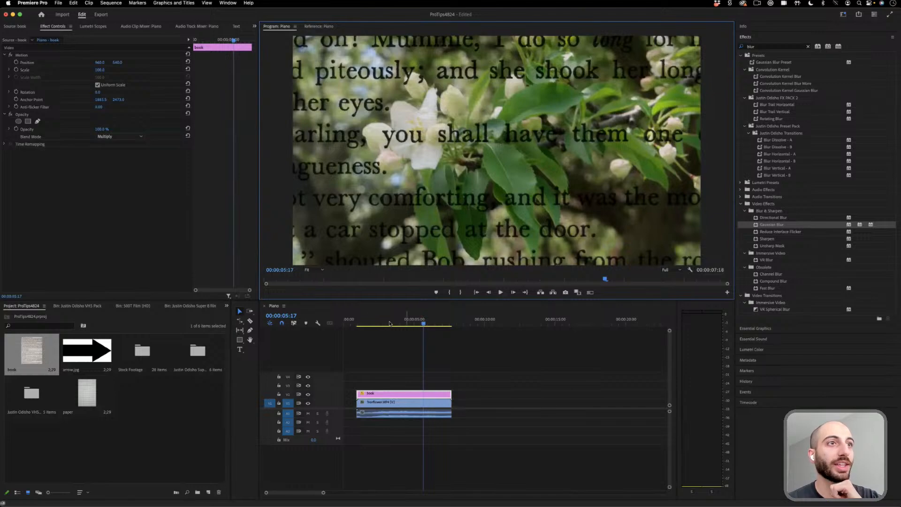
# - Play the blossom footage with the multiplied book text from near its start
pyautogui.click(374, 323)
pyautogui.press('space')
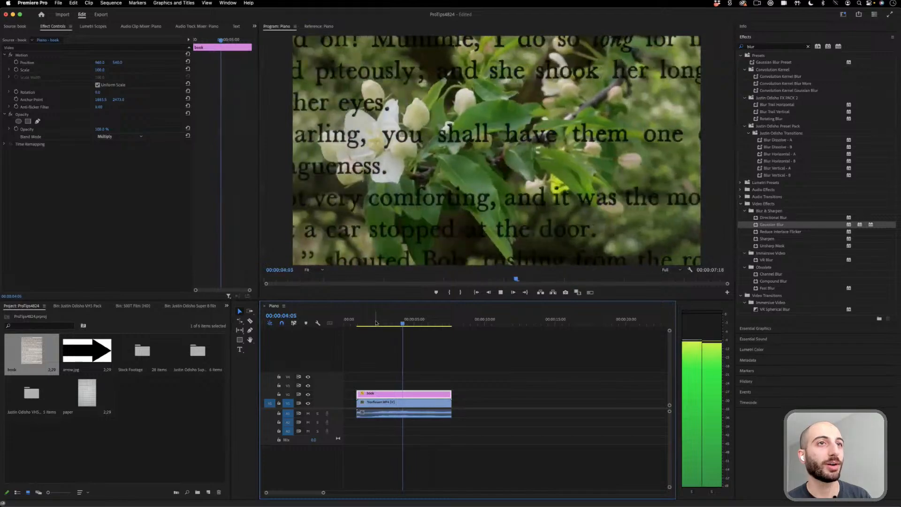
pyautogui.press('space')
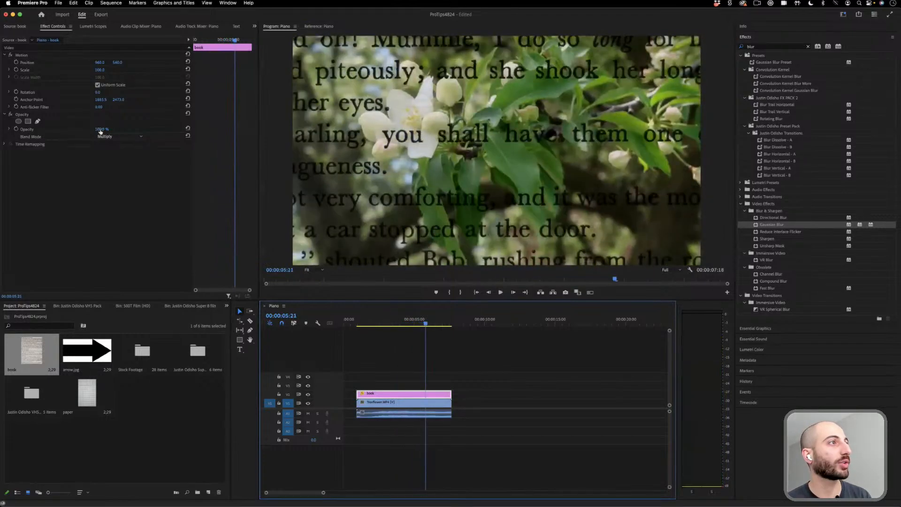
# - Try a lower opacity on the book clip while playing the footage
pyautogui.moveTo(99, 129)
pyautogui.mouseDown()
pyautogui.moveTo(87, 130)
pyautogui.moveTo(103, 130)
pyautogui.mouseUp()
pyautogui.press('space')
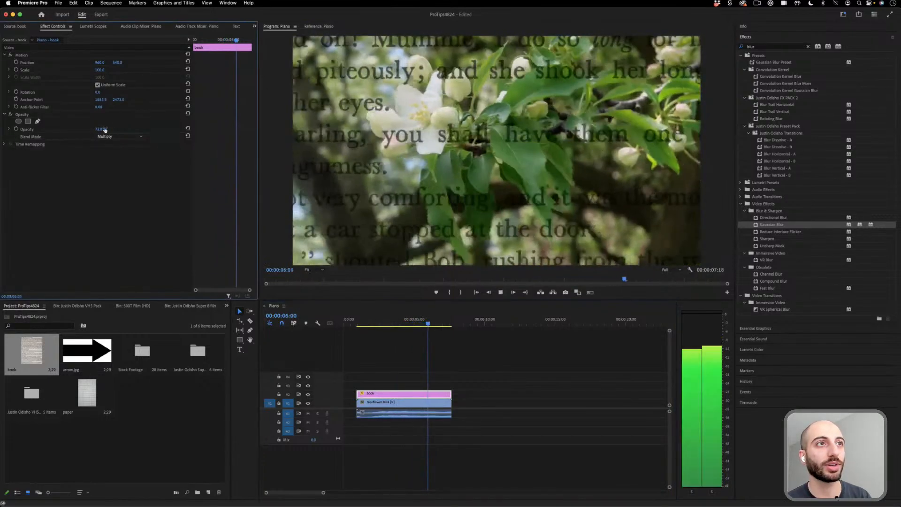
pyautogui.press('space')
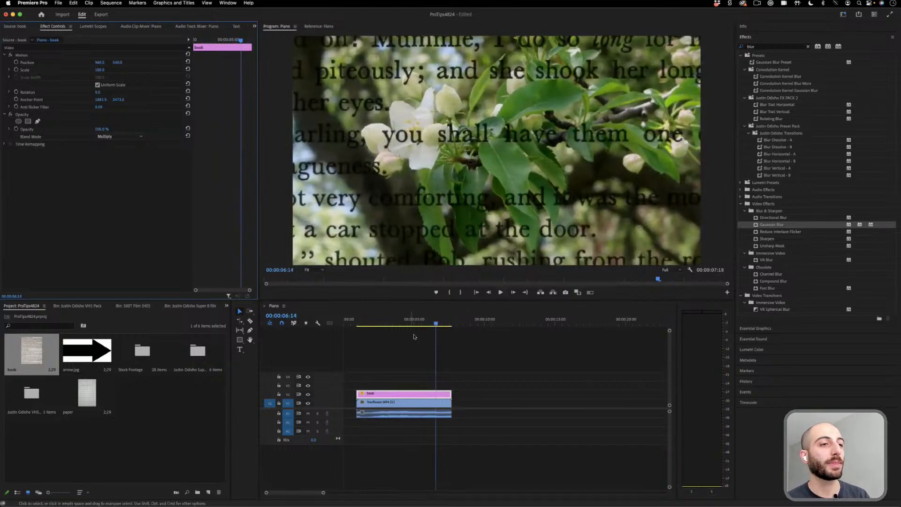
# - Keyframe the book clip's horizontal position from 960 at the clip's start to about 1814 at its end
pyautogui.click(369, 323)
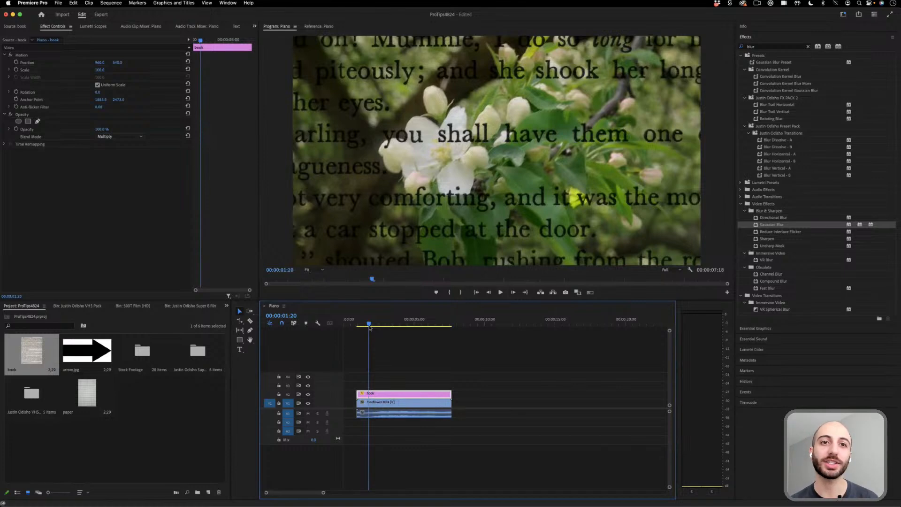
pyautogui.click(16, 63)
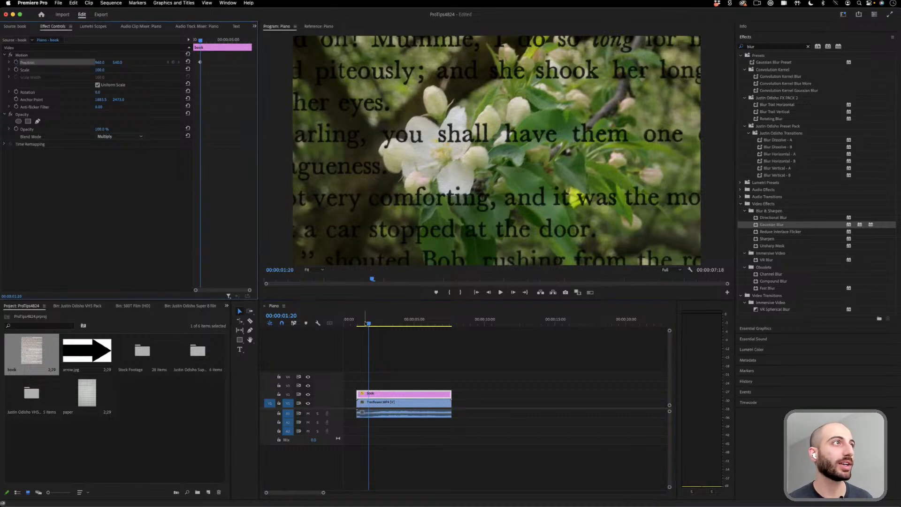
pyautogui.moveTo(200, 62); pyautogui.dragTo(194, 63)
pyautogui.moveTo(200, 41); pyautogui.dragTo(232, 41)
pyautogui.moveTo(100, 62); pyautogui.dragTo(500, 63)
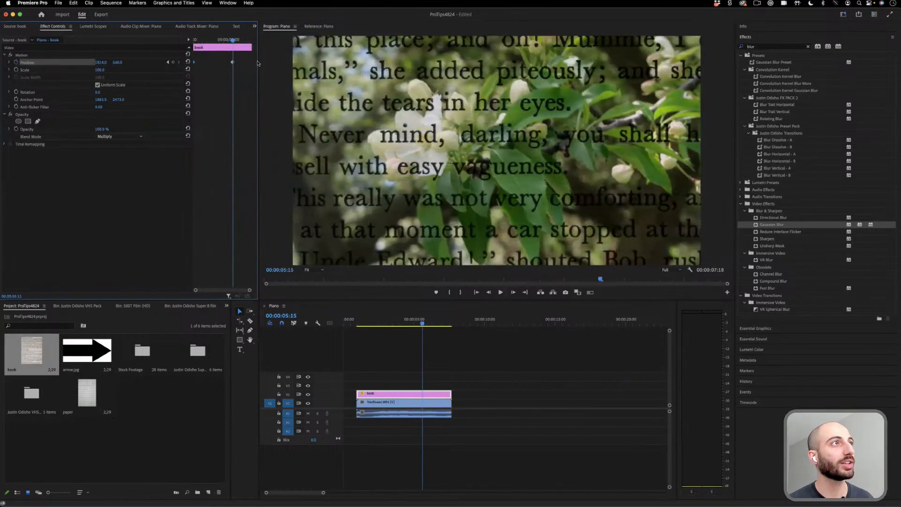
pyautogui.moveTo(232, 63); pyautogui.dragTo(199, 41)
# - Check the position keyframe at the clip's end and play the sliding book text from the clip's start
pyautogui.press('space')
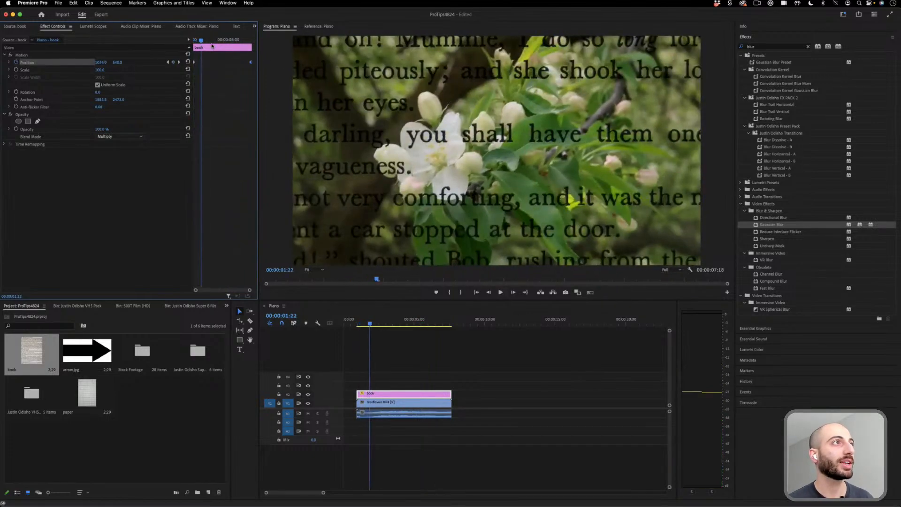
pyautogui.click(178, 62)
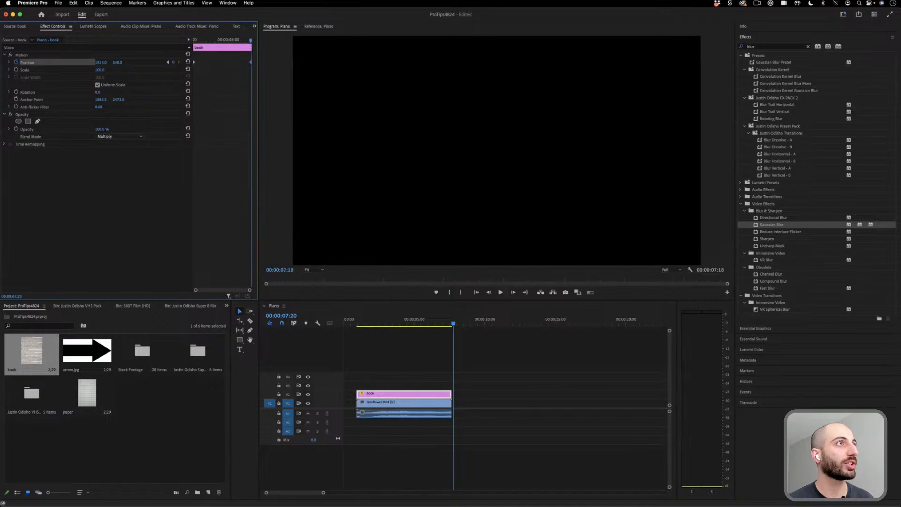
pyautogui.moveTo(219, 41); pyautogui.dragTo(192, 41)
pyautogui.press('space')
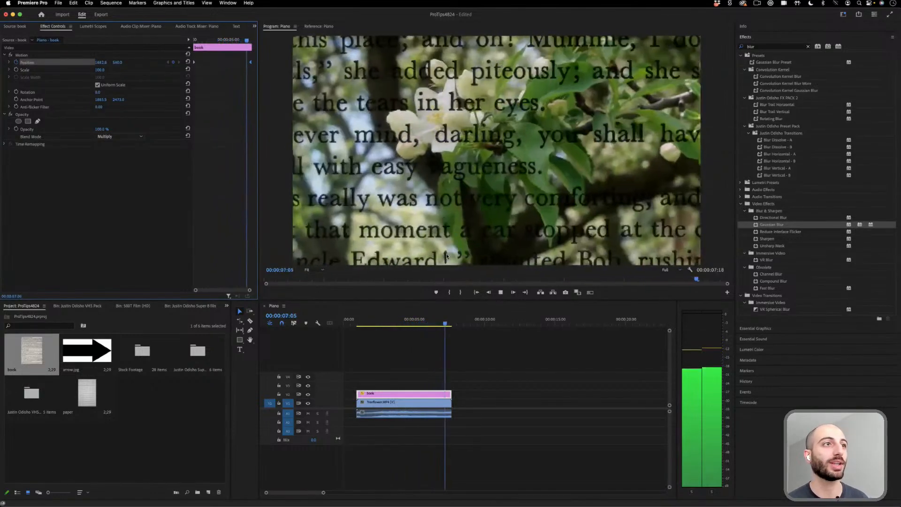
pyautogui.press('space')
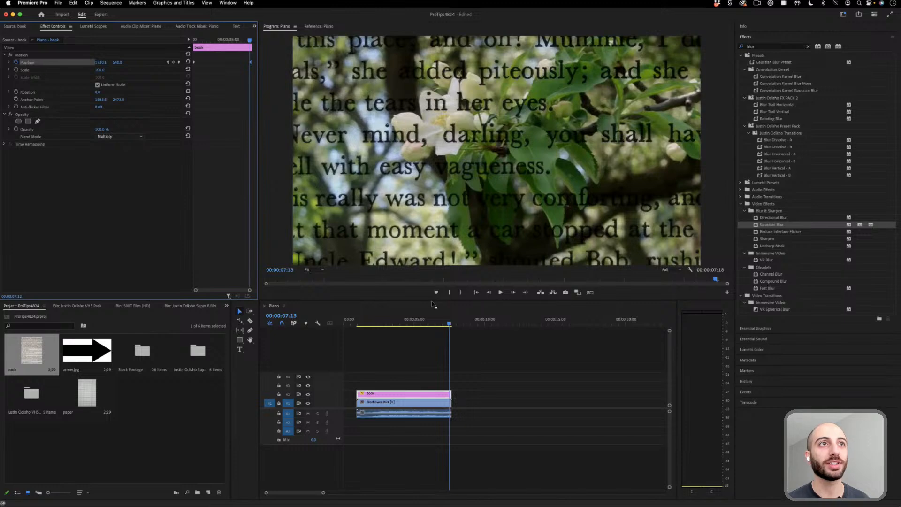
# - Try the Overlay, Soft Light and Exclusion blend modes on the book clip
pyautogui.click(123, 137)
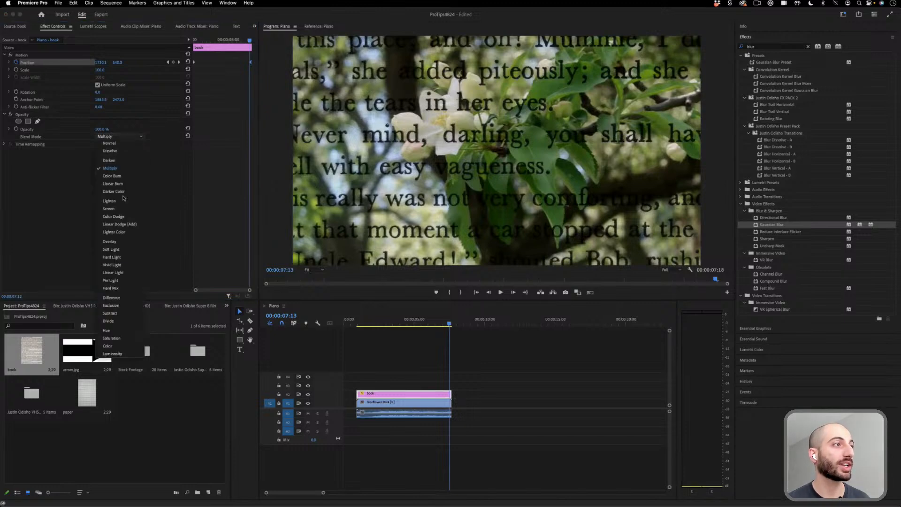
pyautogui.click(136, 242)
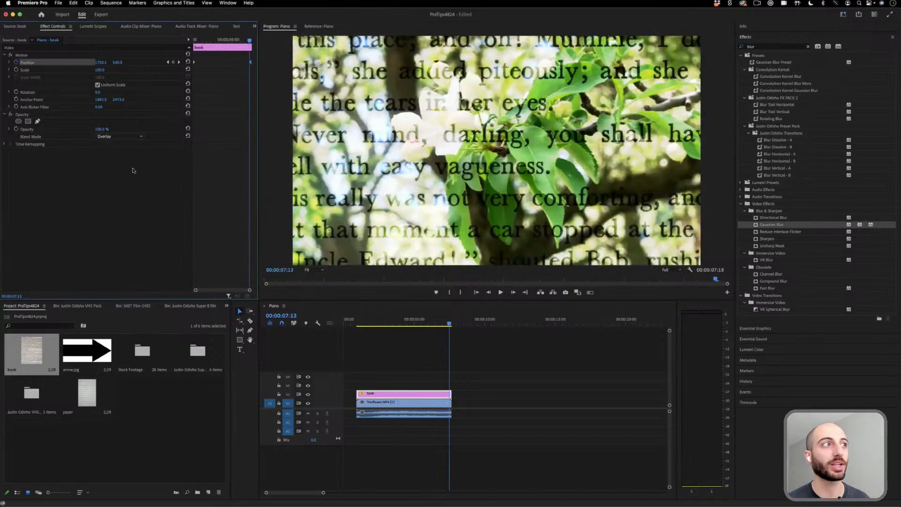
pyautogui.click(123, 136)
pyautogui.click(111, 249)
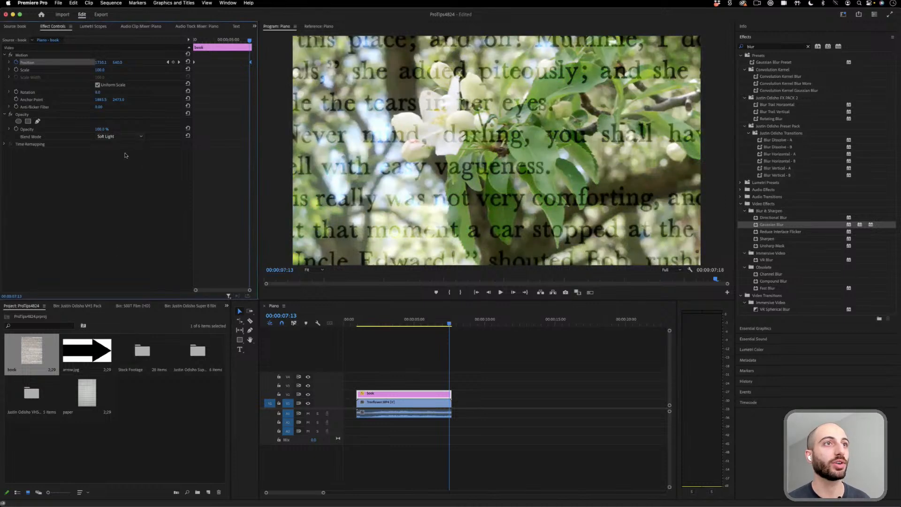
pyautogui.click(125, 137)
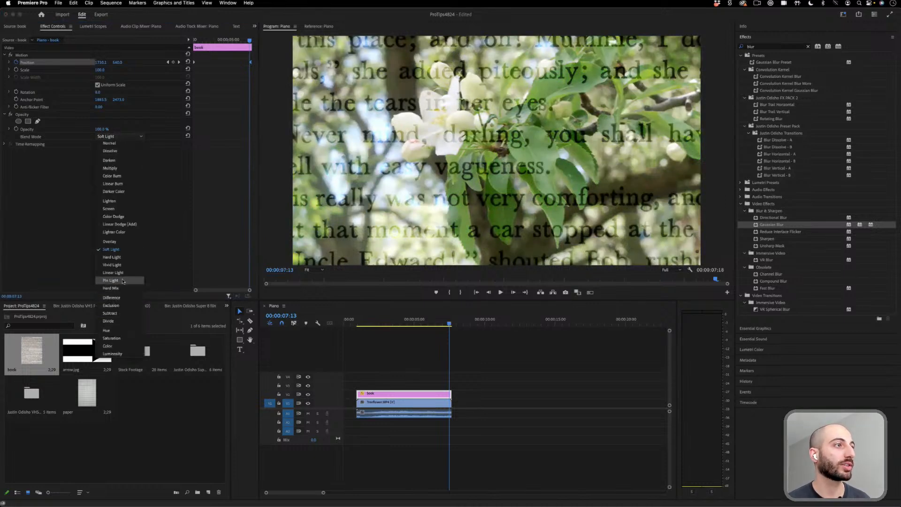
pyautogui.click(121, 304)
# - Set the book clip's blend mode to Pin Light and play the sequence from near its start
pyautogui.click(121, 136)
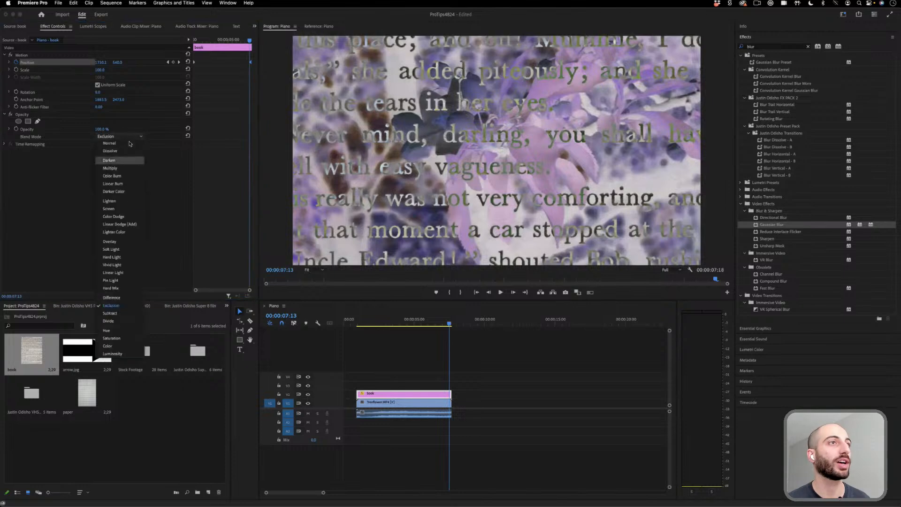
pyautogui.click(123, 281)
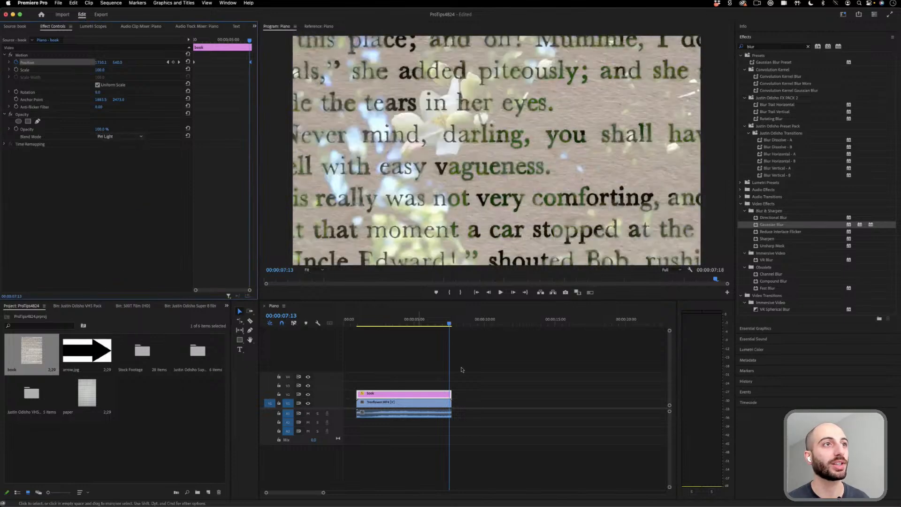
pyautogui.moveTo(385, 322); pyautogui.dragTo(372, 320)
pyautogui.press('space')
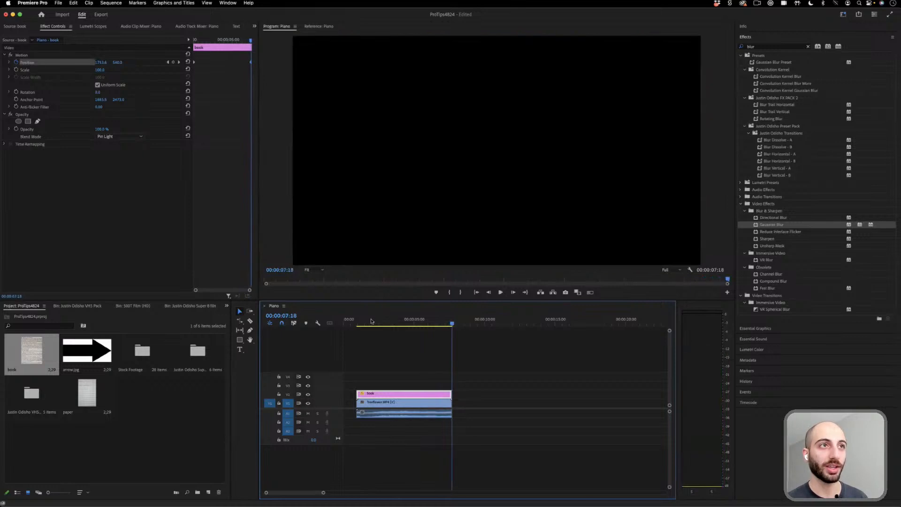
# - Play the book overlay from near its start and delete the book and blossom clips from the timeline
pyautogui.click(376, 320)
pyautogui.press('space')
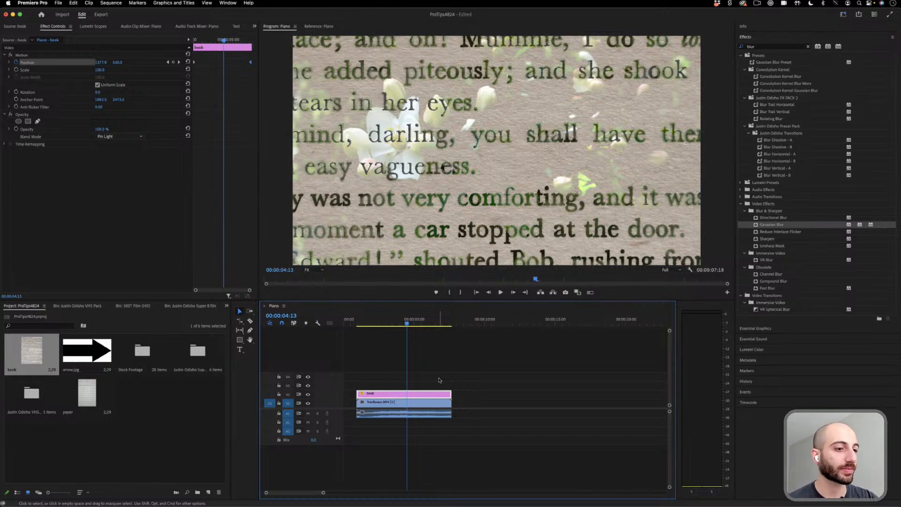
pyautogui.moveTo(439, 380); pyautogui.dragTo(394, 419)
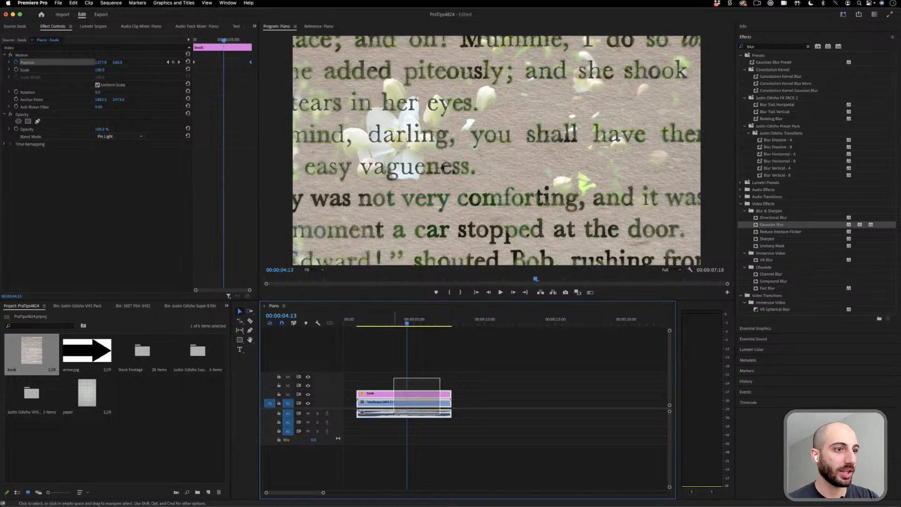
pyautogui.press('Delete')
# - Place Eyes.mp4 at the timeline start with Code on Screen.mp4 on the track above it, deleting the audio of both clips
pyautogui.scroll(-4, 143, 309)
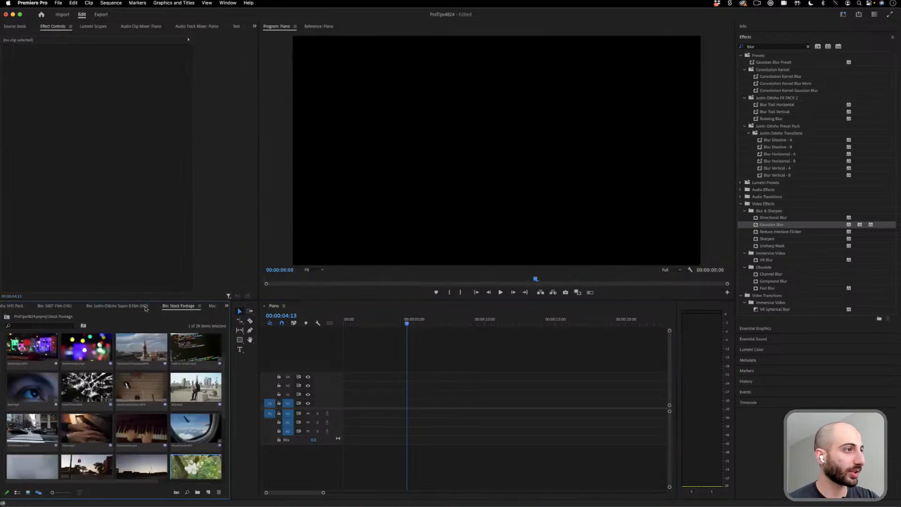
pyautogui.moveTo(189, 393); pyautogui.dragTo(357, 396)
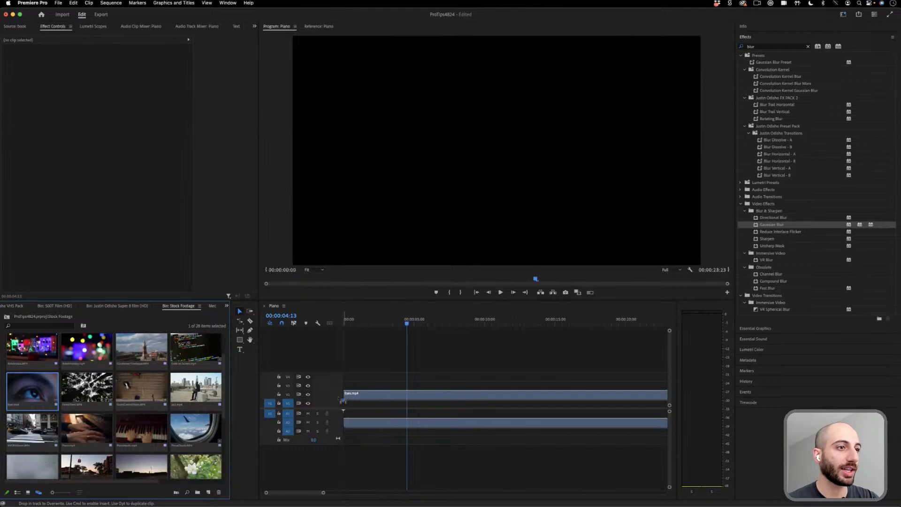
pyautogui.click(509, 275)
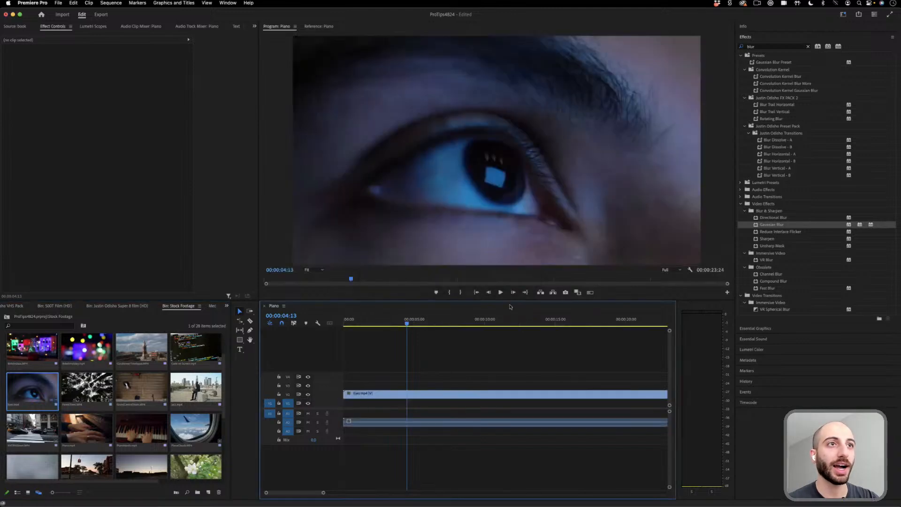
pyautogui.click(432, 424)
pyautogui.press('Delete')
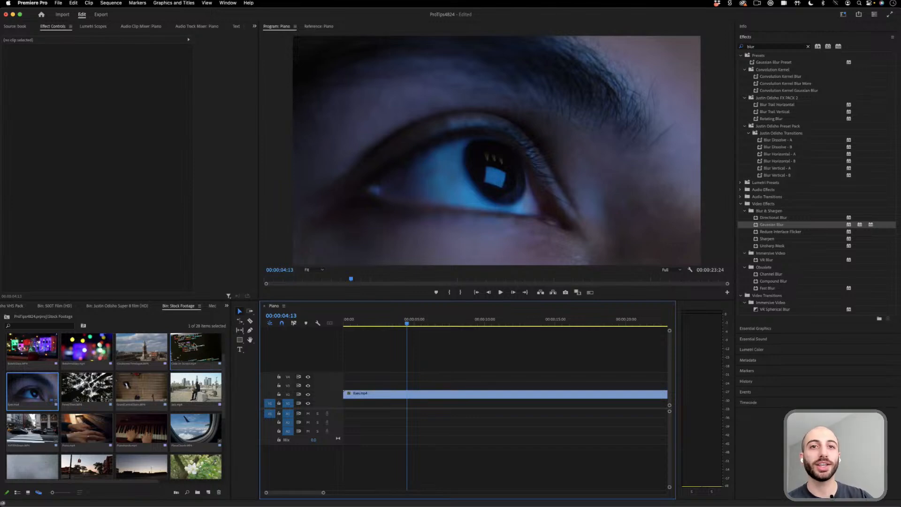
pyautogui.moveTo(194, 347); pyautogui.dragTo(437, 385)
pyautogui.press('Delete')
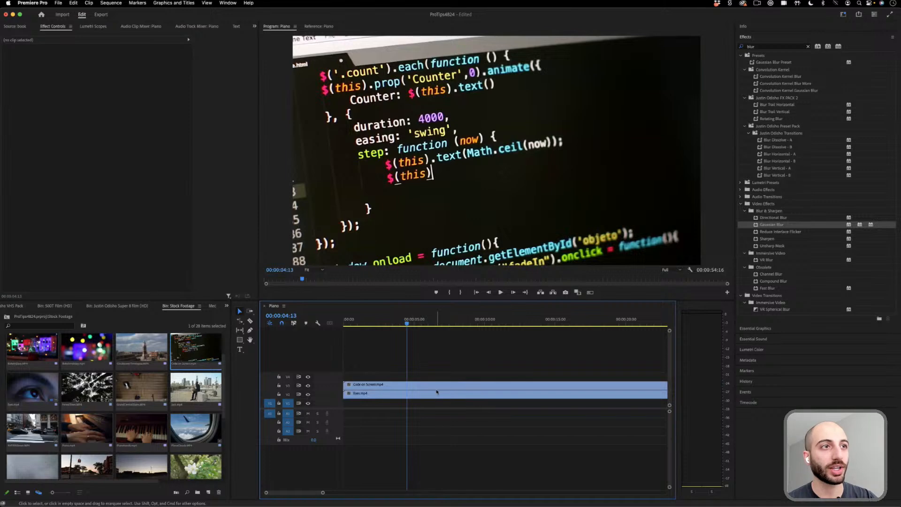
# - Try the Screen blend mode on the code clip, then set it to Color Dodge and enlarge the clip to a scale of about 243
pyautogui.click(440, 388)
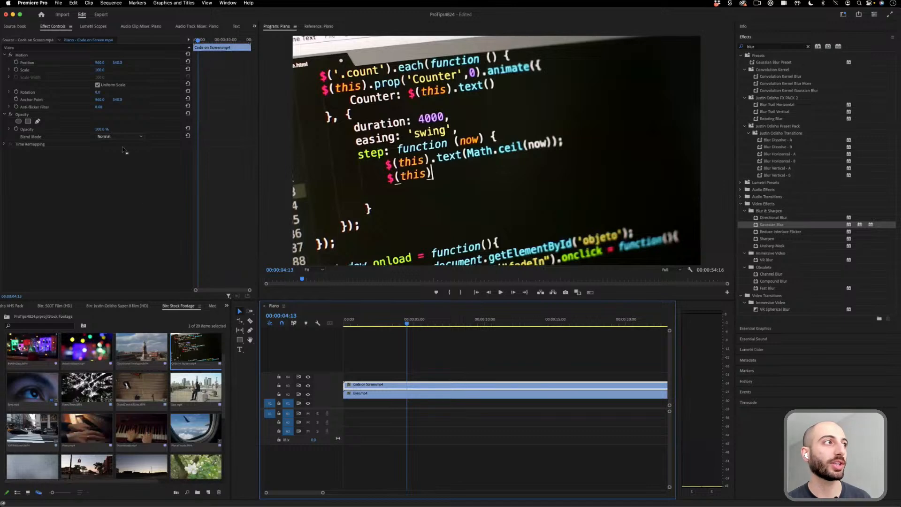
pyautogui.click(139, 137)
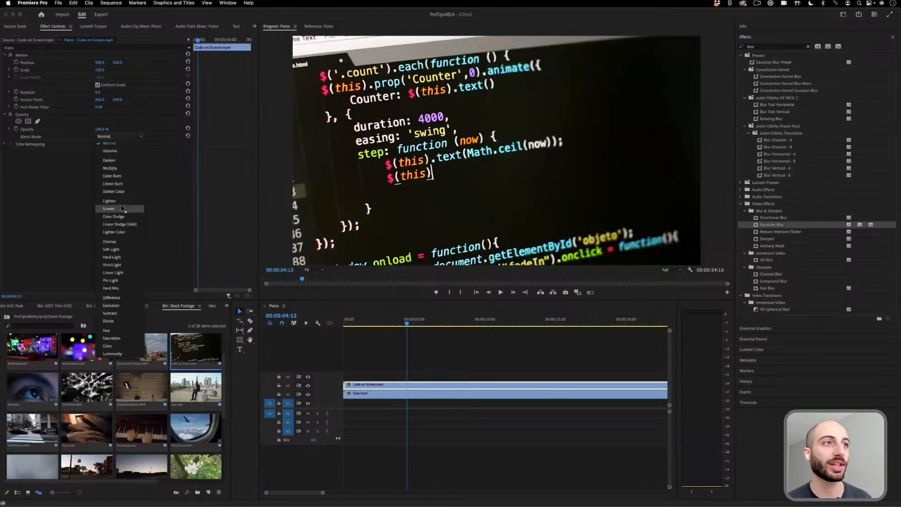
pyautogui.click(120, 210)
pyautogui.click(123, 137)
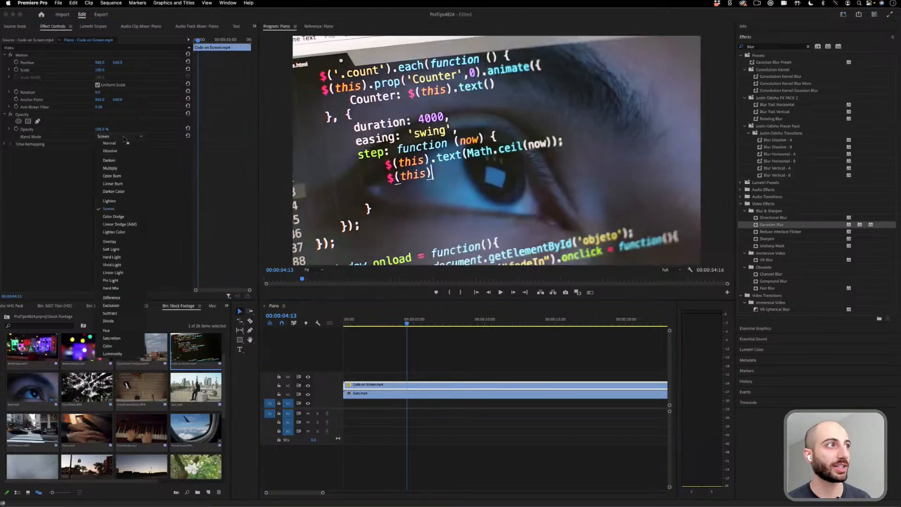
pyautogui.click(126, 221)
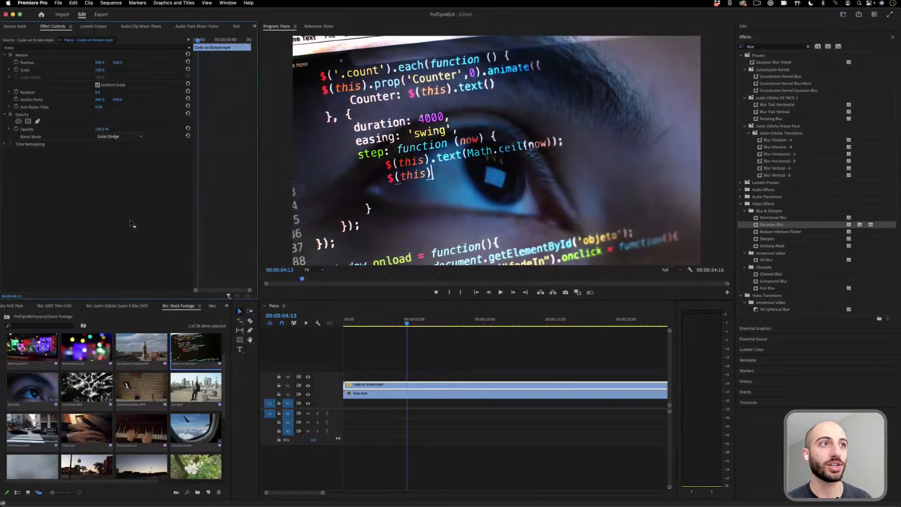
pyautogui.moveTo(99, 70)
pyautogui.mouseDown()
pyautogui.moveTo(206, 70)
pyautogui.moveTo(107, 71)
pyautogui.mouseUp()
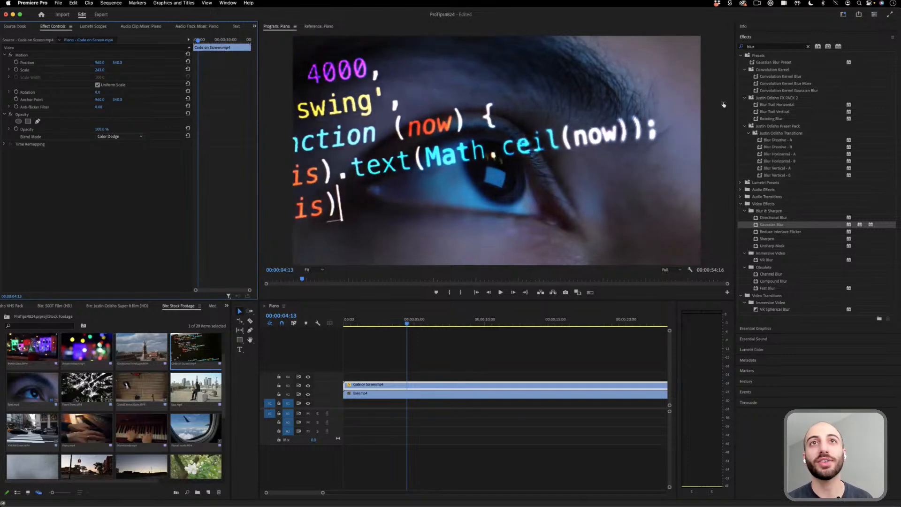
# - Apply a slight Gaussian Blur to the code clip and play the composite from near the sequence start
pyautogui.moveTo(775, 226); pyautogui.dragTo(416, 389)
pyautogui.moveTo(93, 162)
pyautogui.mouseDown()
pyautogui.moveTo(107, 162)
pyautogui.moveTo(87, 166)
pyautogui.mouseUp()
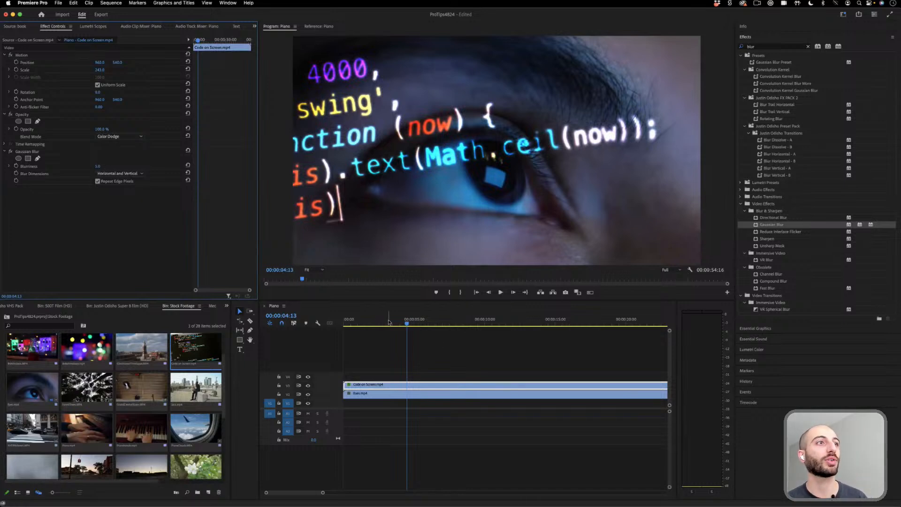
pyautogui.moveTo(350, 321); pyautogui.dragTo(353, 320)
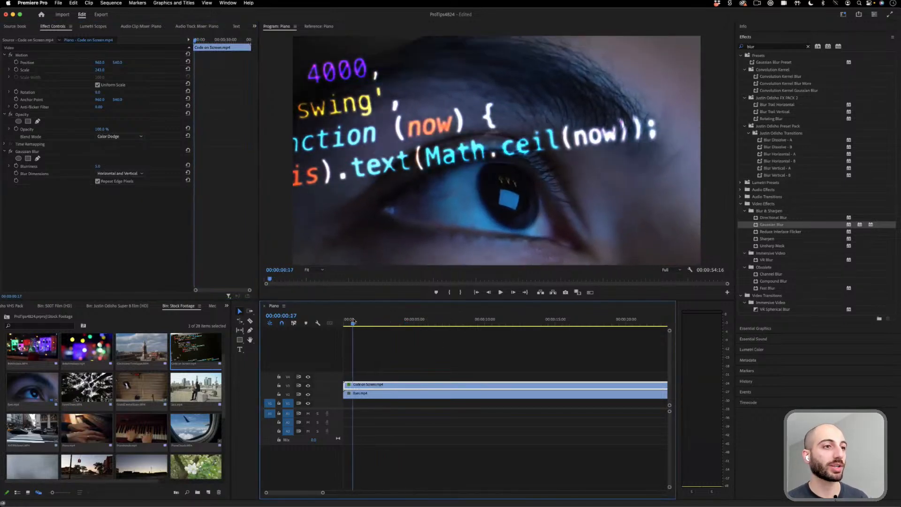
pyautogui.press('space')
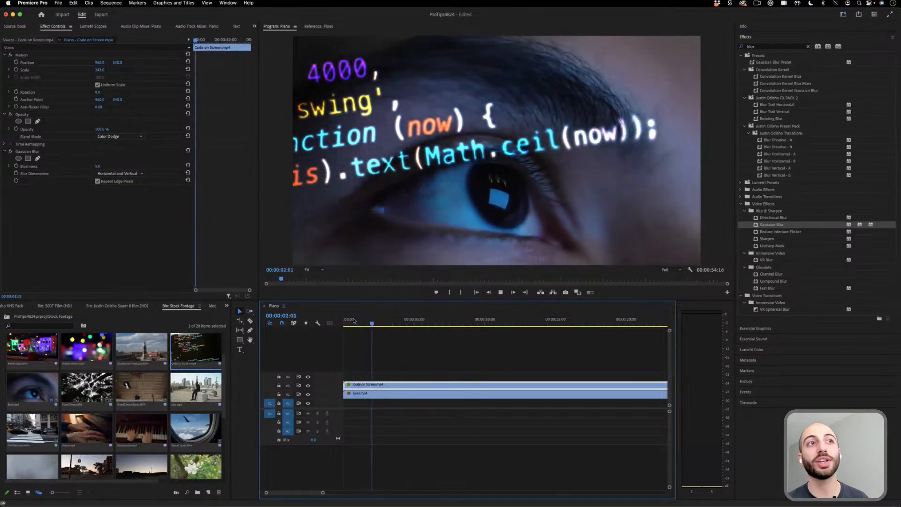
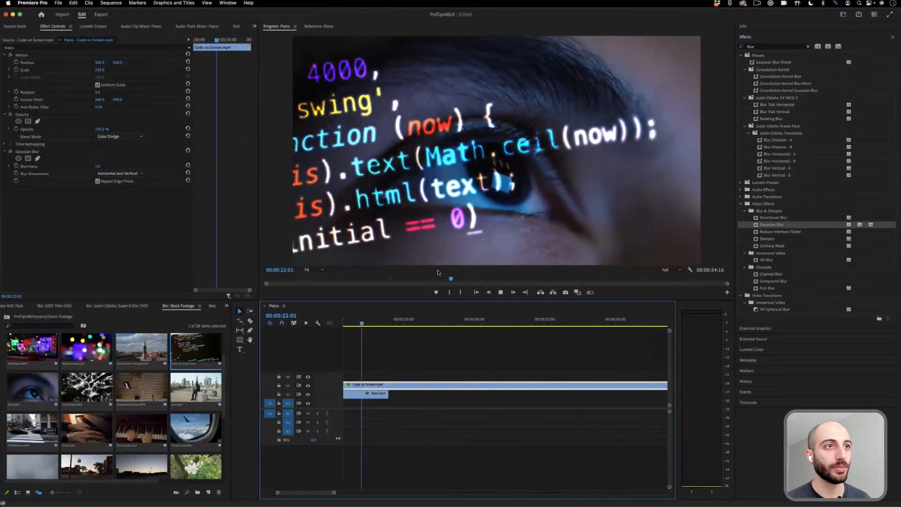
# - Stop the playback and delete the code and eye clips from the timeline
pyautogui.press('space')
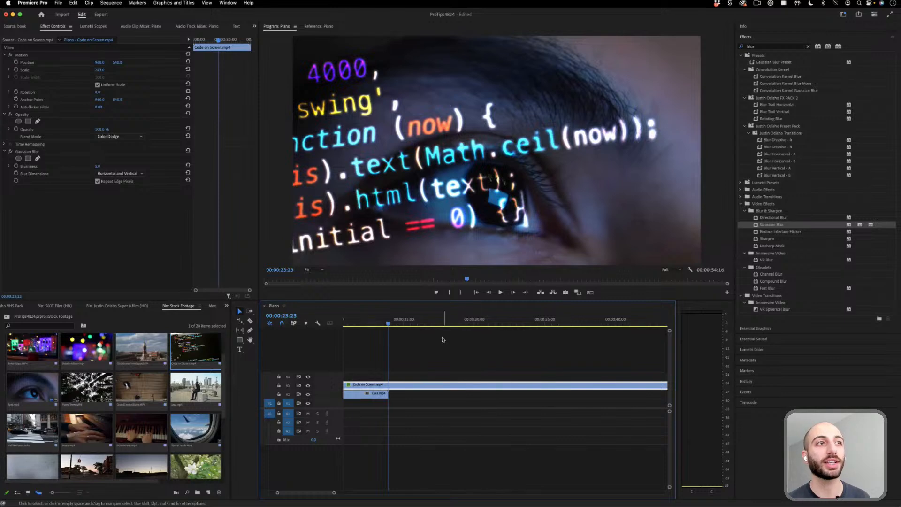
pyautogui.moveTo(102, 129)
pyautogui.mouseDown()
pyautogui.moveTo(74, 130)
pyautogui.moveTo(101, 130)
pyautogui.mouseUp()
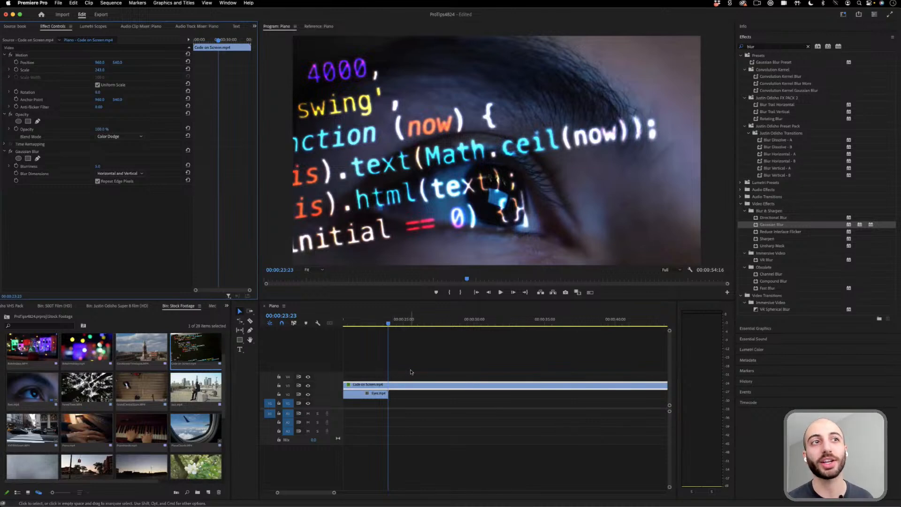
pyautogui.moveTo(408, 366); pyautogui.dragTo(324, 407)
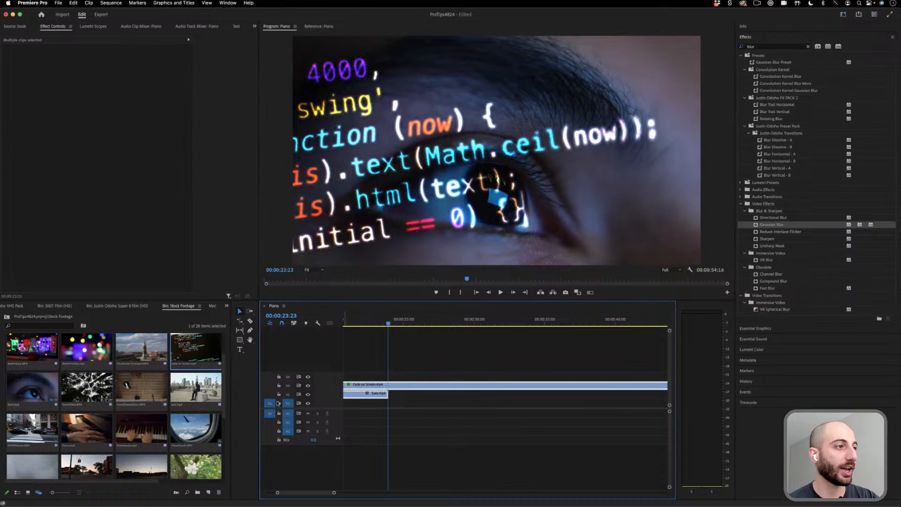
pyautogui.press('Delete')
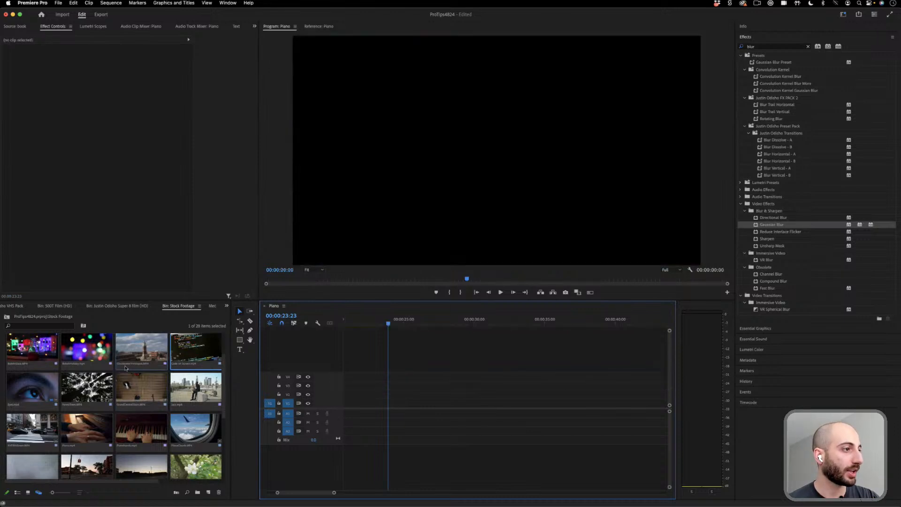
# - Find Jazz.mp4 in the stock footage and place it on the bottom video track, keeping the existing sequence settings
pyautogui.scroll(-3, 94, 380)
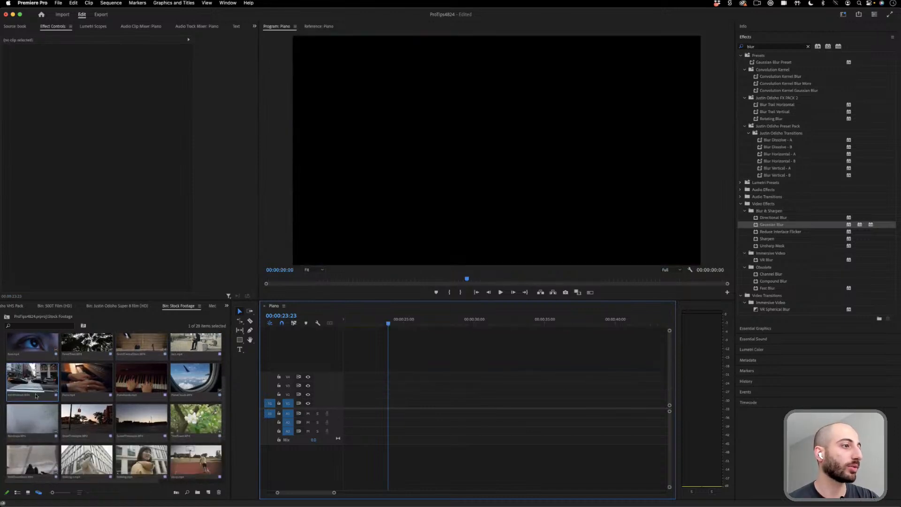
pyautogui.scroll(-4, 35, 396)
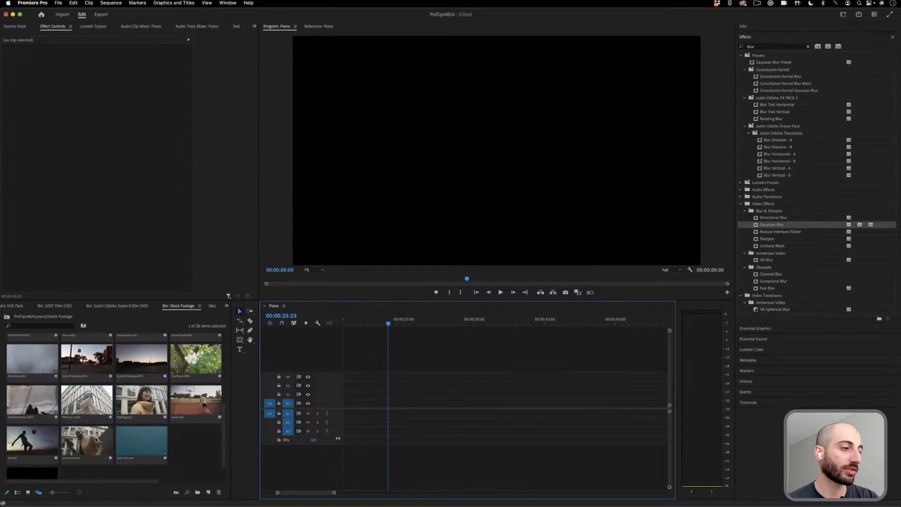
pyautogui.scroll(-1, 96, 440)
pyautogui.scroll(1, 95, 441)
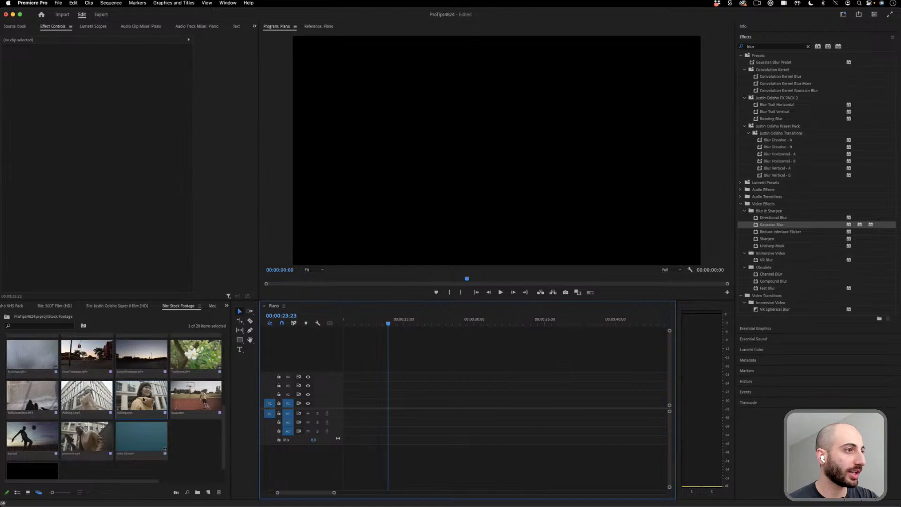
pyautogui.scroll(5, 143, 399)
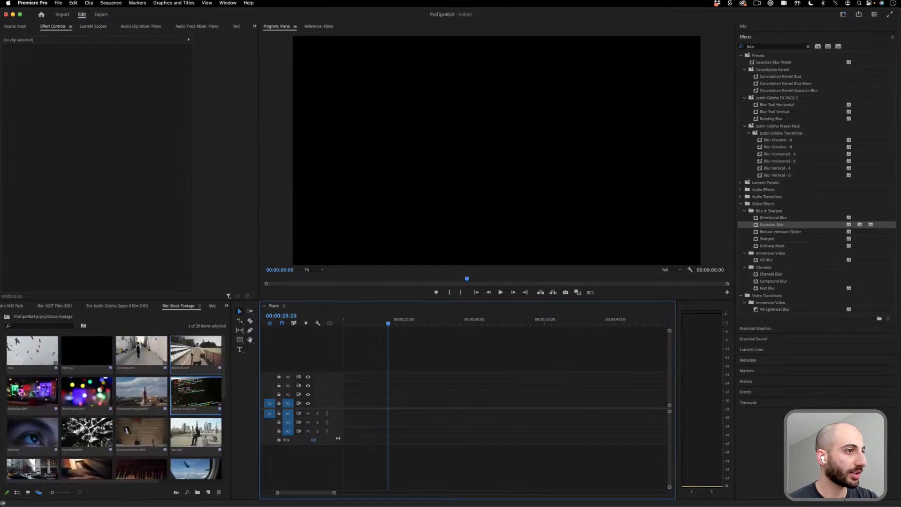
pyautogui.moveTo(194, 436); pyautogui.dragTo(349, 404)
pyautogui.press('Return')
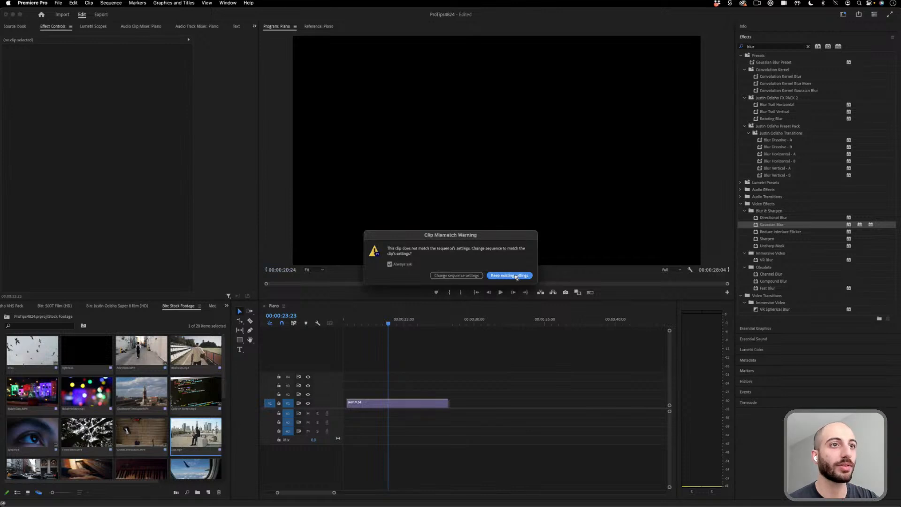
# - Place 500T White Matte.mov on the track above the jazz clip and align both clips to the sequence start
pyautogui.click(63, 307)
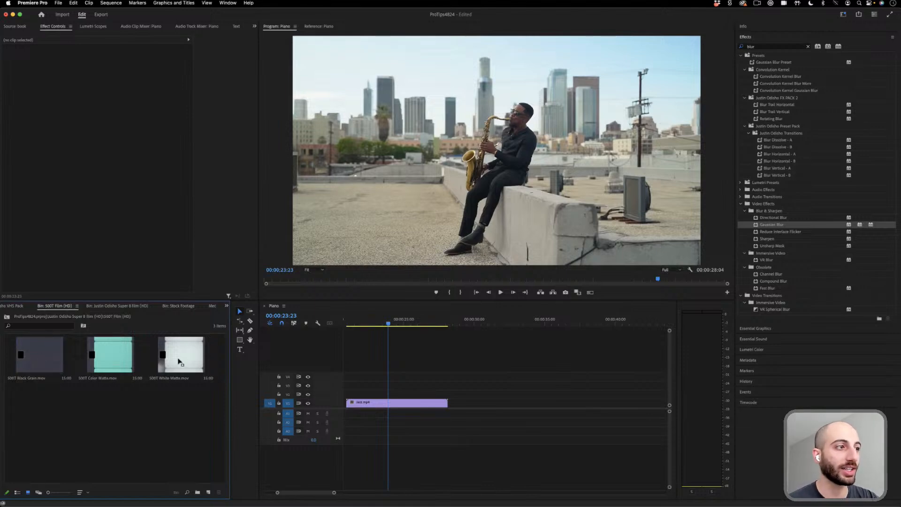
pyautogui.moveTo(177, 358); pyautogui.dragTo(498, 393)
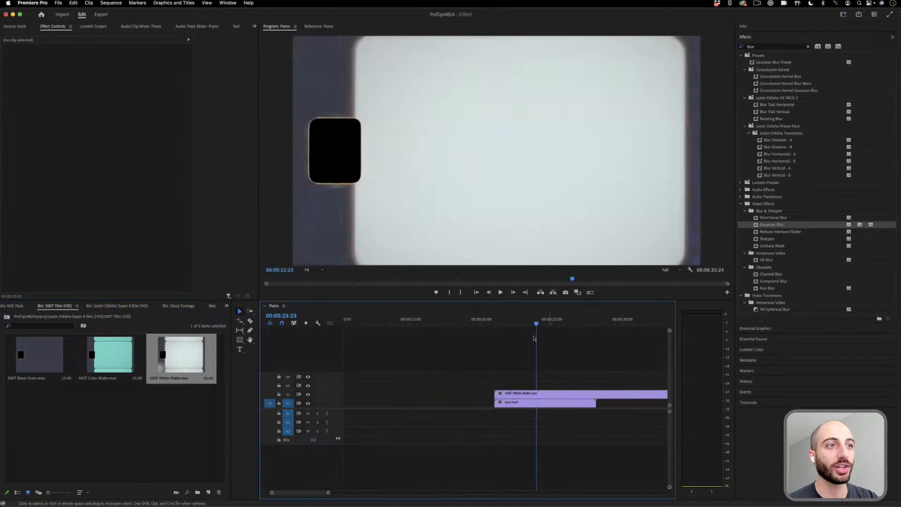
pyautogui.moveTo(553, 375); pyautogui.dragTo(515, 422)
pyautogui.click(464, 397)
pyautogui.press('Delete')
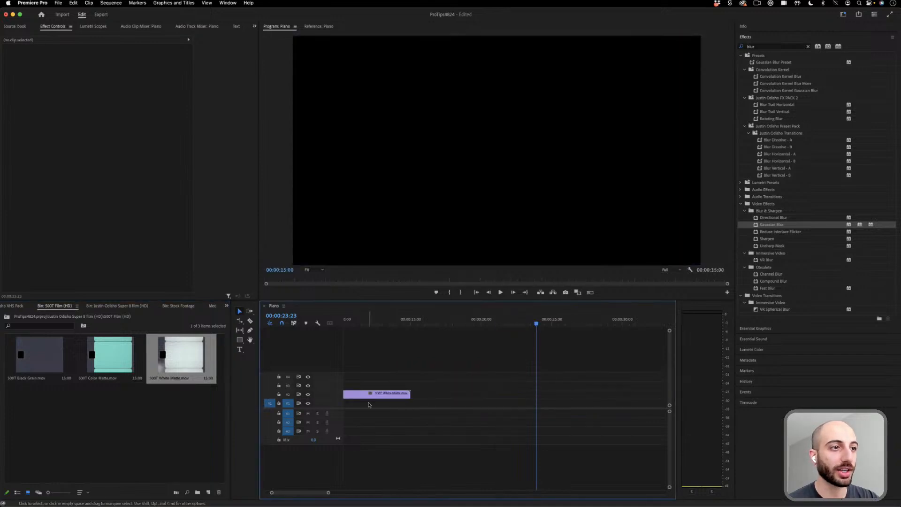
pyautogui.hscroll(-5, 369, 404)
pyautogui.moveTo(385, 322); pyautogui.dragTo(376, 325)
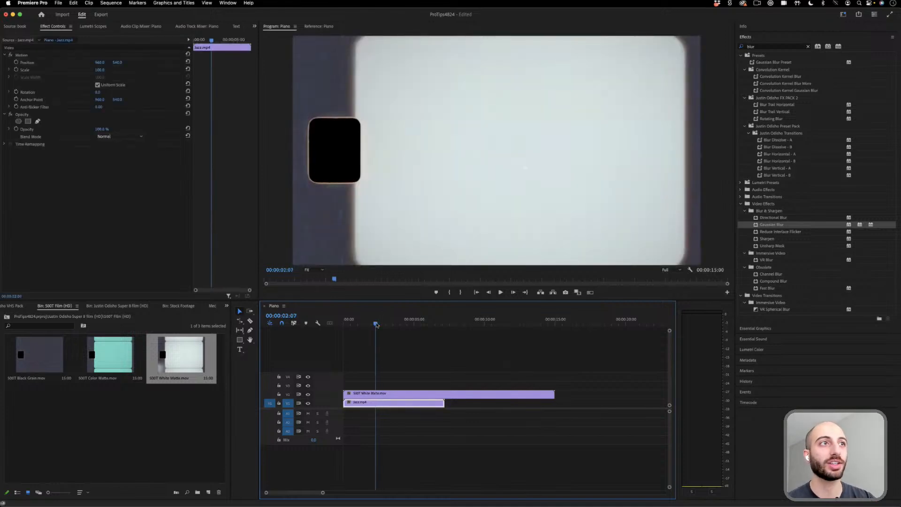
pyautogui.moveTo(376, 324); pyautogui.dragTo(394, 322)
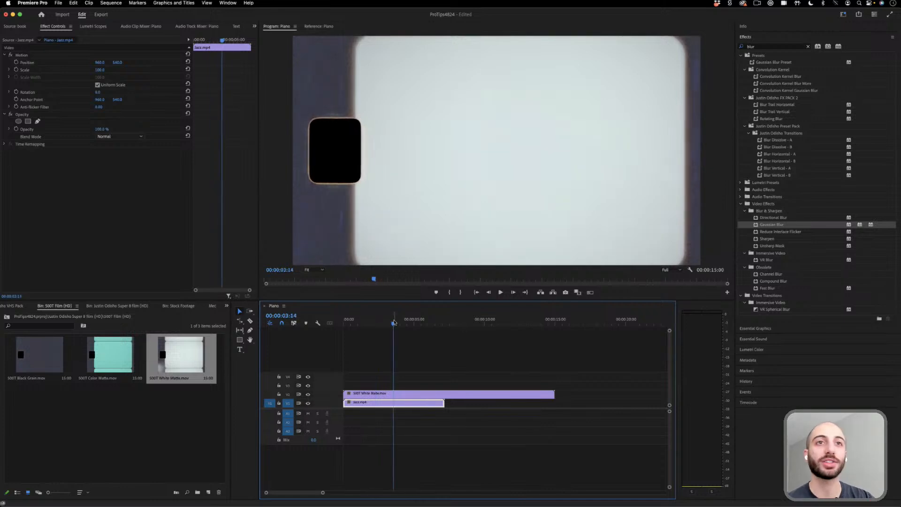
# - Increase the white matte clip's contrast with an S-shaped RGB curve in Lumetri Color
pyautogui.click(419, 394)
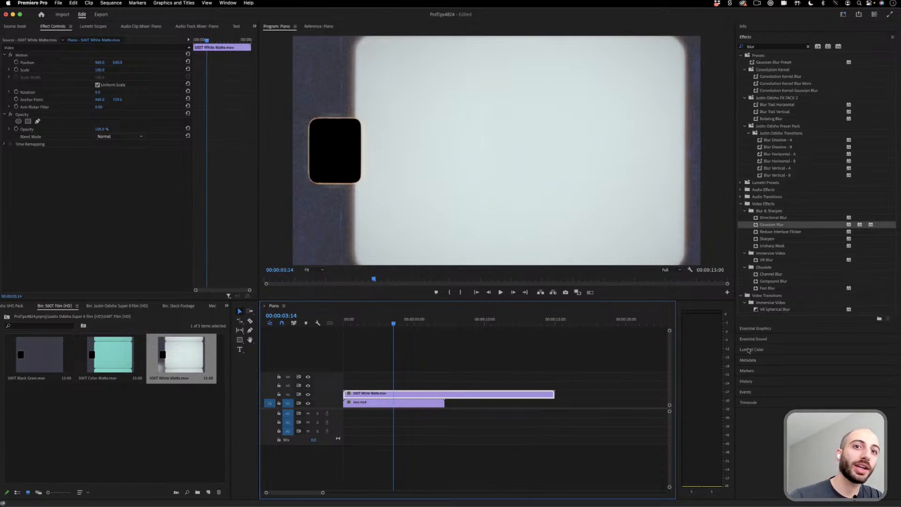
pyautogui.click(747, 37)
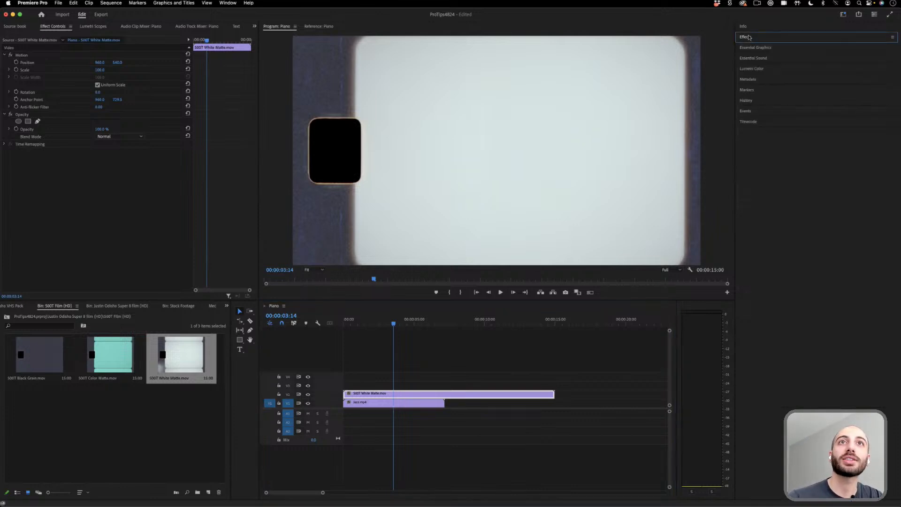
pyautogui.click(754, 69)
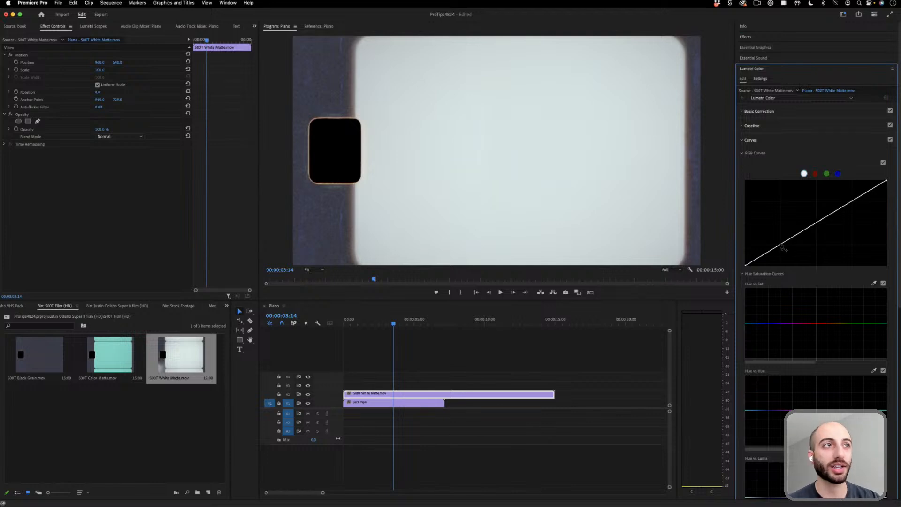
pyautogui.moveTo(782, 247); pyautogui.dragTo(789, 255)
pyautogui.moveTo(850, 216); pyautogui.dragTo(833, 192)
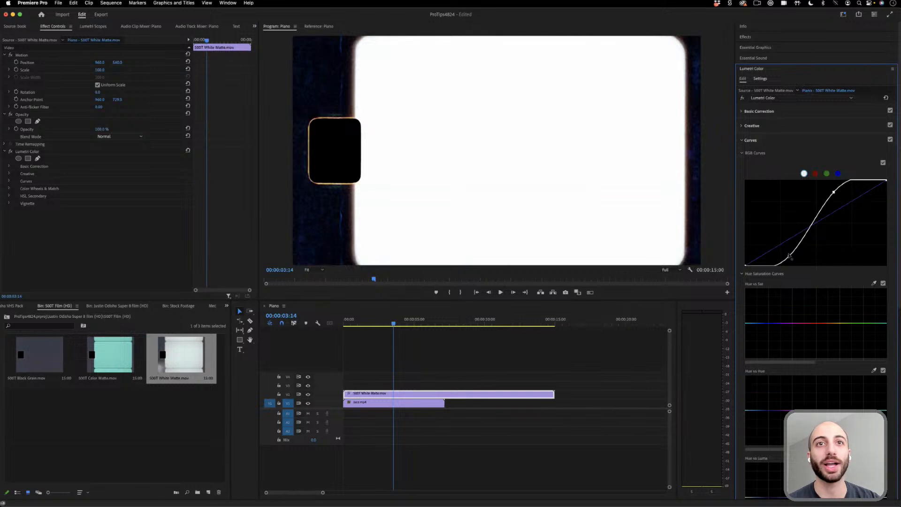
pyautogui.moveTo(789, 255); pyautogui.dragTo(784, 256)
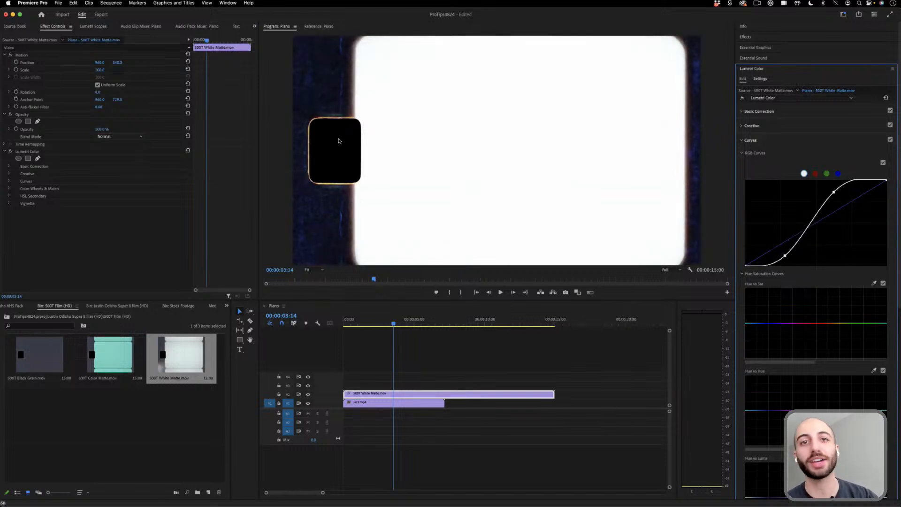
# - Set the white matte's blend mode to Multiply and pull its RGB curve down to darken the shadows and highlights
pyautogui.click(117, 137)
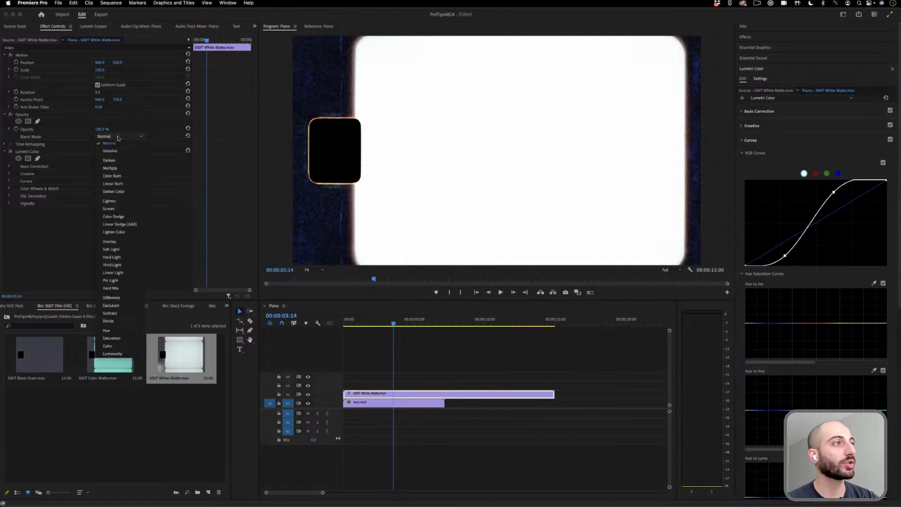
pyautogui.click(118, 172)
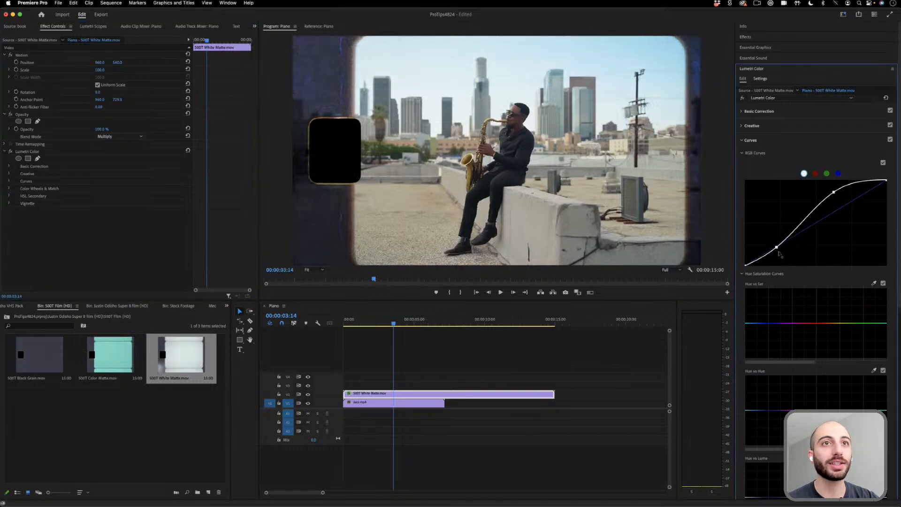
pyautogui.moveTo(785, 256); pyautogui.dragTo(783, 263)
pyautogui.moveTo(833, 193); pyautogui.dragTo(854, 220)
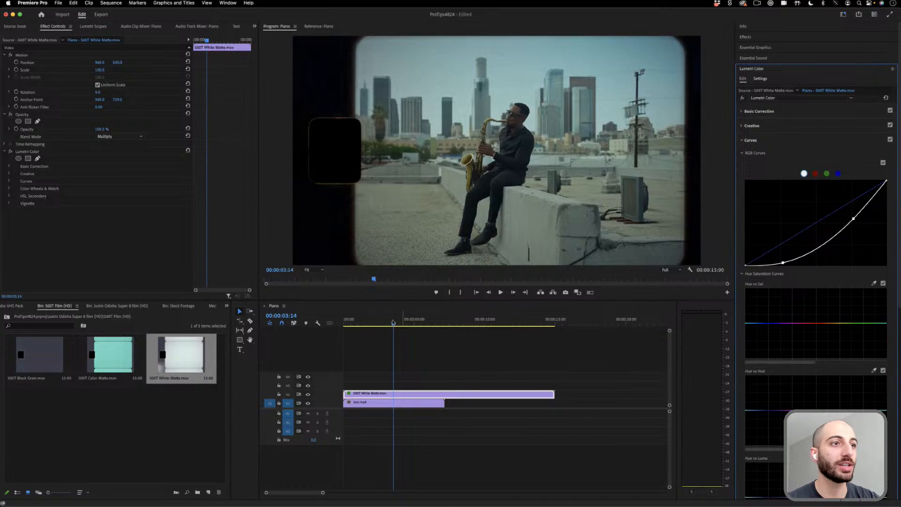
# - Compare the jazz shot with the matte track hidden and shown, and play the film-framed composite
pyautogui.moveTo(392, 323); pyautogui.dragTo(354, 328)
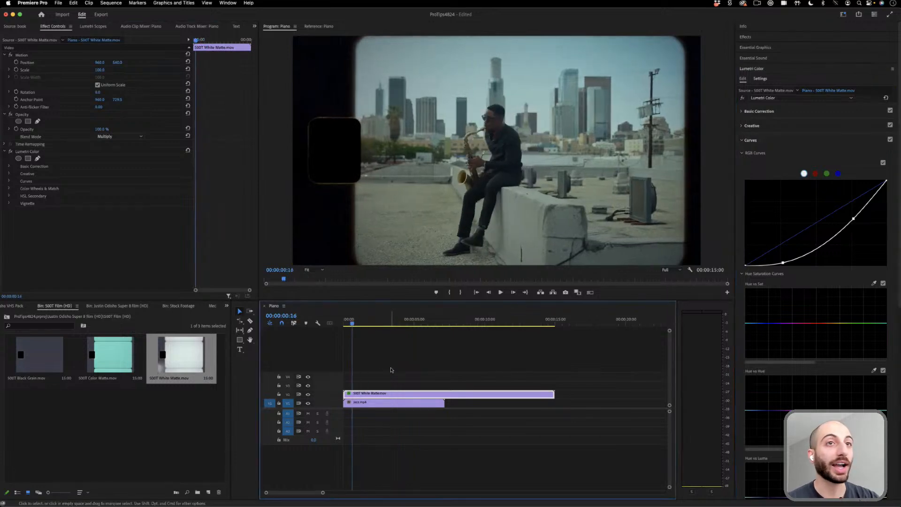
pyautogui.click(309, 395)
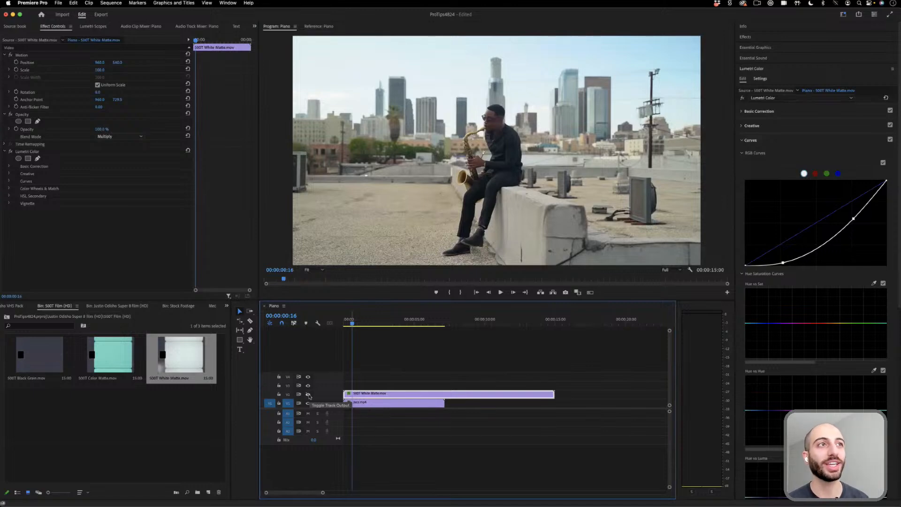
pyautogui.click(308, 395)
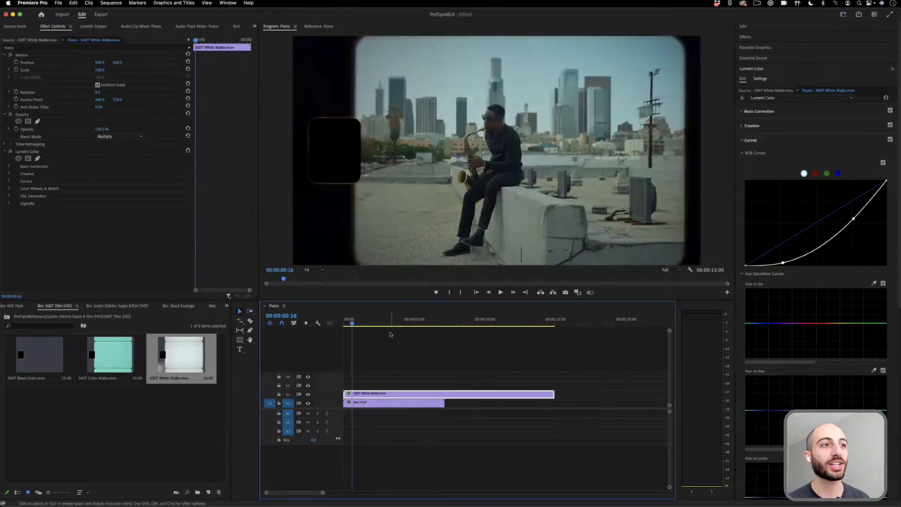
pyautogui.press('space')
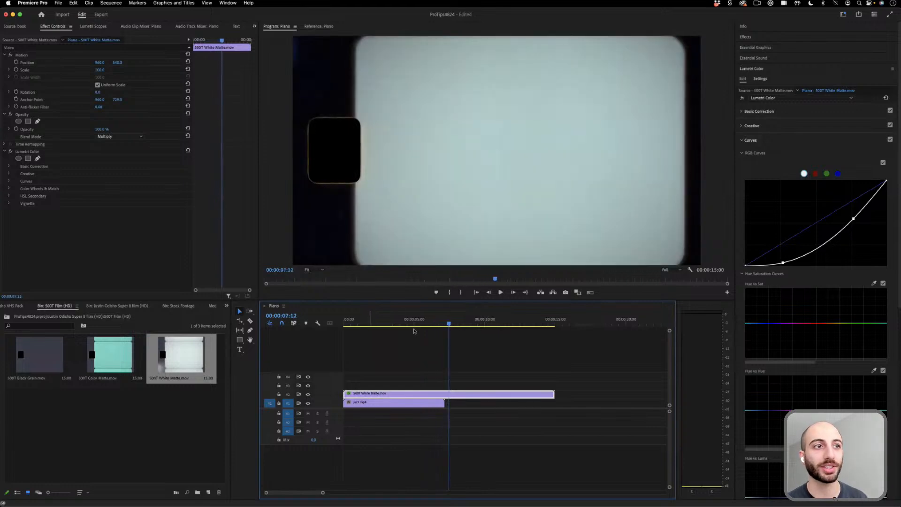
pyautogui.click(370, 323)
pyautogui.press('space')
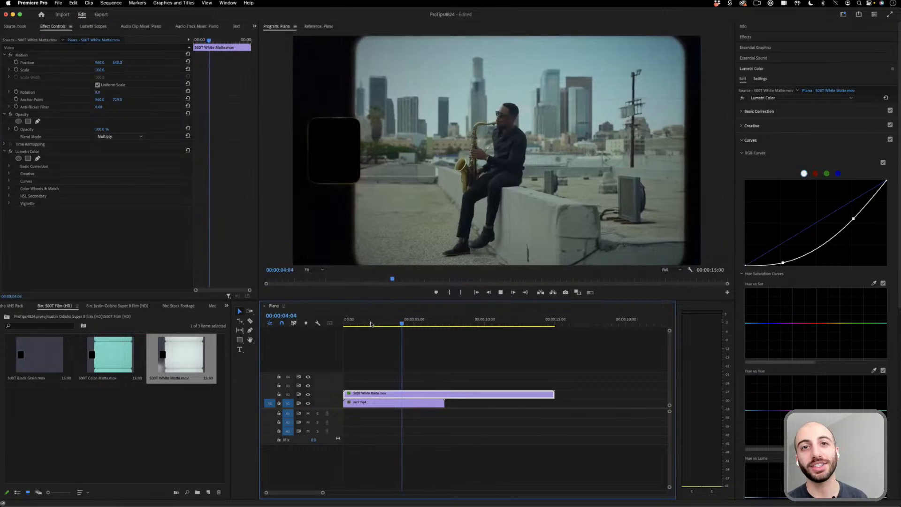
pyautogui.press('space')
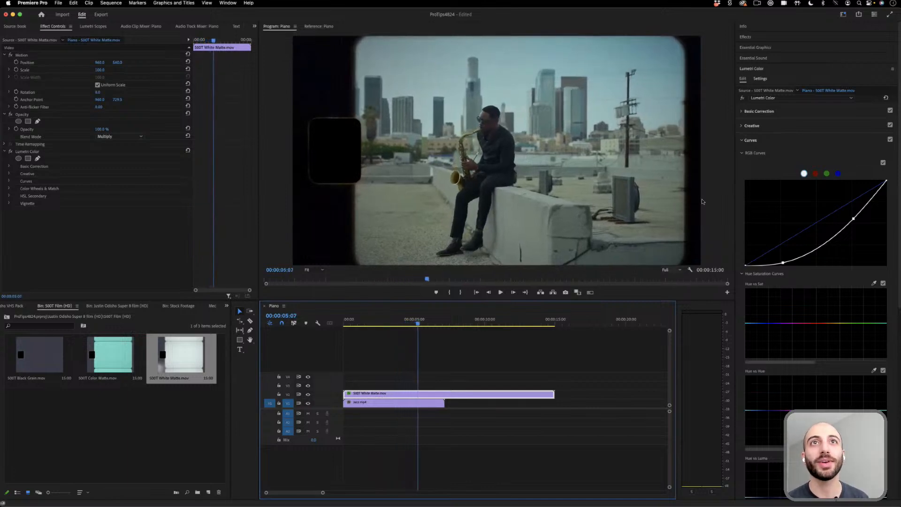
# - Search the effects for "posterize" and apply Posterize Time to the jazz clip
pyautogui.click(758, 37)
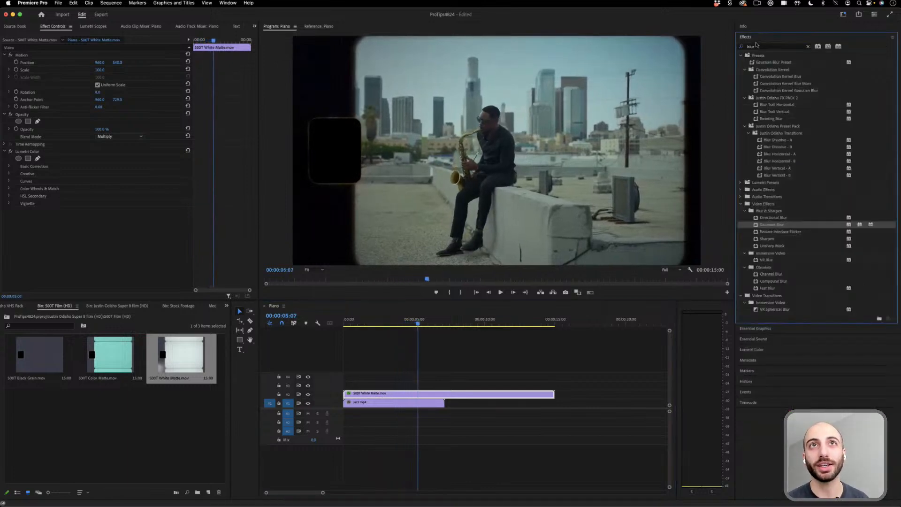
pyautogui.write('posterize')
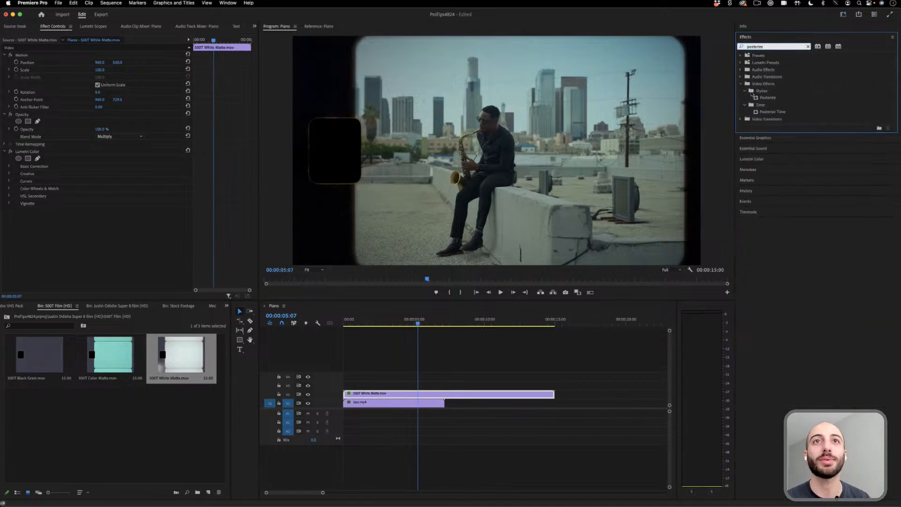
pyautogui.click(778, 113)
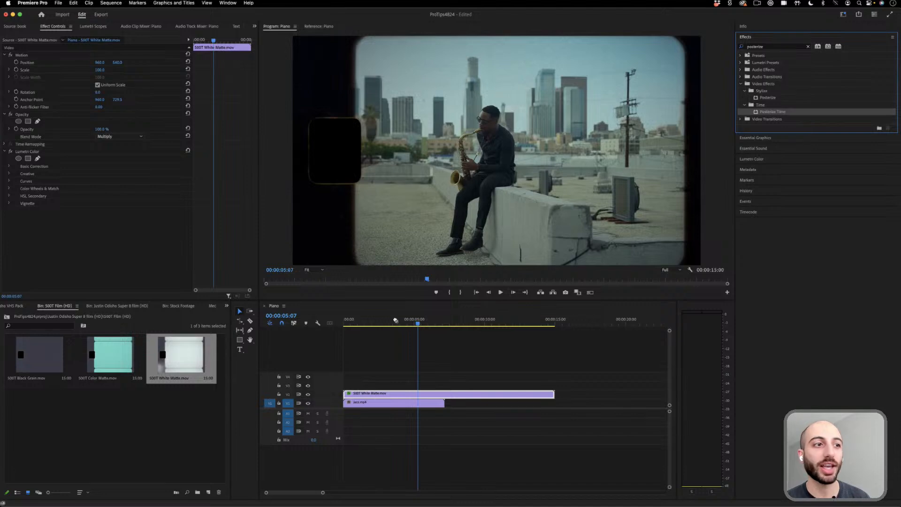
pyautogui.moveTo(395, 320); pyautogui.dragTo(392, 403)
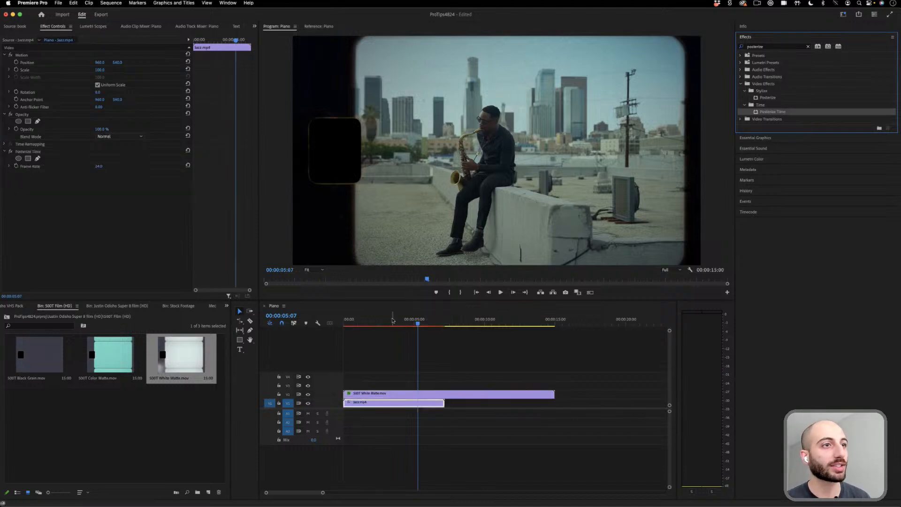
# - Set the jazz clip's Posterize Time frame rate to 8 and play the composite from the sequence start
pyautogui.moveTo(392, 320); pyautogui.dragTo(320, 325)
pyautogui.click(101, 167)
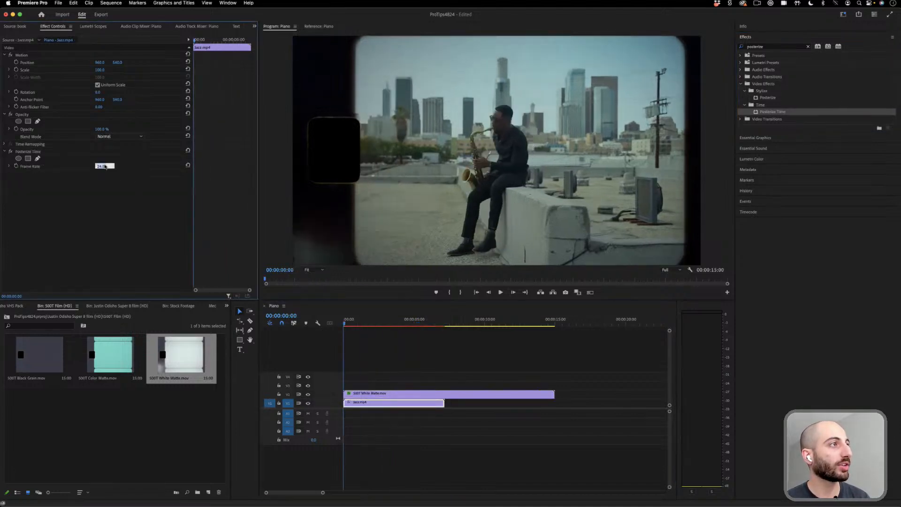
pyautogui.write('8')
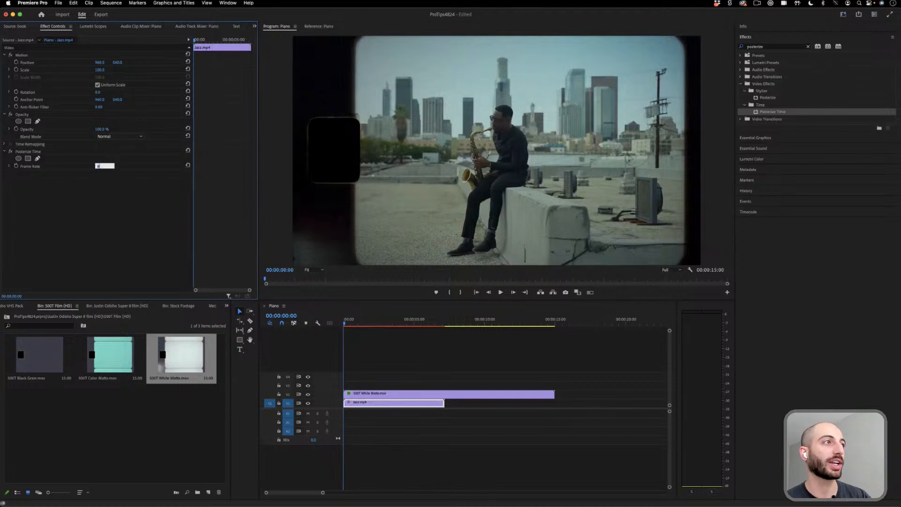
pyautogui.press('Return')
pyautogui.press('space')
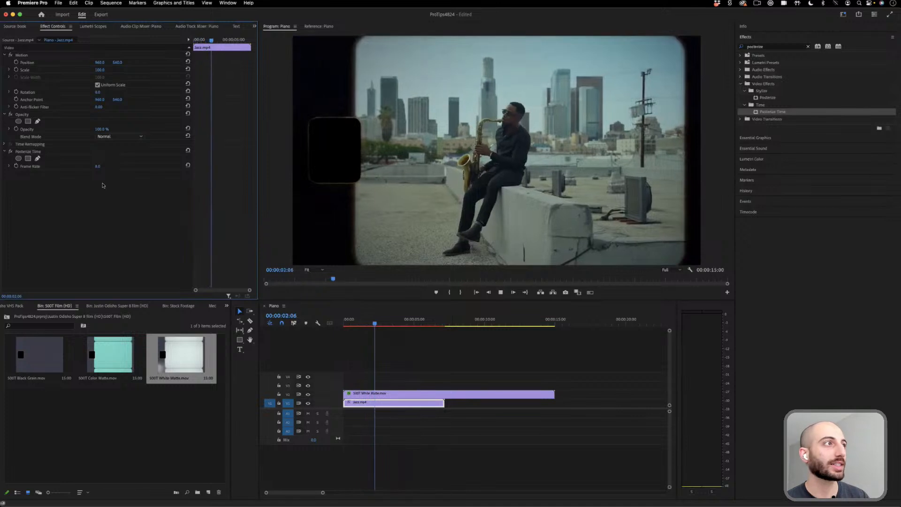
# - Set the jazz clip's Posterize Time frame rate to 12 and play the composite
pyautogui.press('space')
pyautogui.click(104, 166)
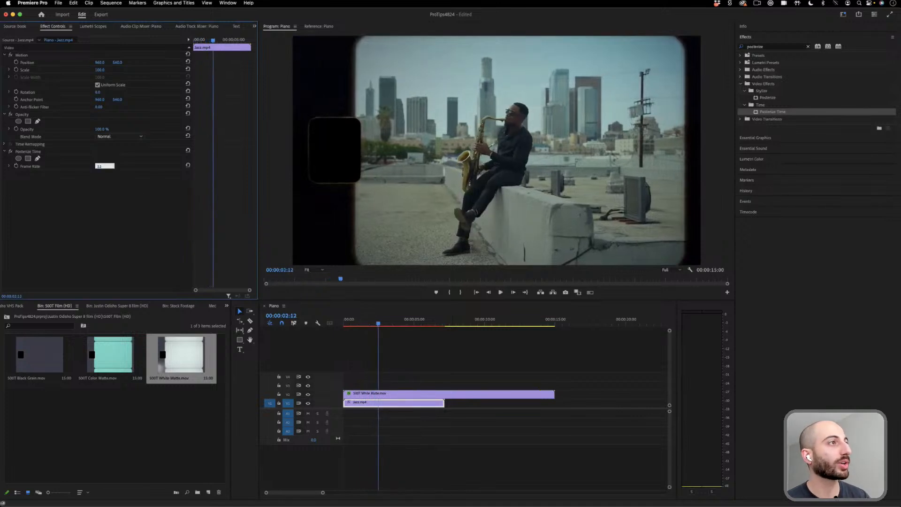
pyautogui.press('Return')
pyautogui.press('space')
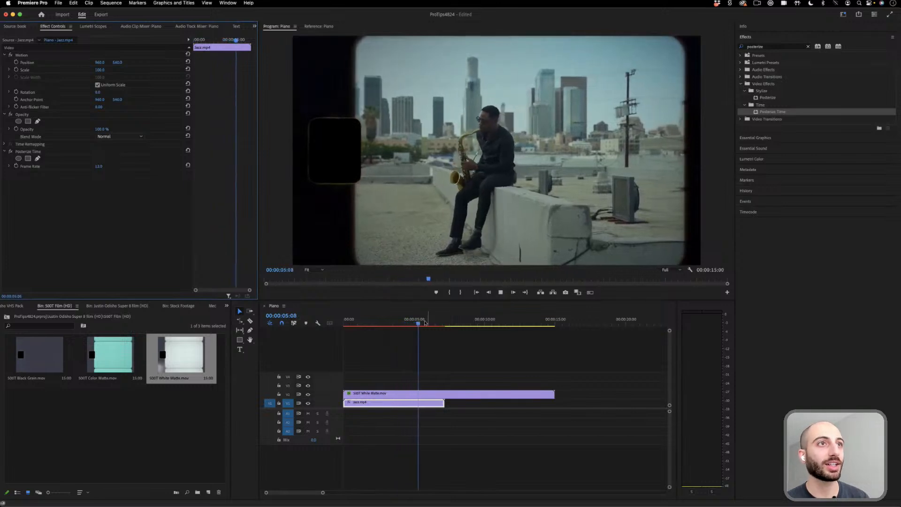
pyautogui.press('space')
# - Search the effects for "blur", apply Gaussian Blur to the jazz clip, and set its blurriness to 3
pyautogui.click(776, 46)
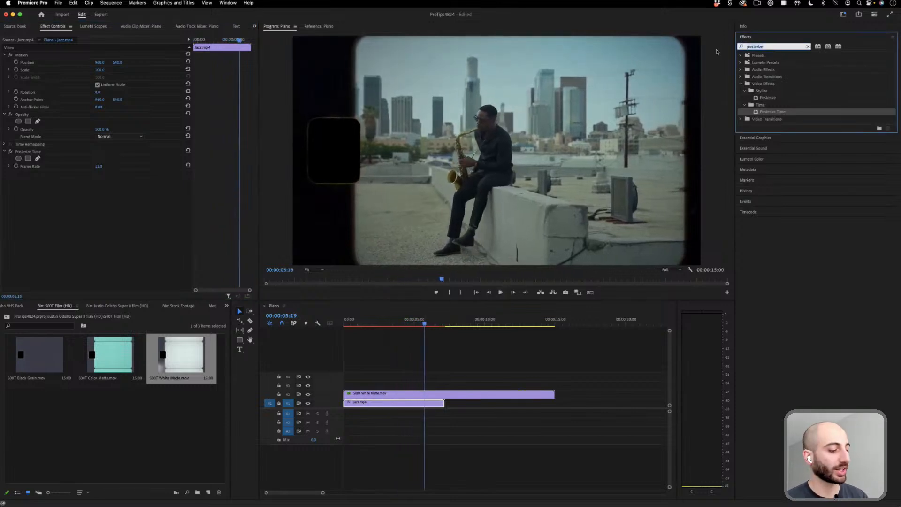
pyautogui.write('blur')
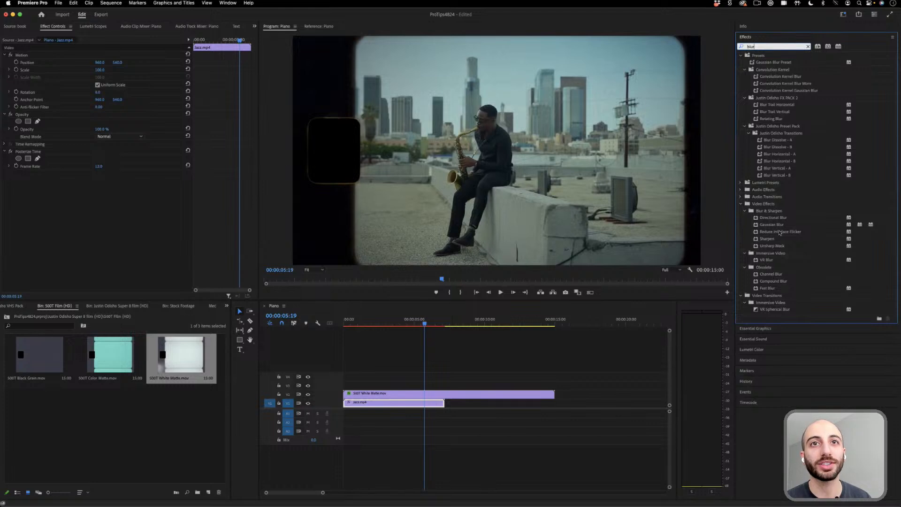
pyautogui.moveTo(778, 228); pyautogui.dragTo(387, 402)
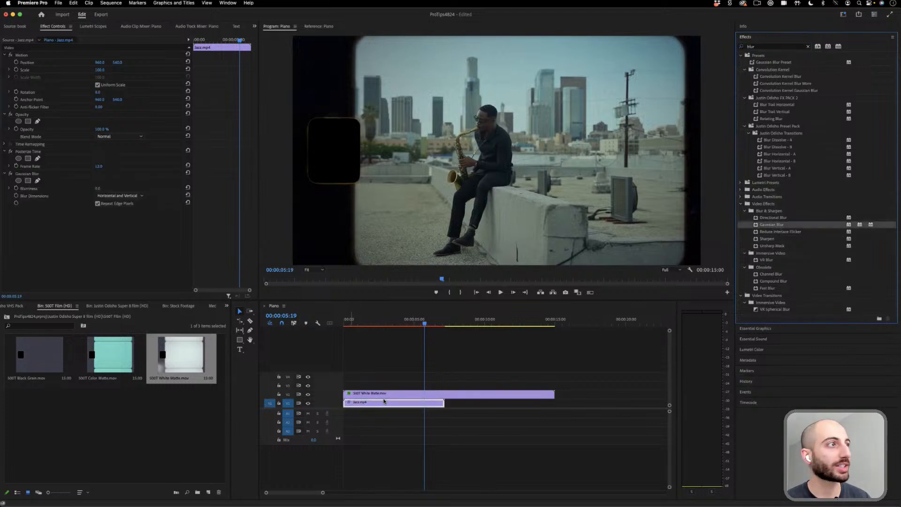
pyautogui.click(97, 188)
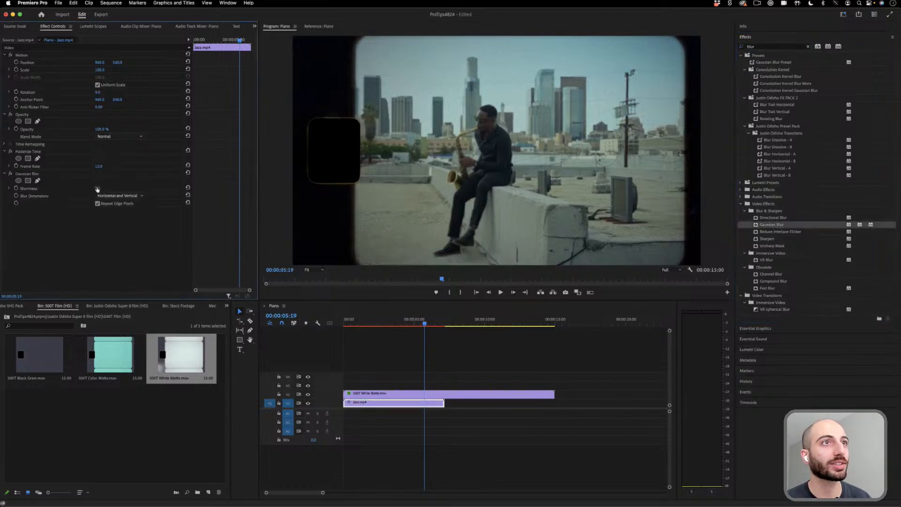
pyautogui.click(99, 188)
pyautogui.write('3')
pyautogui.press('Return')
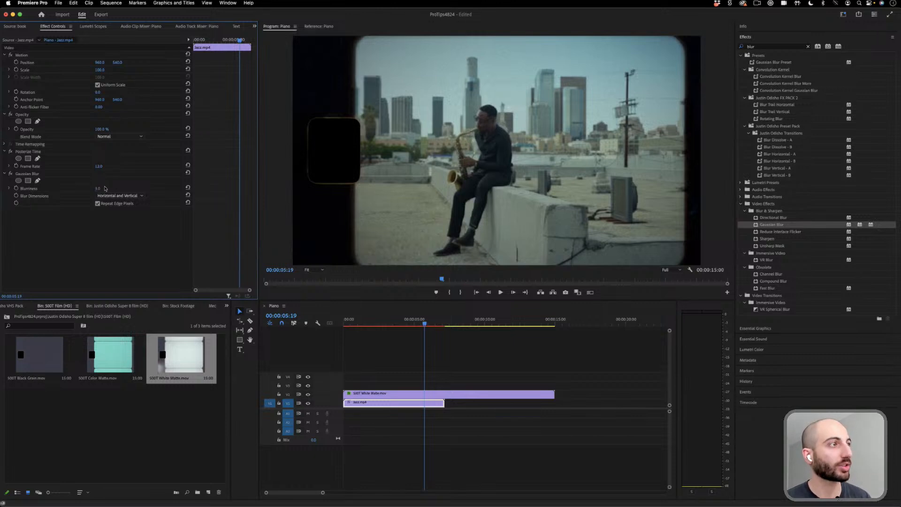
# - Grade the jazz clip in Lumetri with slightly lower saturation, temperature about 20 and tint about 17, and play the composite from the sequence start
pyautogui.click(415, 308)
pyautogui.press('Home')
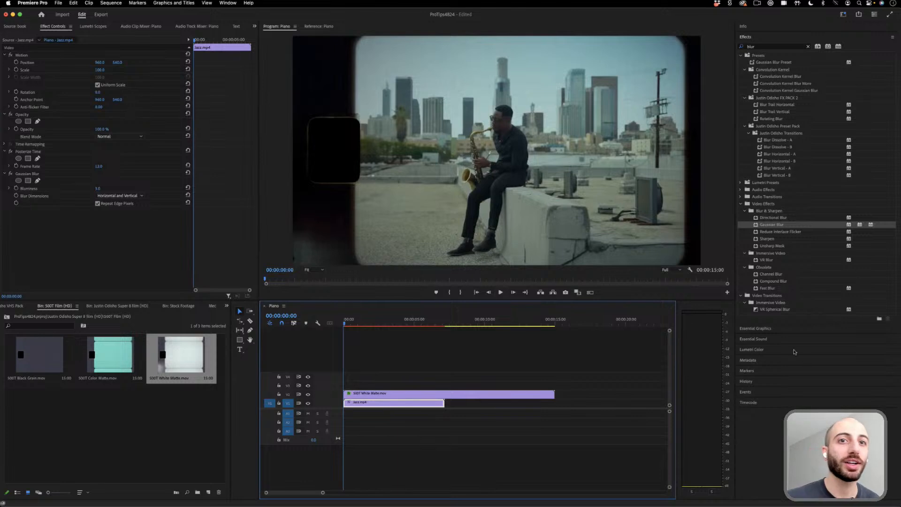
pyautogui.click(760, 350)
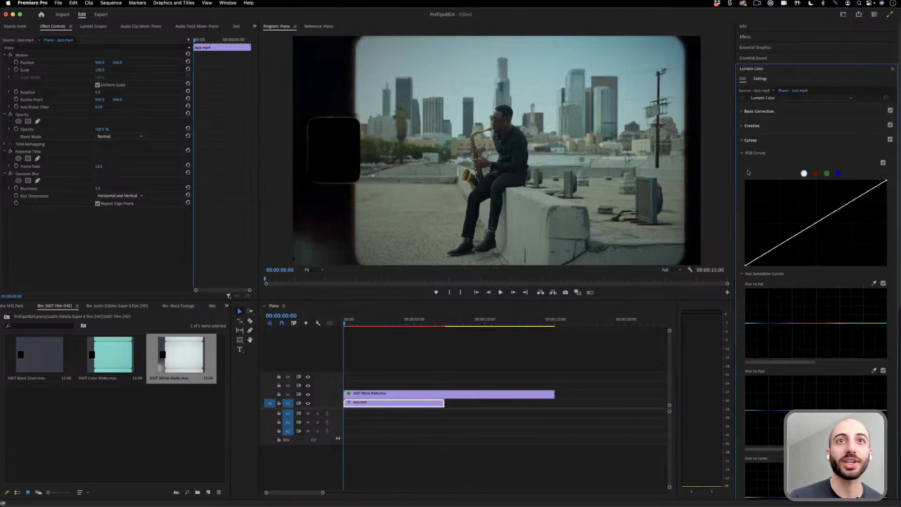
pyautogui.click(741, 141)
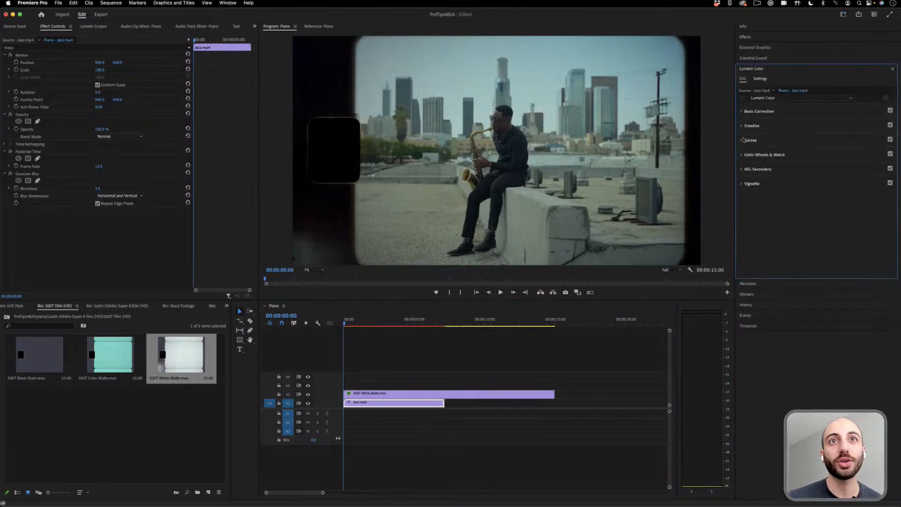
pyautogui.click(741, 112)
pyautogui.moveTo(796, 193); pyautogui.dragTo(753, 197)
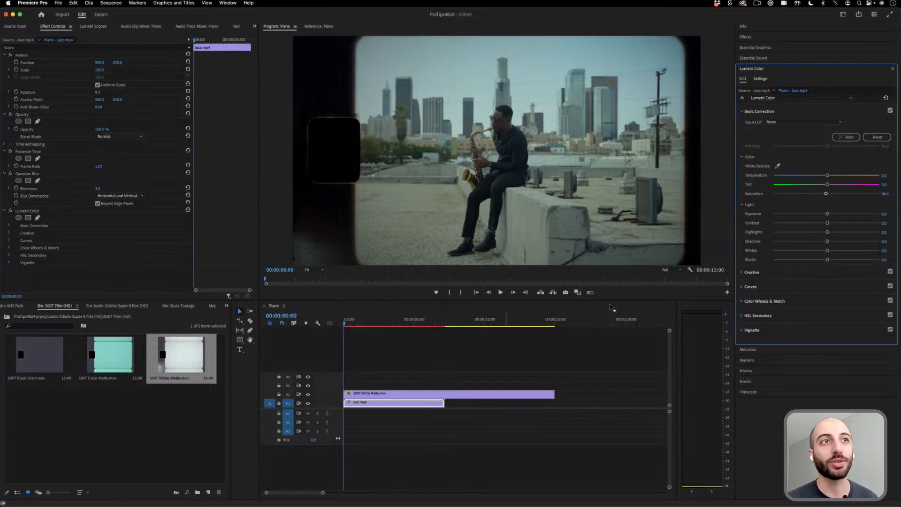
pyautogui.moveTo(845, 185)
pyautogui.mouseDown()
pyautogui.moveTo(837, 186)
pyautogui.moveTo(836, 175)
pyautogui.mouseUp()
pyautogui.press('space')
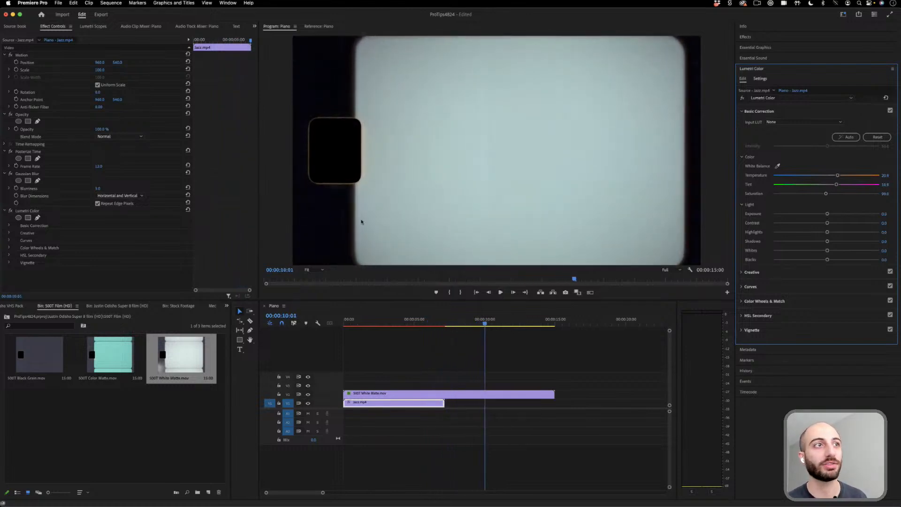
pyautogui.press('space')
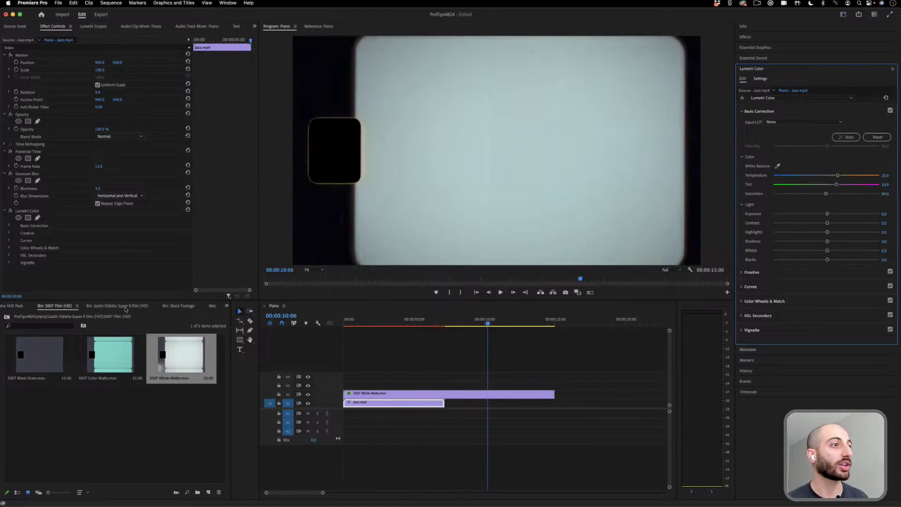
# - Open the TV bin of the VHS pack and delete the white matte from the sequence
pyautogui.click(17, 306)
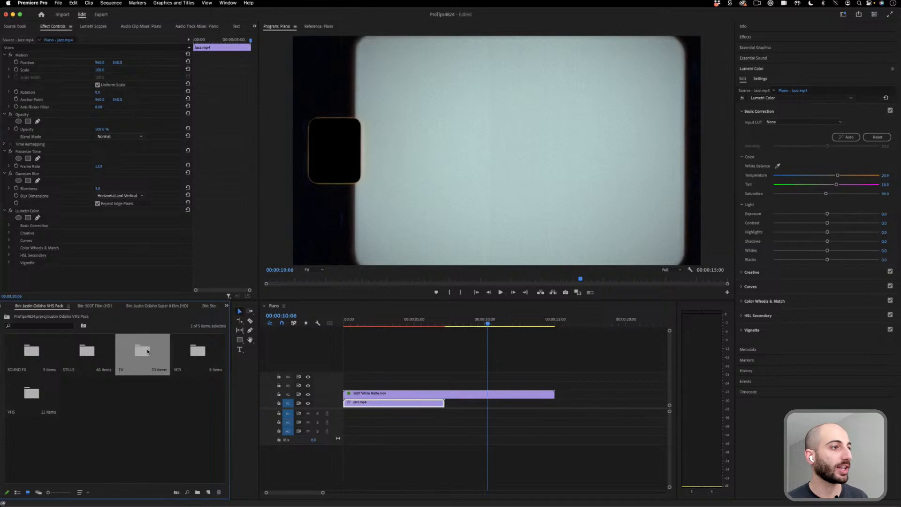
pyautogui.doubleClick(143, 351)
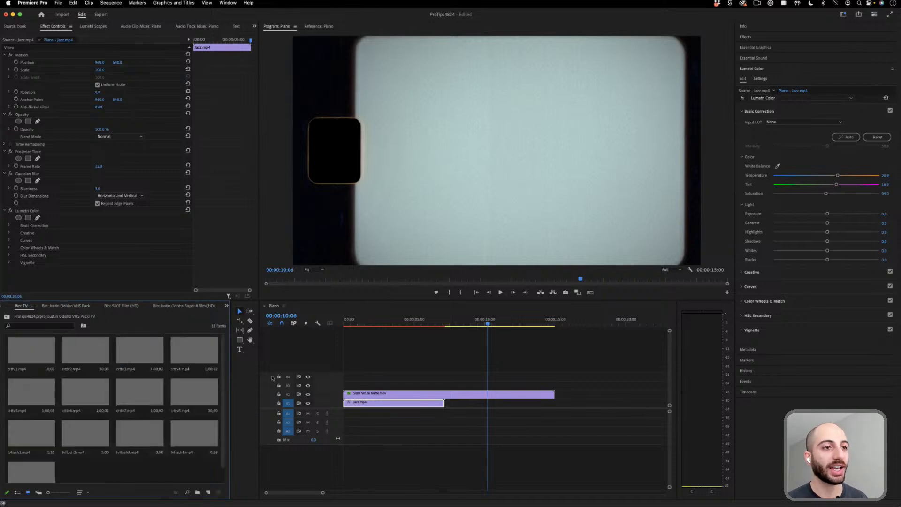
pyautogui.click(364, 395)
pyautogui.press('Delete')
pyautogui.click(384, 322)
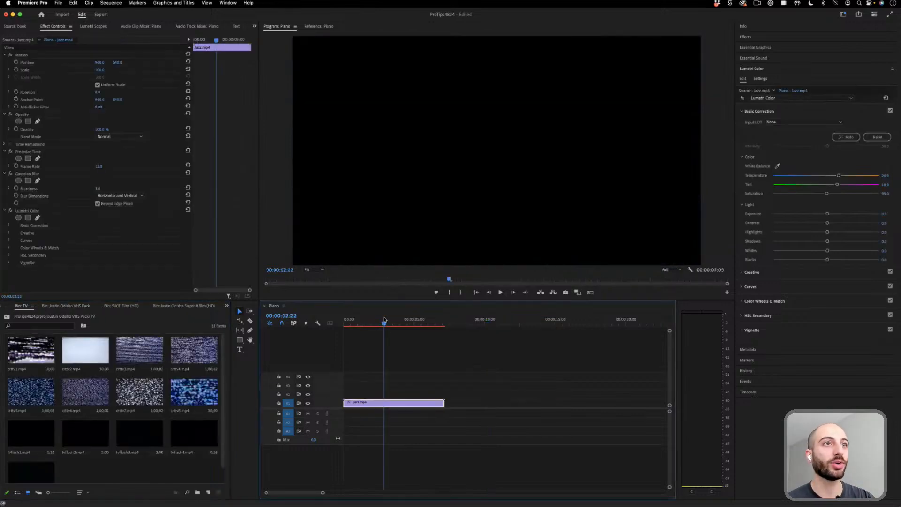
# - Remove the Lumetri Color, Gaussian Blur and Posterize Time effects from the jazz clip
pyautogui.click(28, 211)
pyautogui.press('Delete')
pyautogui.click(29, 173)
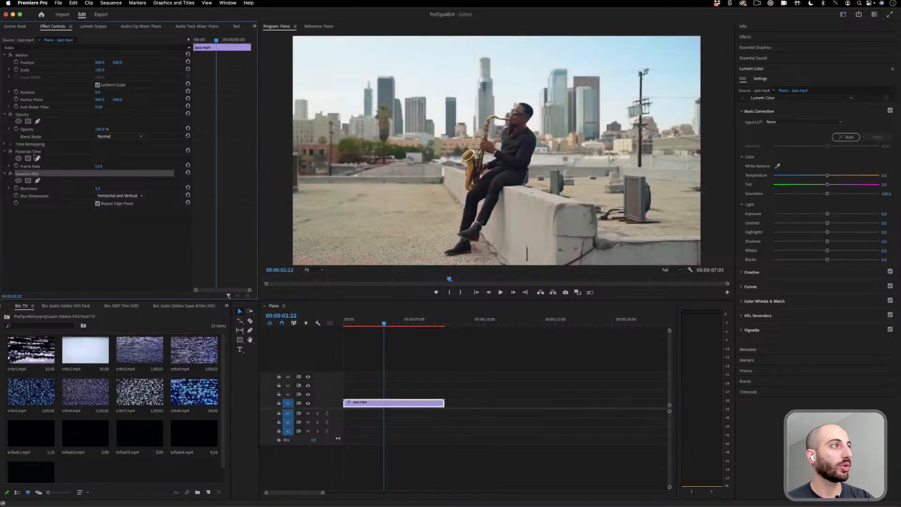
pyautogui.press('Delete')
pyautogui.click(29, 152)
pyautogui.press('Delete')
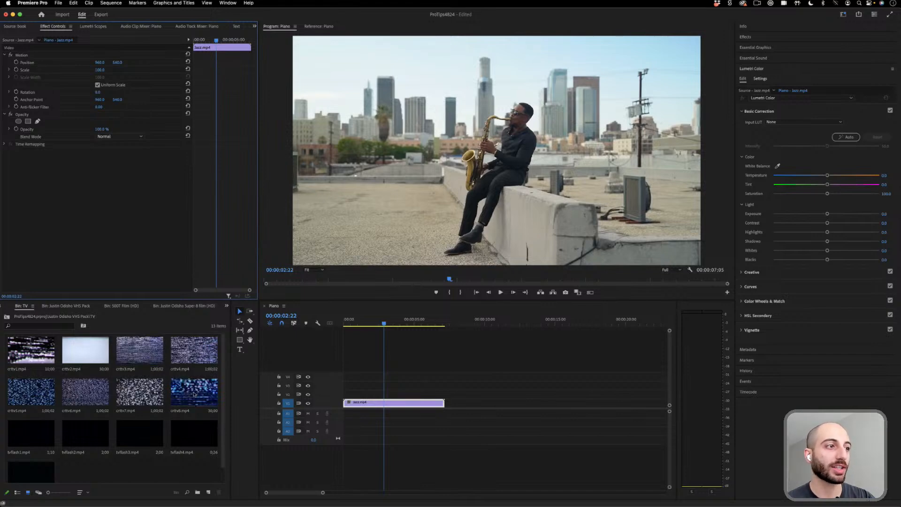
# - Place crttv3.mp4 on the track above the jazz clip and cut it to the jazz clip's length
pyautogui.moveTo(140, 352); pyautogui.dragTo(346, 395)
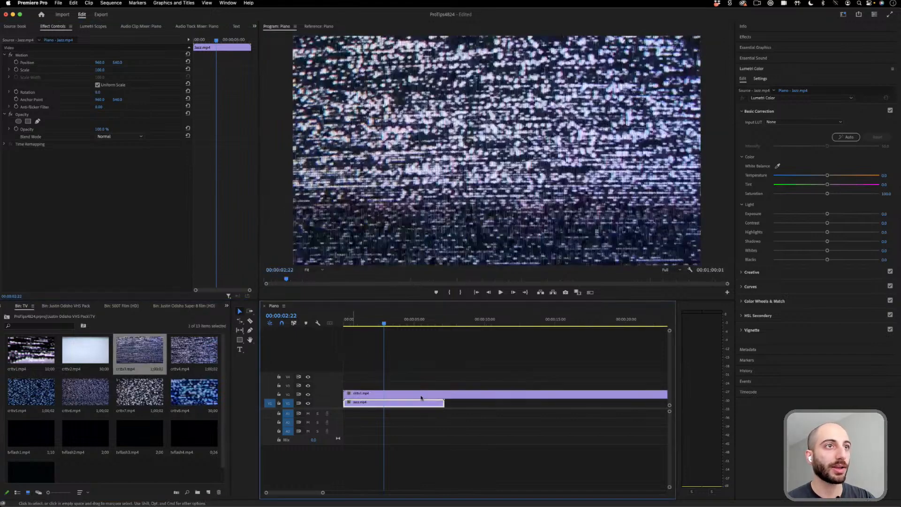
pyautogui.press('c')
pyautogui.click(444, 394)
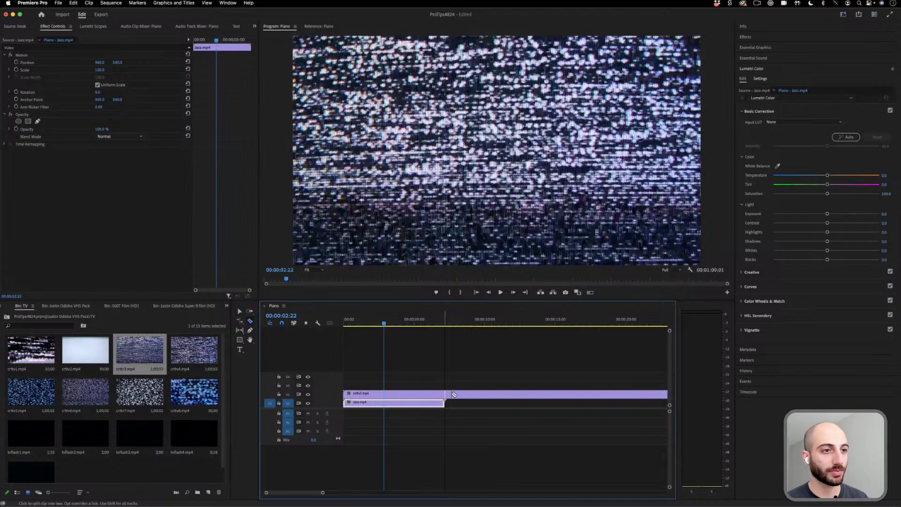
pyautogui.press('v')
pyautogui.click(492, 394)
pyautogui.press('Delete')
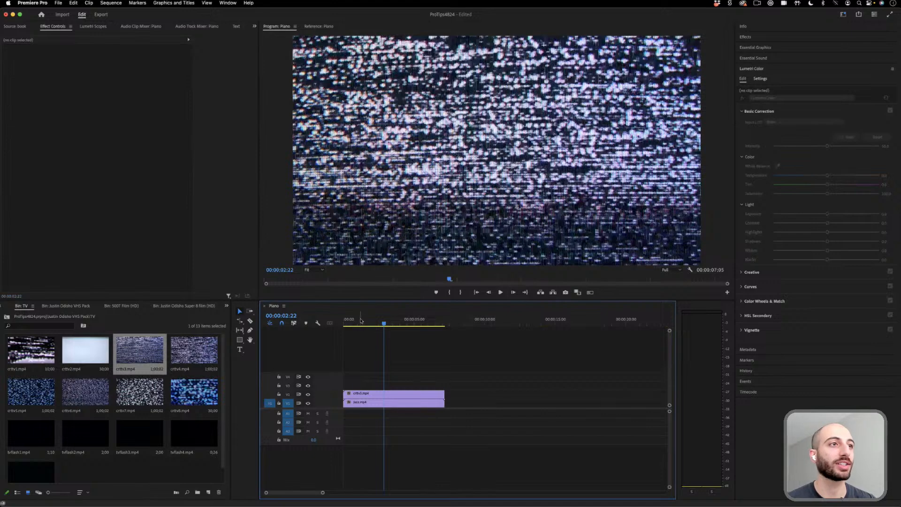
# - Play the TV static from the sequence start and try the Soft Light and Overlay blend modes on it
pyautogui.press('Home')
pyautogui.press('space')
pyautogui.click(387, 395)
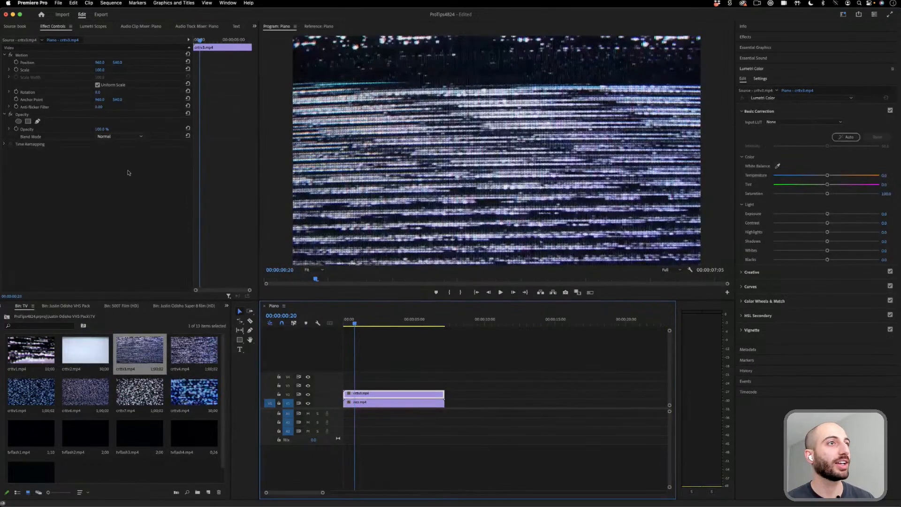
pyautogui.click(120, 136)
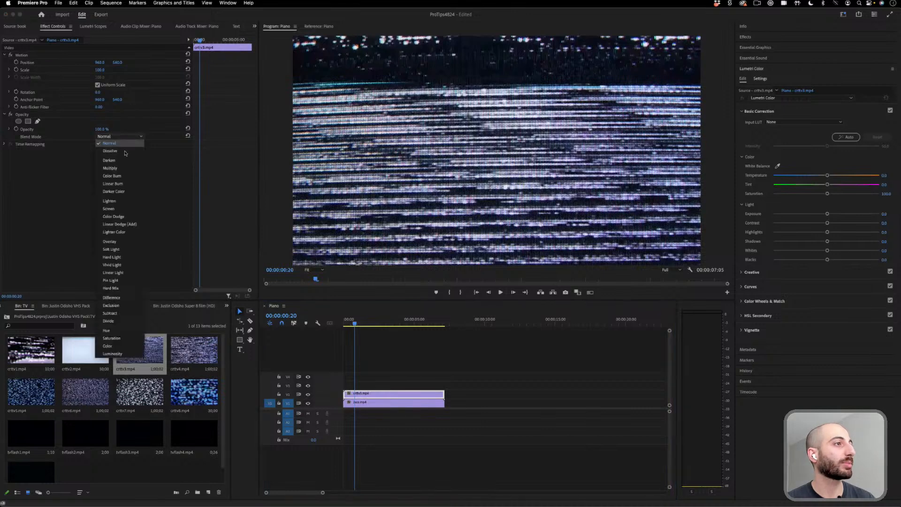
pyautogui.click(127, 249)
pyautogui.click(123, 136)
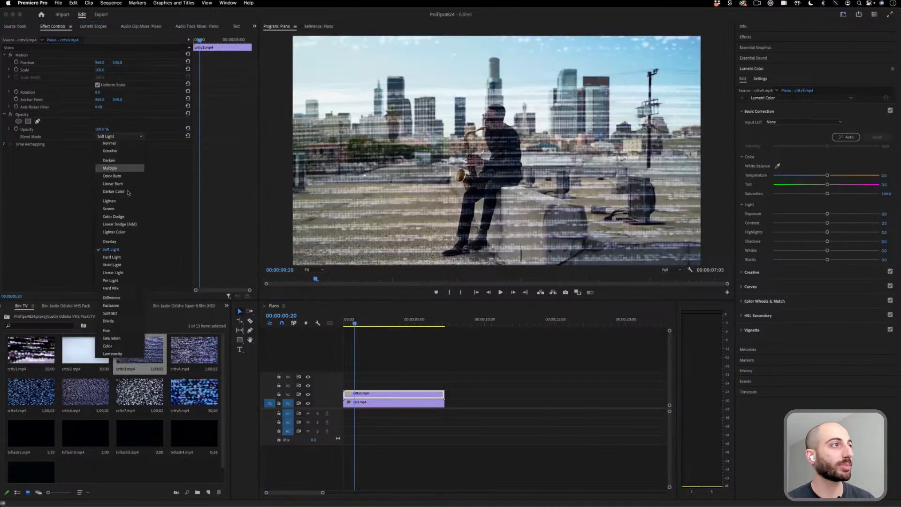
pyautogui.click(125, 244)
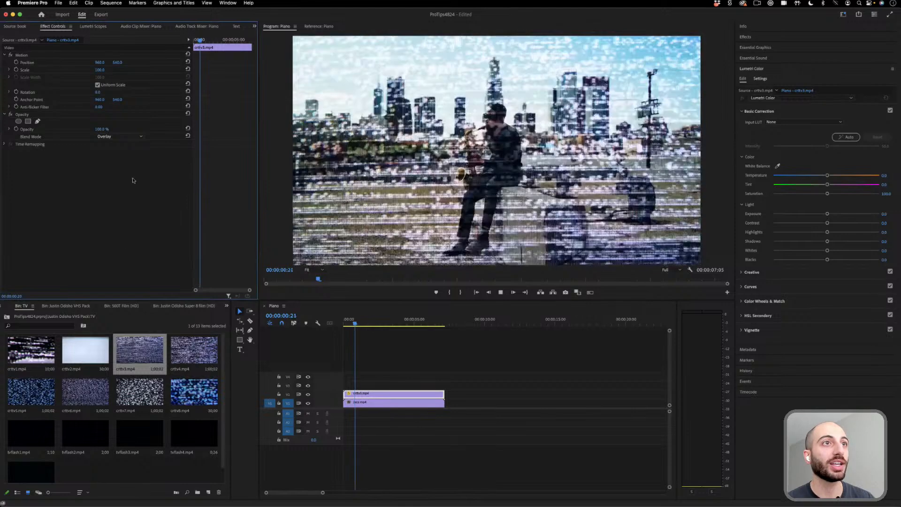
# - Try the static overlay at 14% opacity during playback, and raise its opacity to 98%
pyautogui.moveTo(102, 129); pyautogui.dragTo(66, 129)
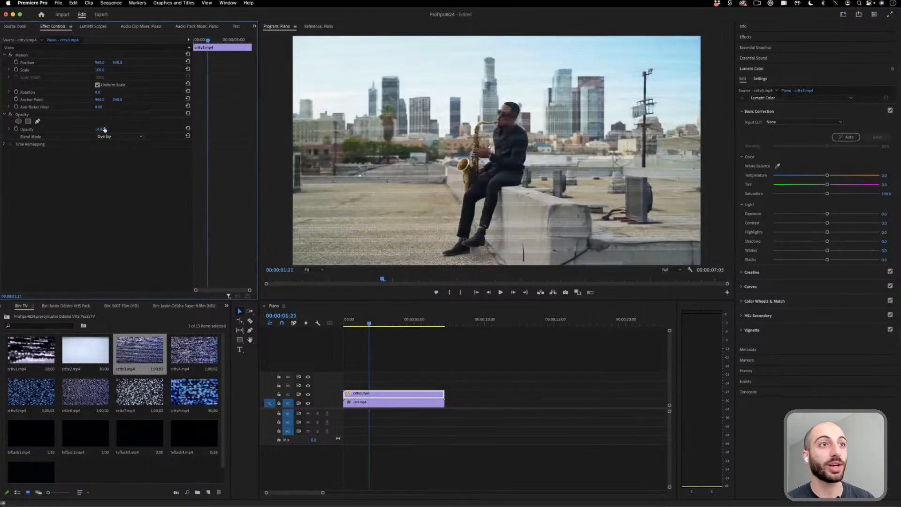
pyautogui.press('space')
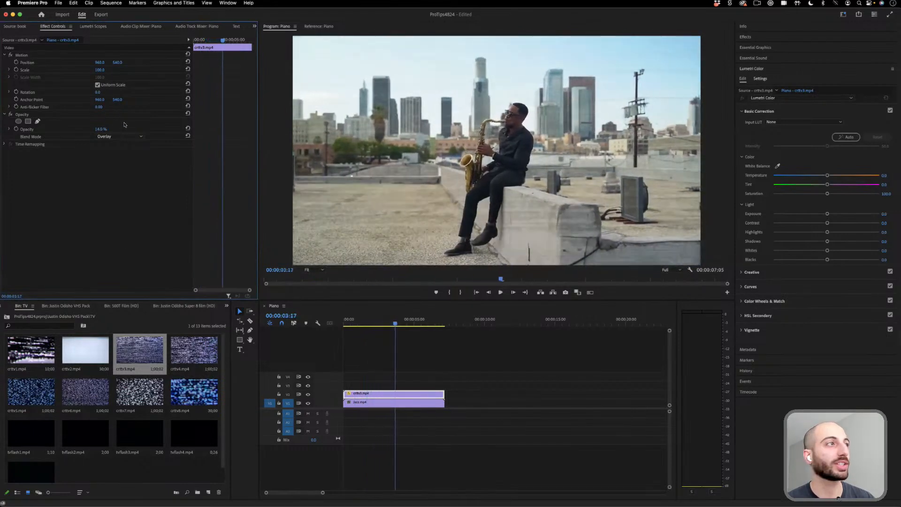
pyautogui.moveTo(100, 129); pyautogui.dragTo(139, 129)
# - Try the Darken and Multiply blend modes on the static clip
pyautogui.click(123, 136)
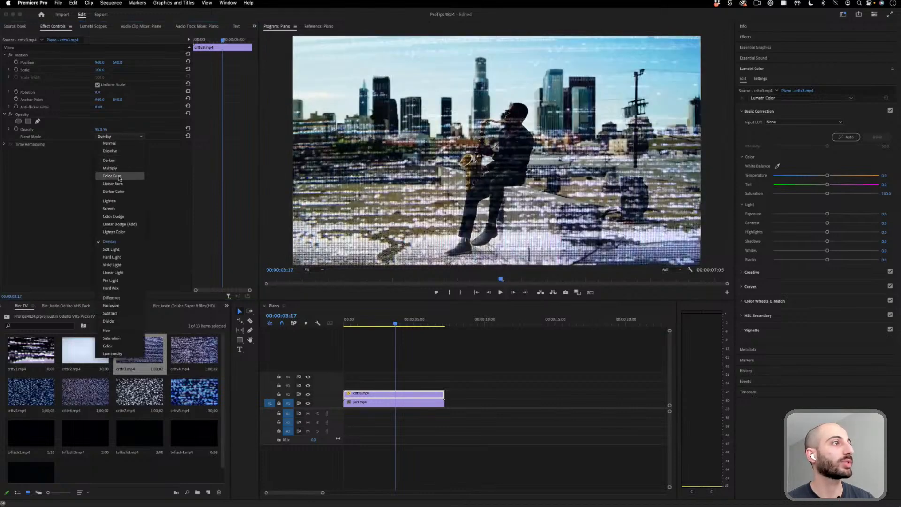
pyautogui.click(120, 160)
pyautogui.click(123, 136)
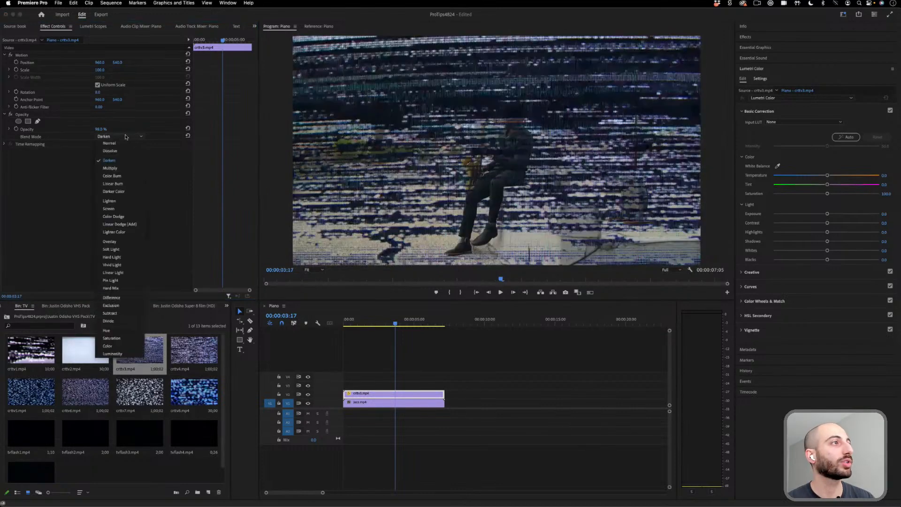
pyautogui.click(123, 169)
# - Set the static clip's blend mode to Screen with 100% opacity and play the composite from the sequence start
pyautogui.click(119, 136)
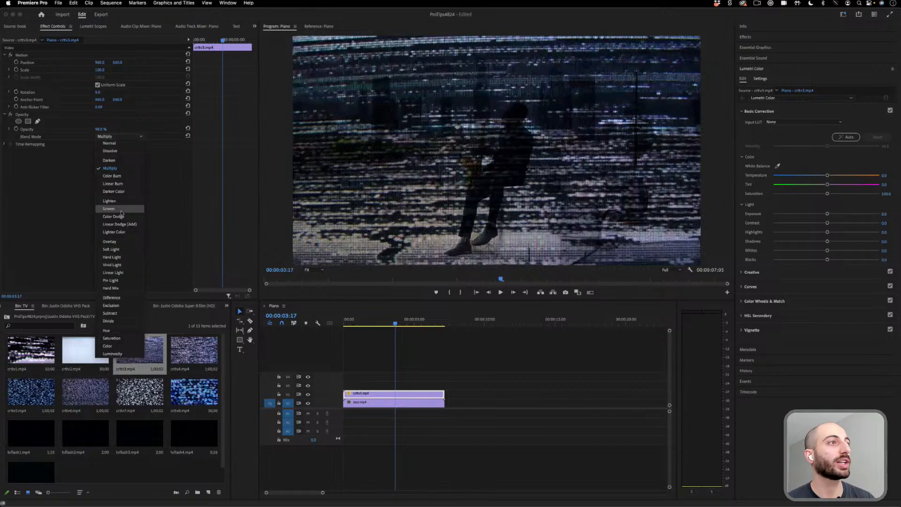
pyautogui.click(120, 206)
pyautogui.moveTo(100, 129)
pyautogui.mouseDown()
pyautogui.moveTo(73, 129)
pyautogui.moveTo(102, 130)
pyautogui.mouseUp()
pyautogui.press('space')
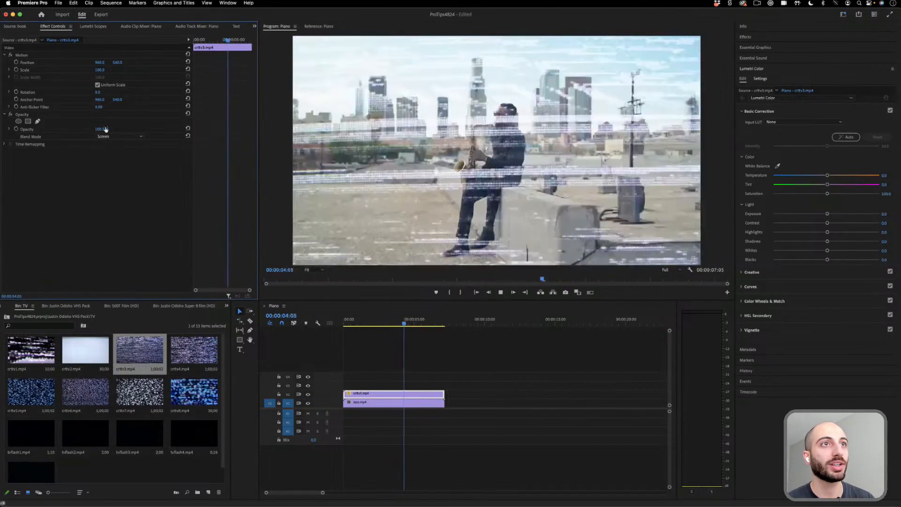
pyautogui.moveTo(386, 320); pyautogui.dragTo(326, 324)
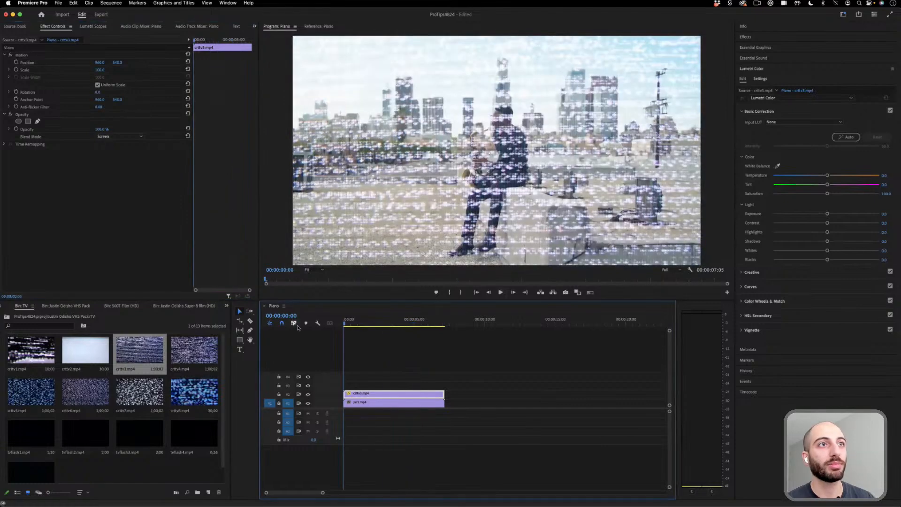
pyautogui.press('space')
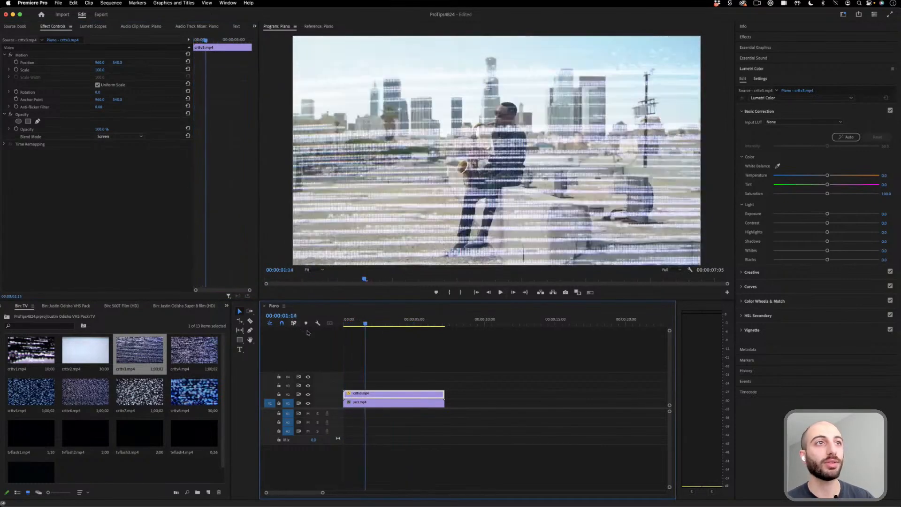
pyautogui.press('space')
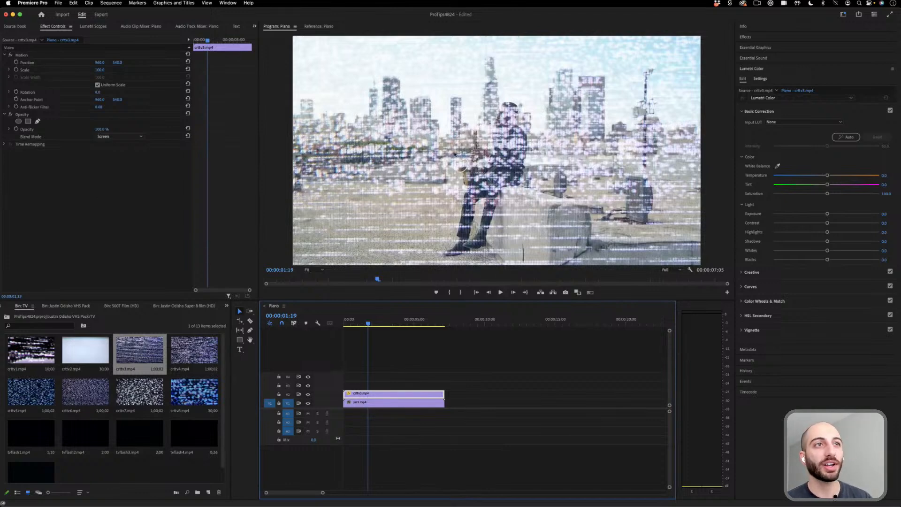
# - Add an ellipse opacity mask to the static clip, invert it, and increase its feather for a soft edge
pyautogui.click(19, 121)
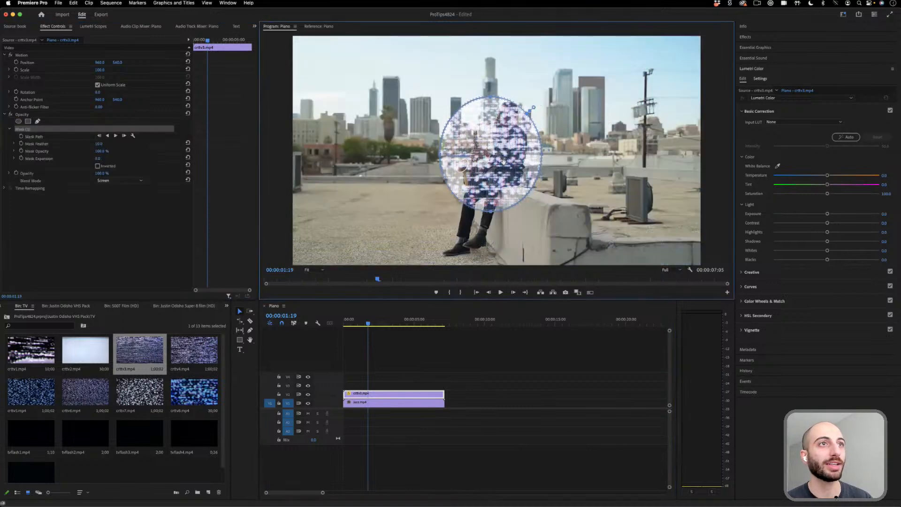
pyautogui.click(98, 166)
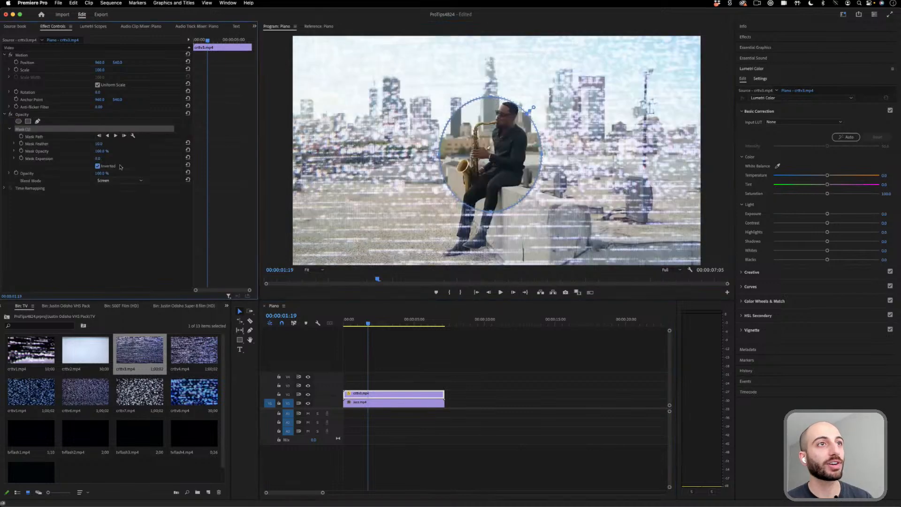
pyautogui.moveTo(99, 144); pyautogui.dragTo(106, 153)
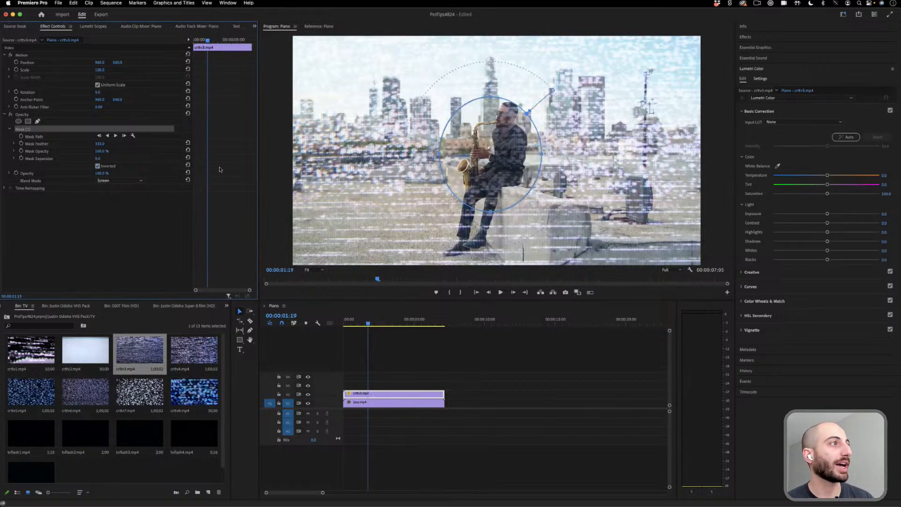
# - Enlarge the ellipse mask into a wide oval around the saxophonist so the static stays at the frame's edges
pyautogui.moveTo(541, 154); pyautogui.dragTo(669, 155)
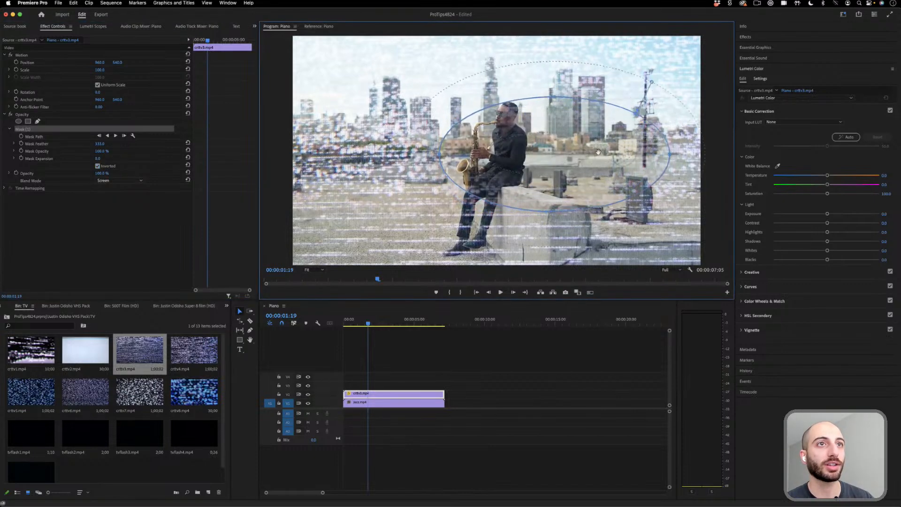
pyautogui.moveTo(546, 207); pyautogui.dragTo(450, 246)
pyautogui.moveTo(566, 153)
pyautogui.mouseDown()
pyautogui.moveTo(653, 151)
pyautogui.moveTo(558, 157)
pyautogui.mouseUp()
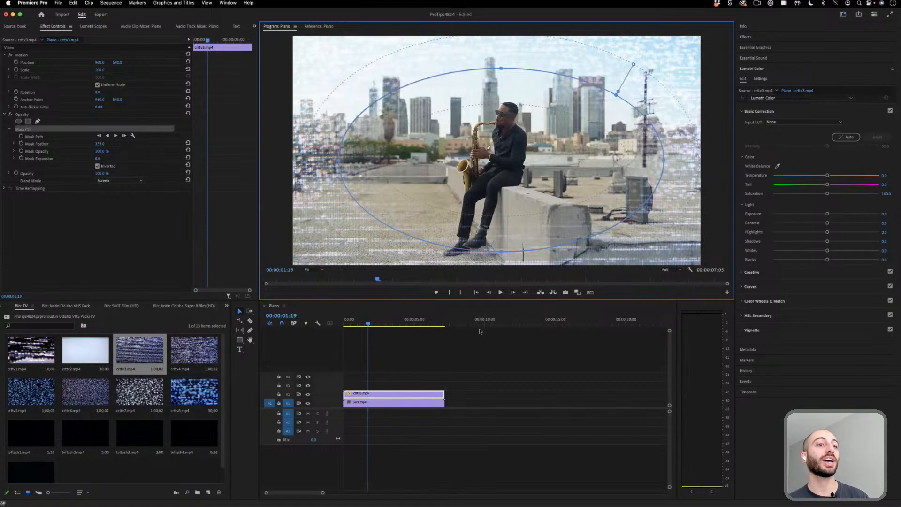
# - Deselect the static clip and play the masked composite from near the sequence start
pyautogui.click(475, 389)
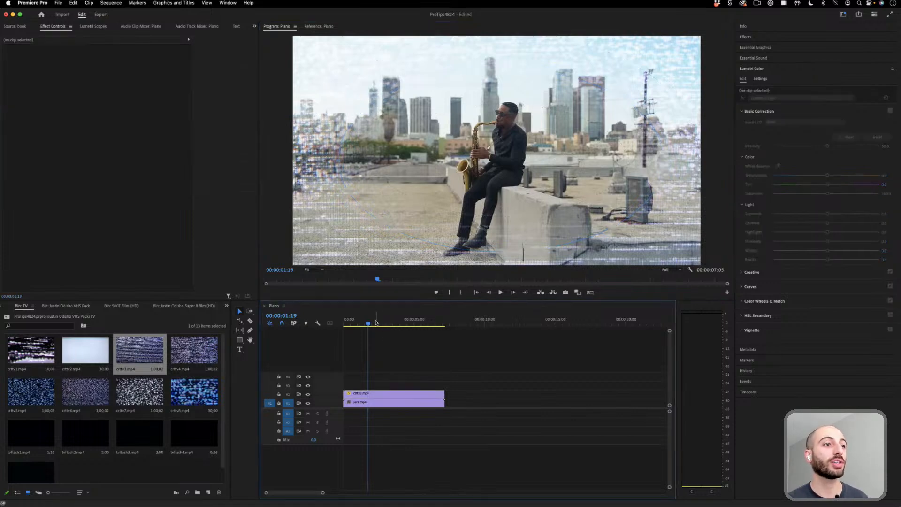
pyautogui.moveTo(376, 322); pyautogui.dragTo(350, 322)
pyautogui.press('space')
pyautogui.press('space')
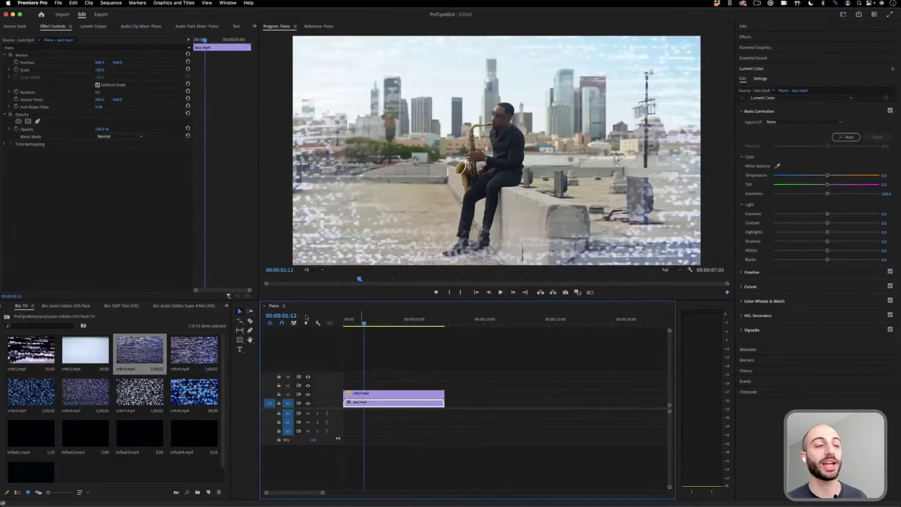